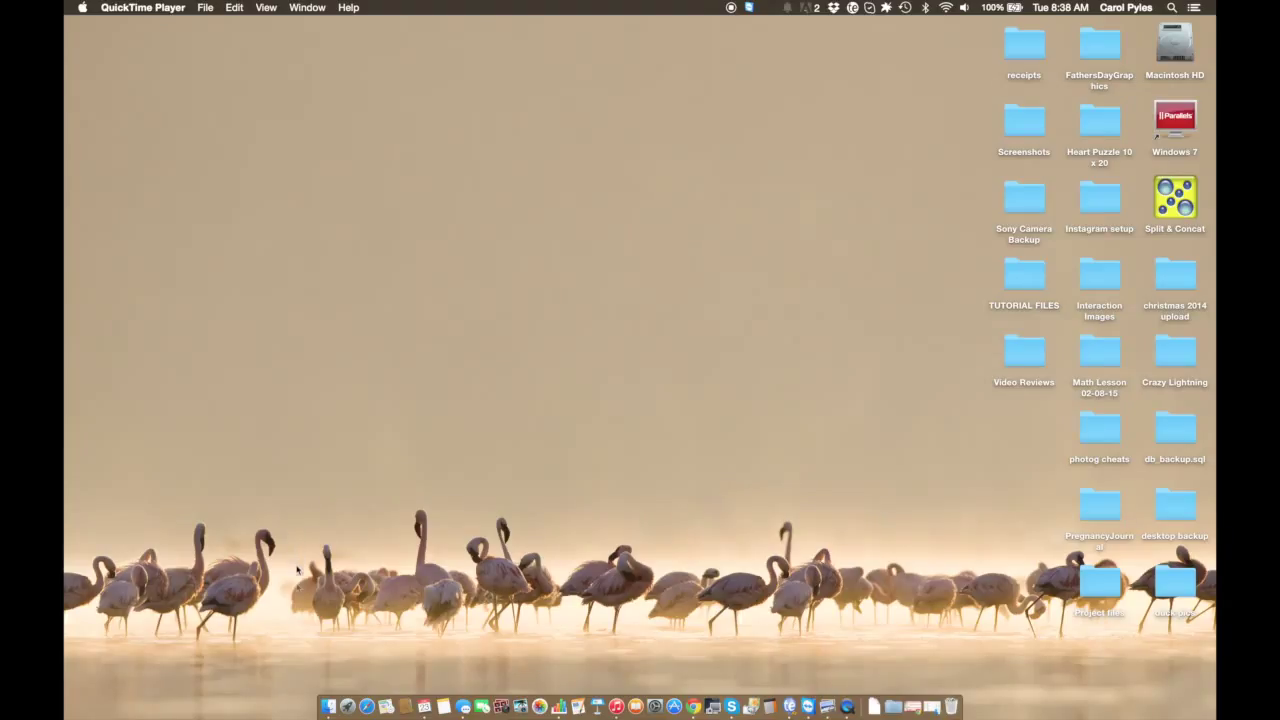
Step: Add the Applications folder from Finder's sidebar to the Dock as a stack
{"action": "left_click", "coordinate": [324, 706]}
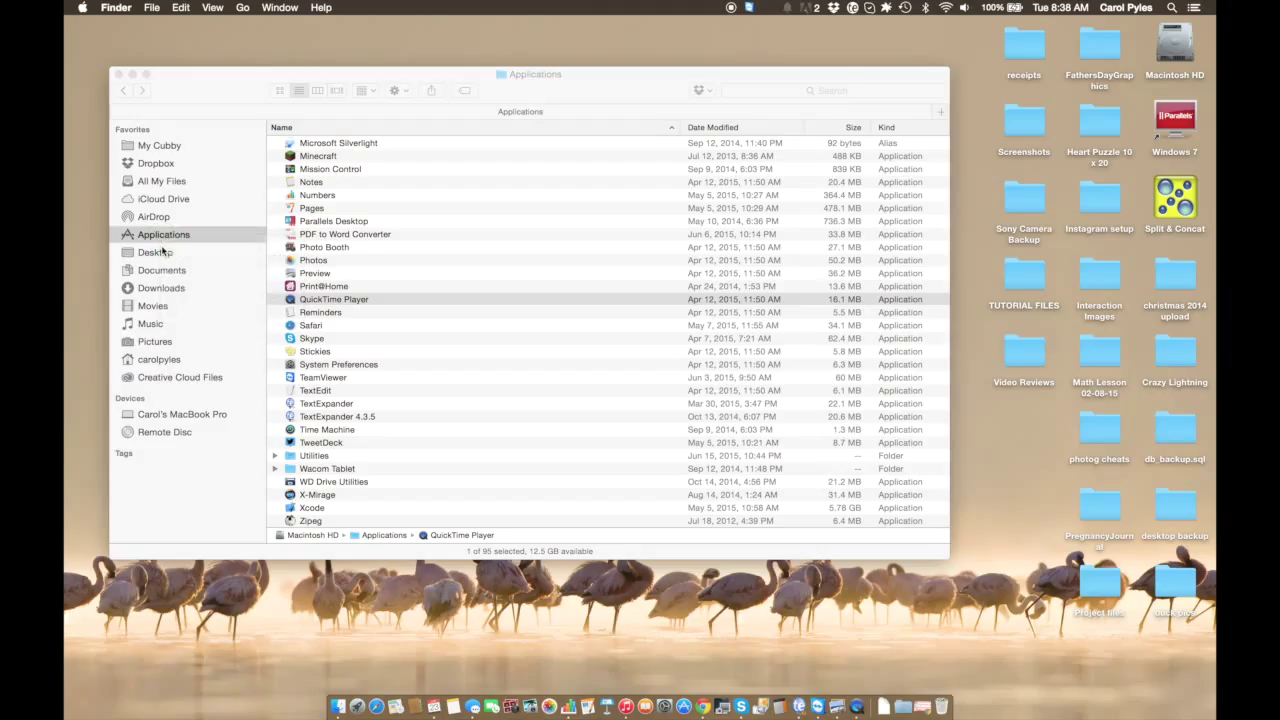
{"action": "right_click", "coordinate": [174, 234]}
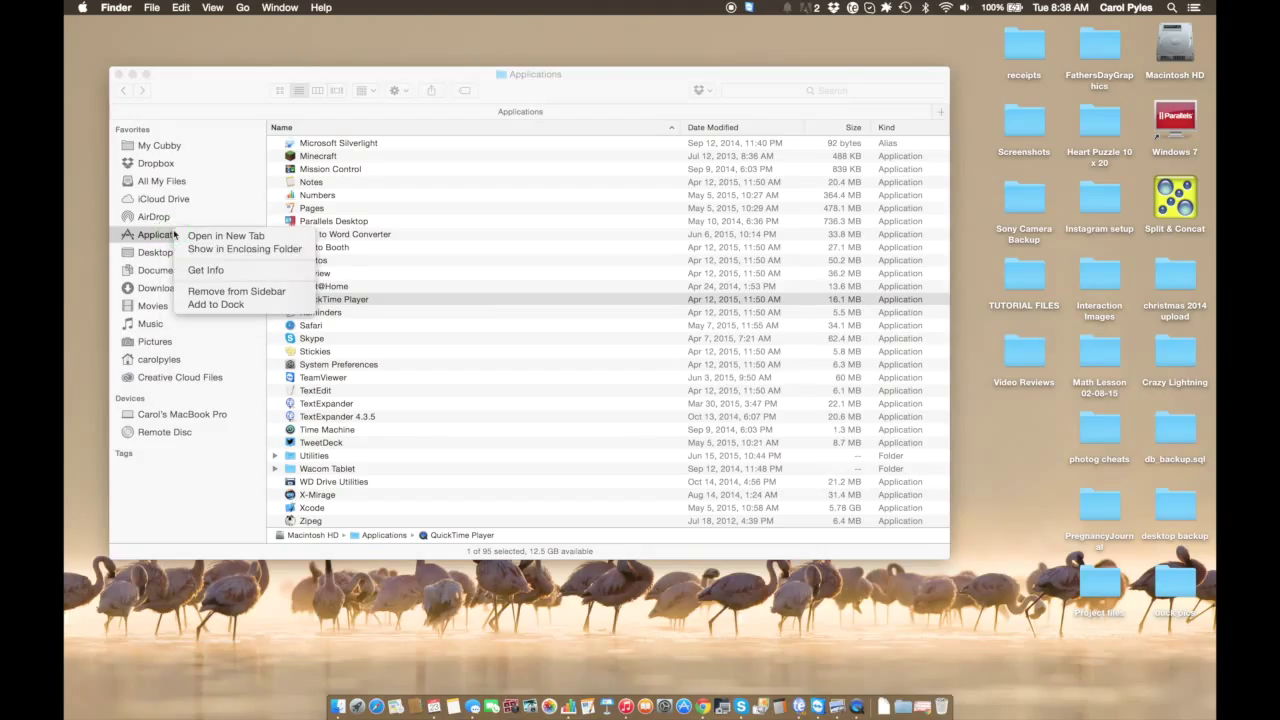
{"action": "left_click", "coordinate": [229, 305]}
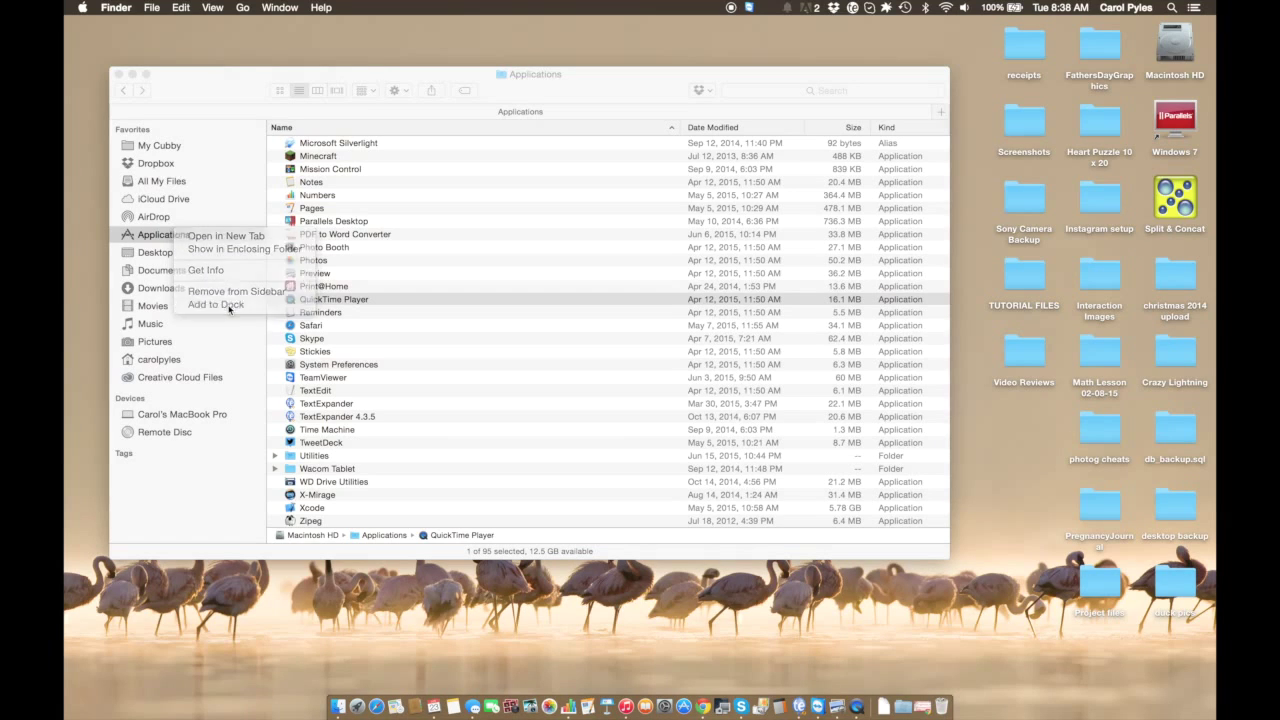
Step: Preview the new Applications stack, then drag a folder out of the Dock
{"action": "left_click", "coordinate": [935, 706]}
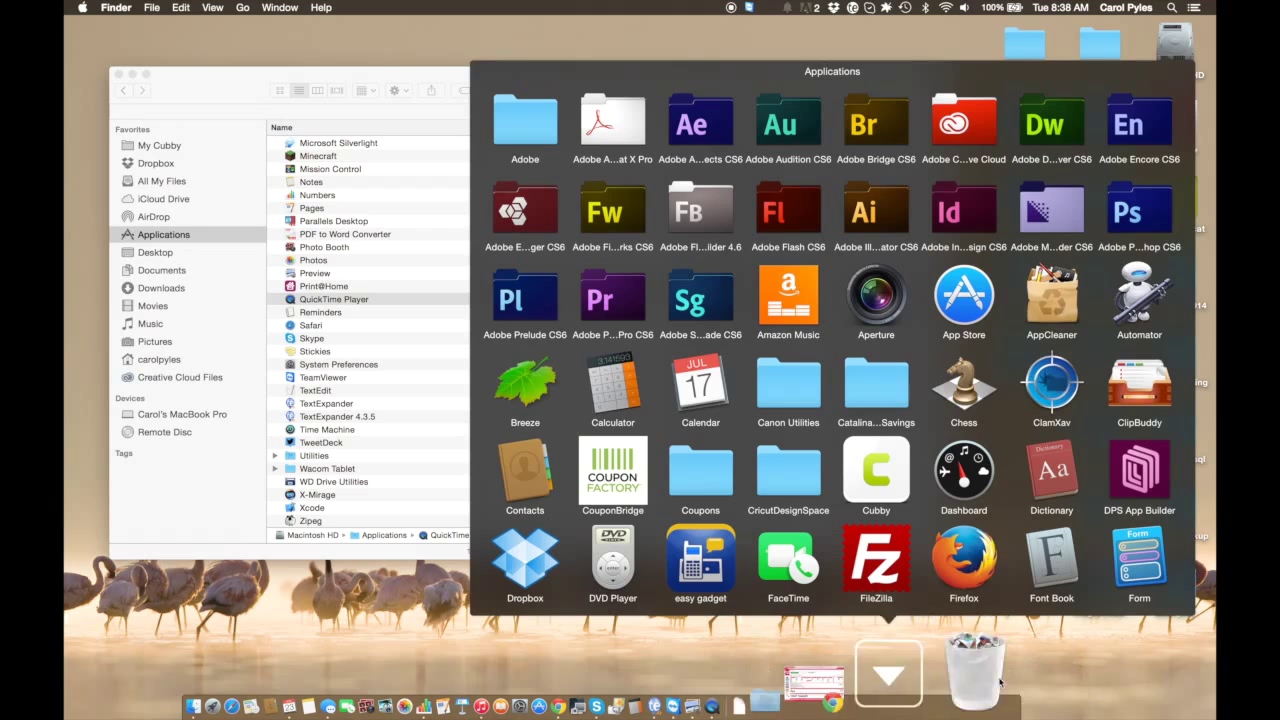
{"action": "key", "text": "Escape"}
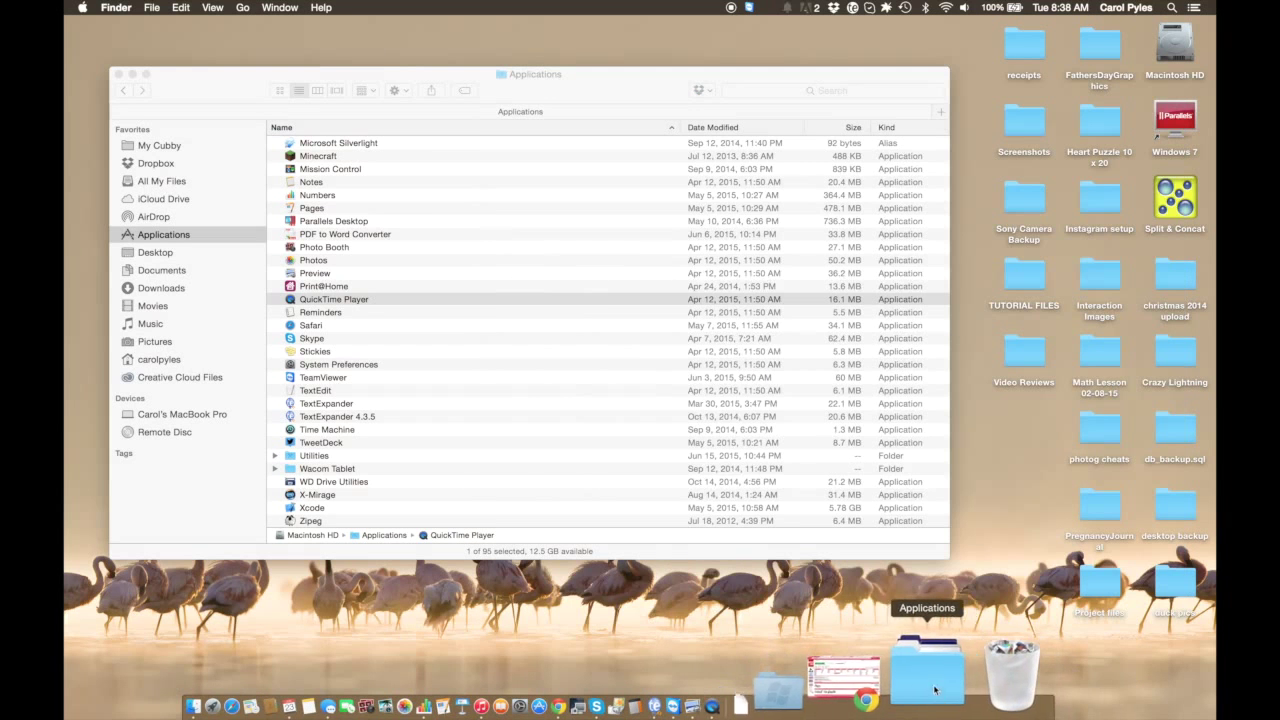
{"action": "left_click_drag", "start_coordinate": [915, 690], "coordinate": [970, 688]}
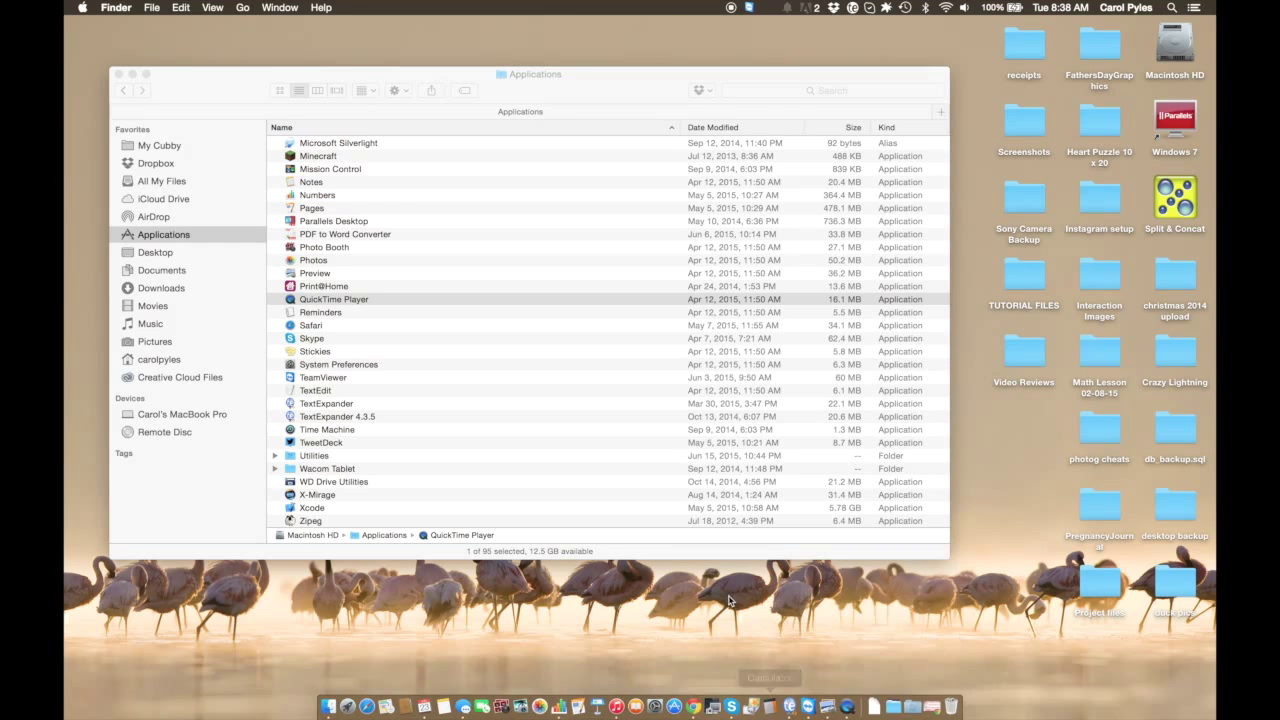
{"action": "left_click", "coordinate": [115, 74]}
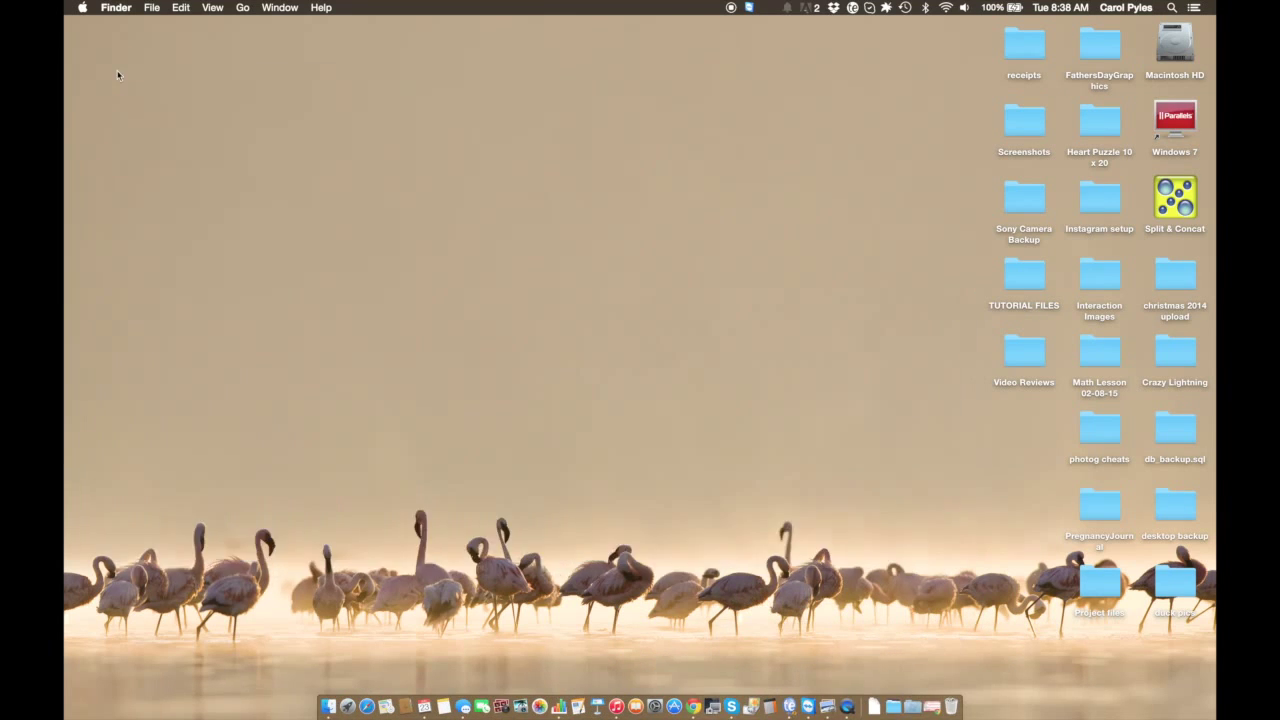
{"action": "left_click", "coordinate": [897, 672]}
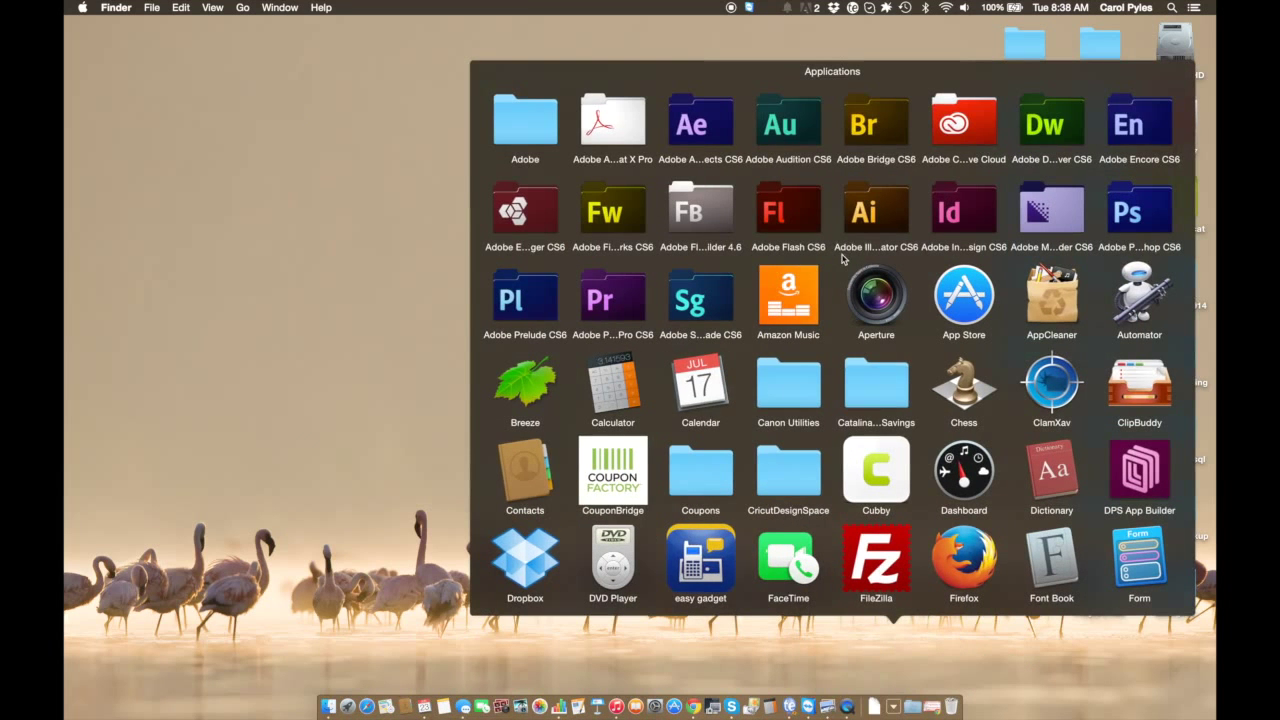
{"action": "scroll", "coordinate": [842, 259], "scroll_direction": "down", "scroll_amount": 1}
{"action": "scroll", "coordinate": [842, 259], "scroll_direction": "down", "scroll_amount": 5}
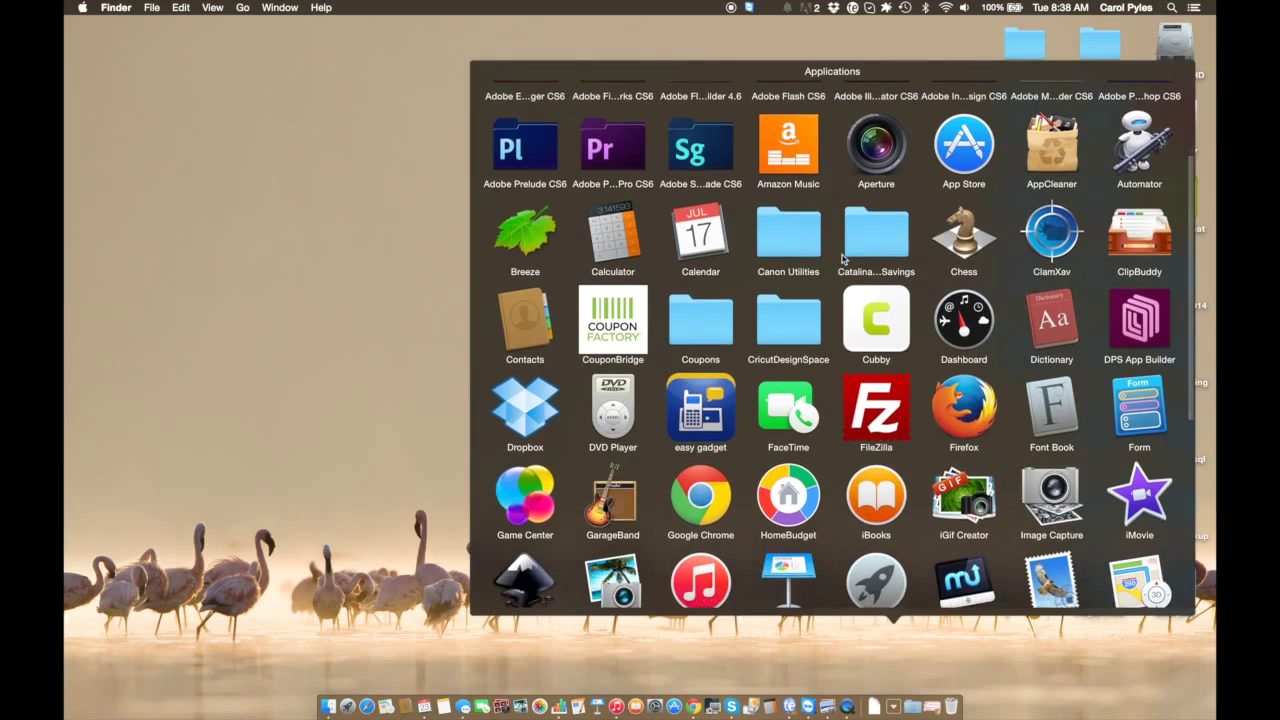
{"action": "scroll", "coordinate": [842, 259], "scroll_direction": "down", "scroll_amount": 4}
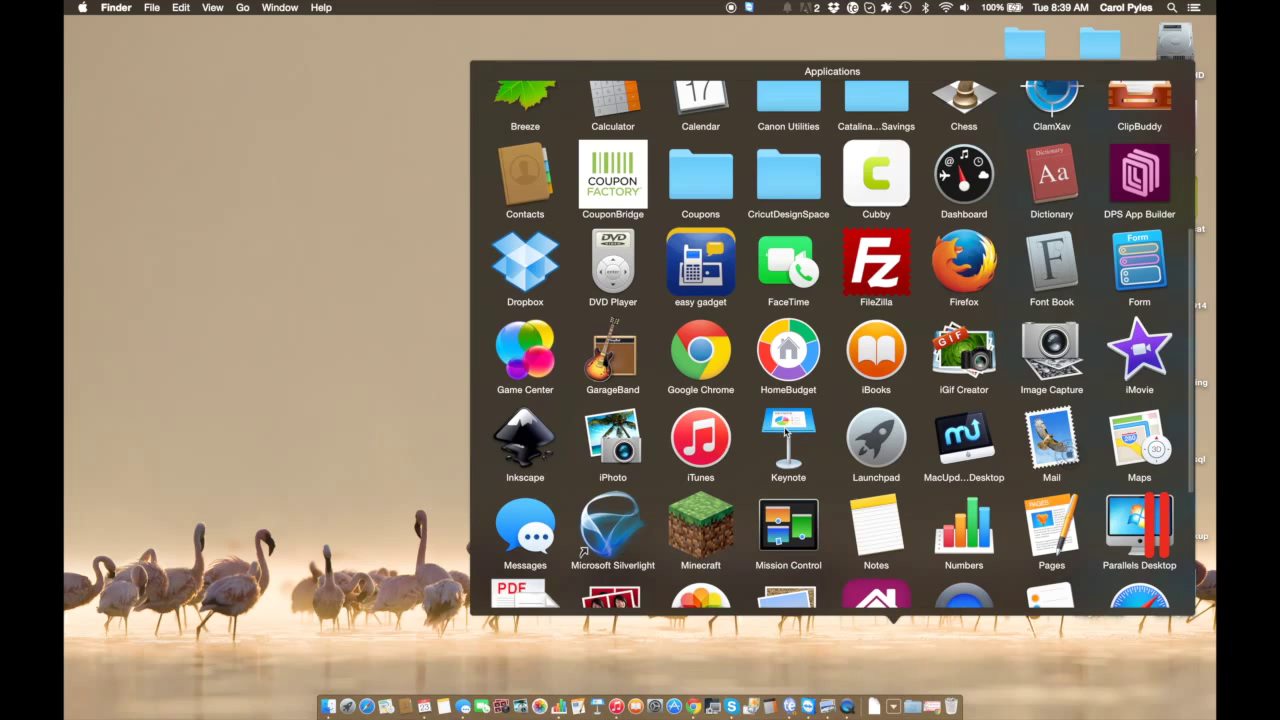
{"action": "scroll", "coordinate": [786, 432], "scroll_direction": "down", "scroll_amount": 1}
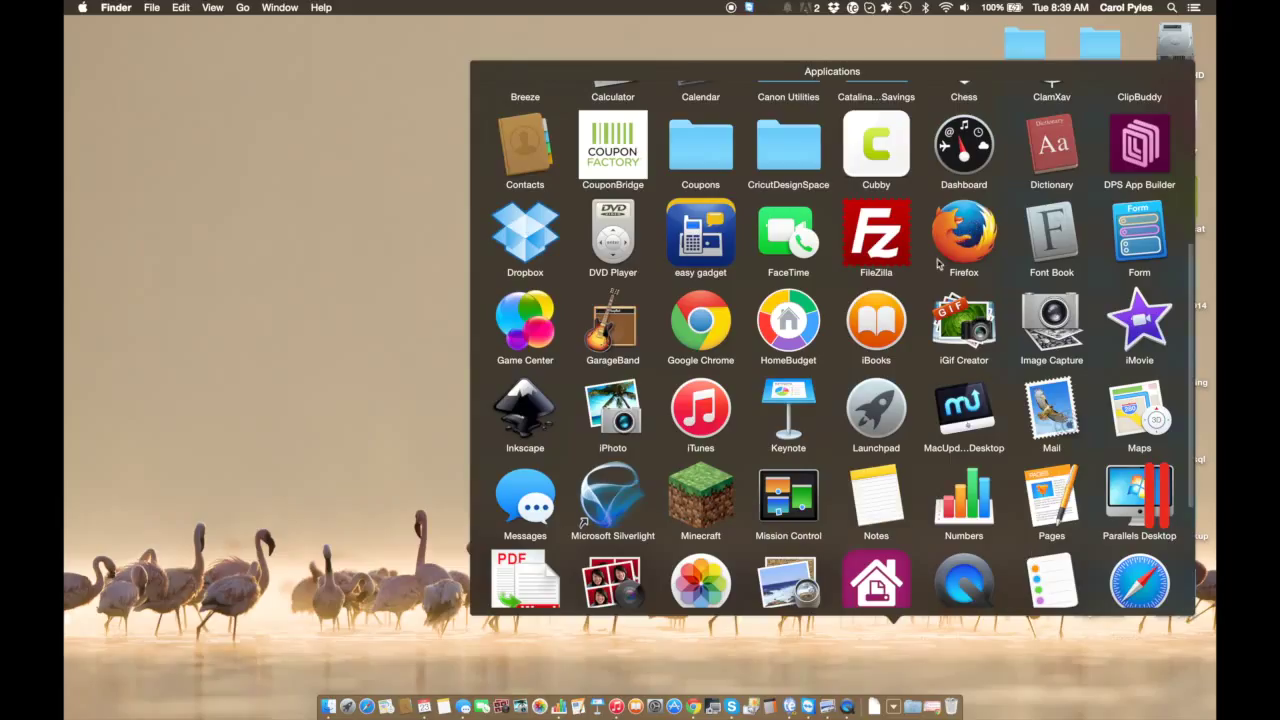
{"action": "left_click", "coordinate": [411, 446]}
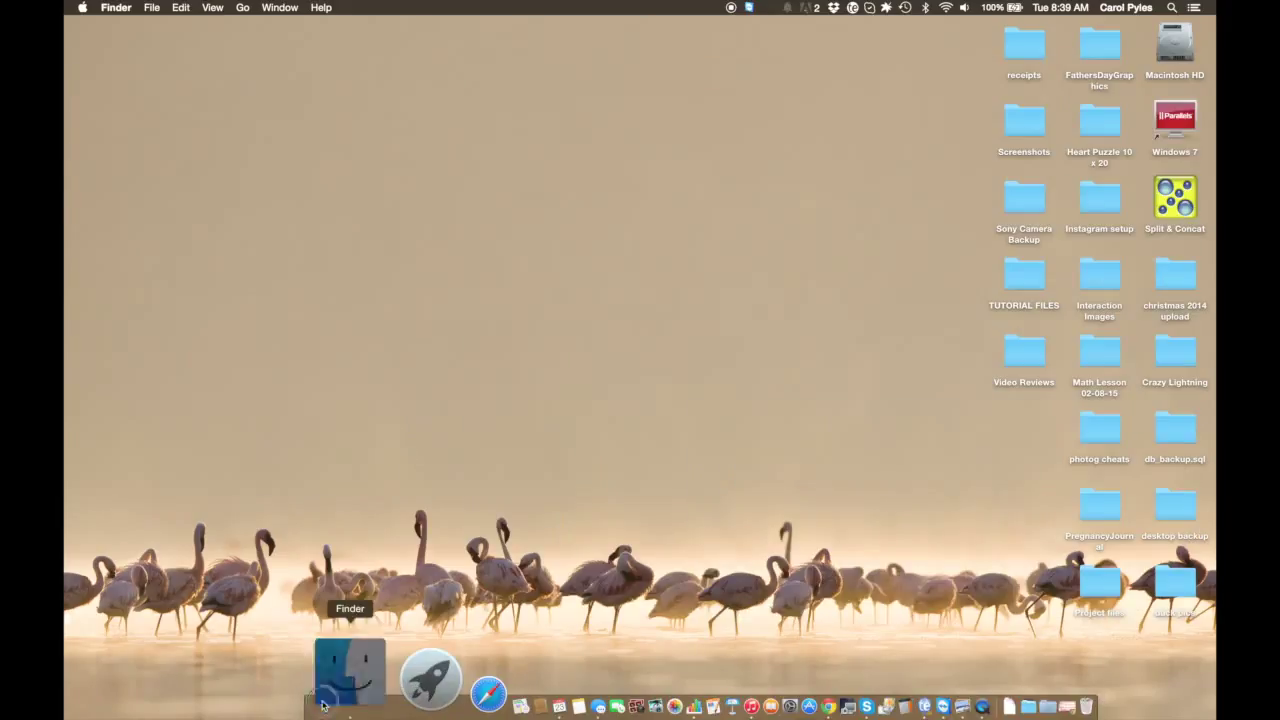
{"action": "left_click", "coordinate": [348, 680]}
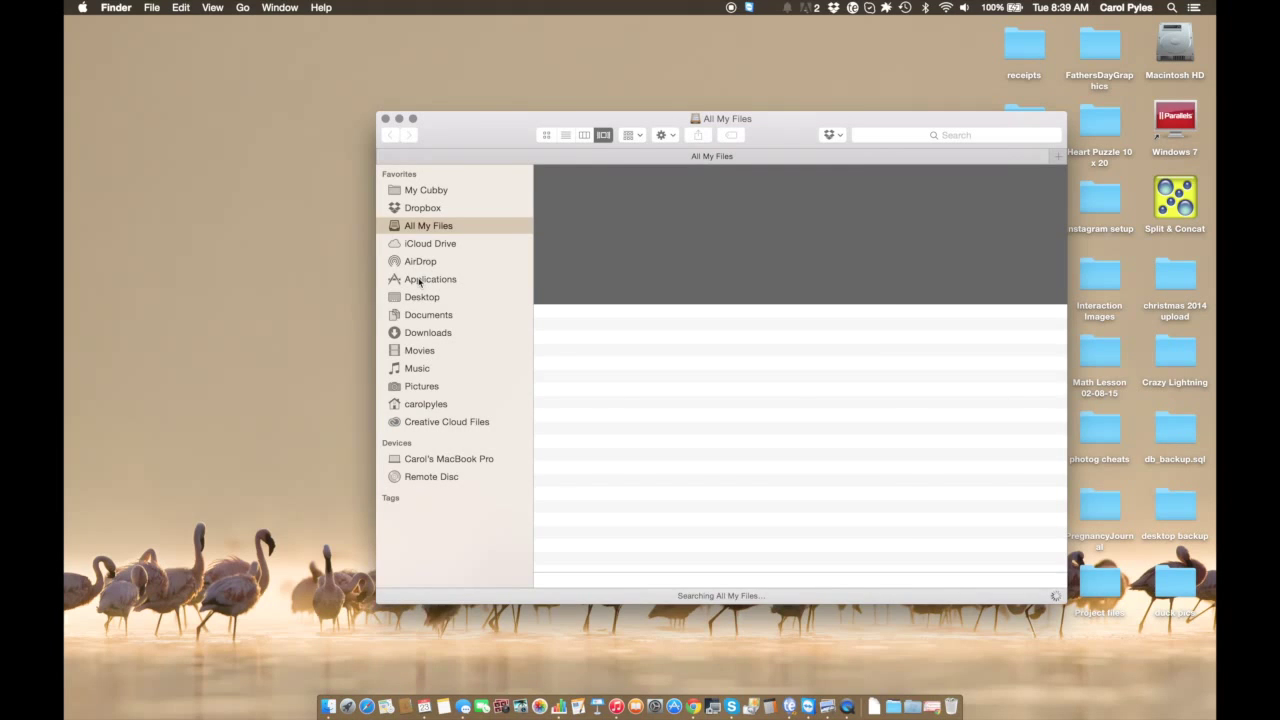
{"action": "left_click", "coordinate": [438, 280]}
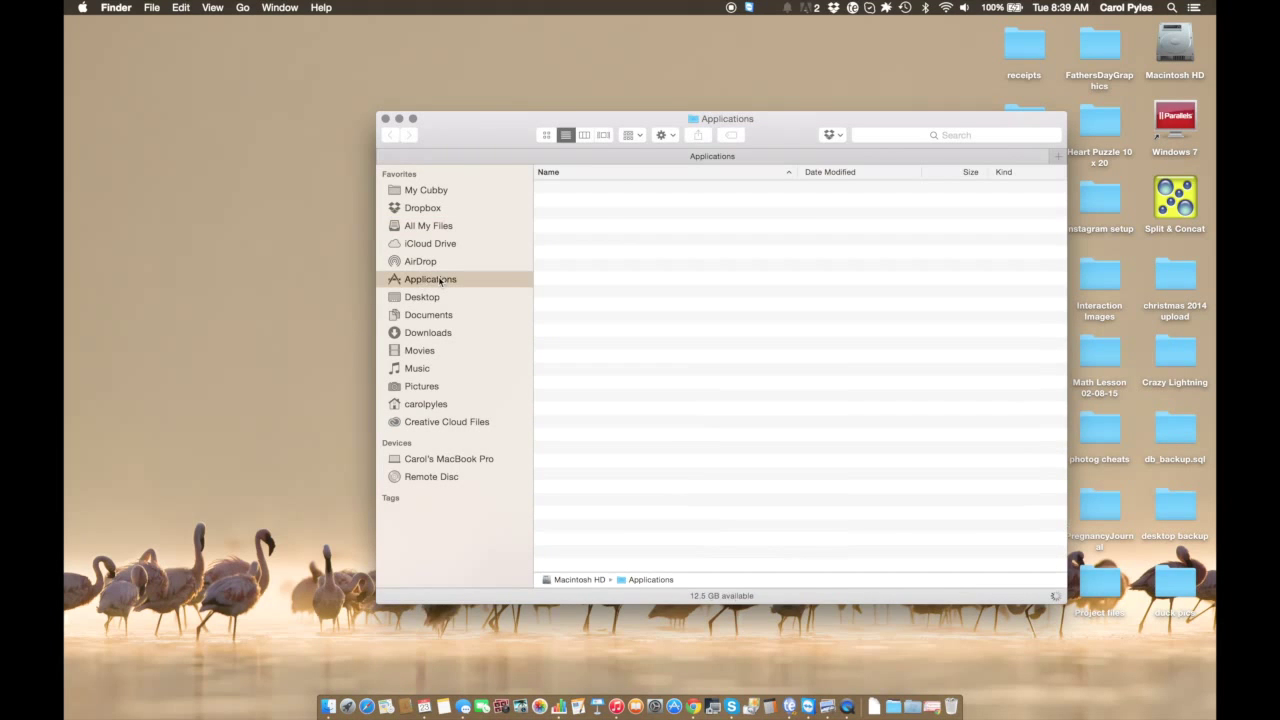
{"action": "scroll", "coordinate": [611, 479], "scroll_direction": "down", "scroll_amount": 3}
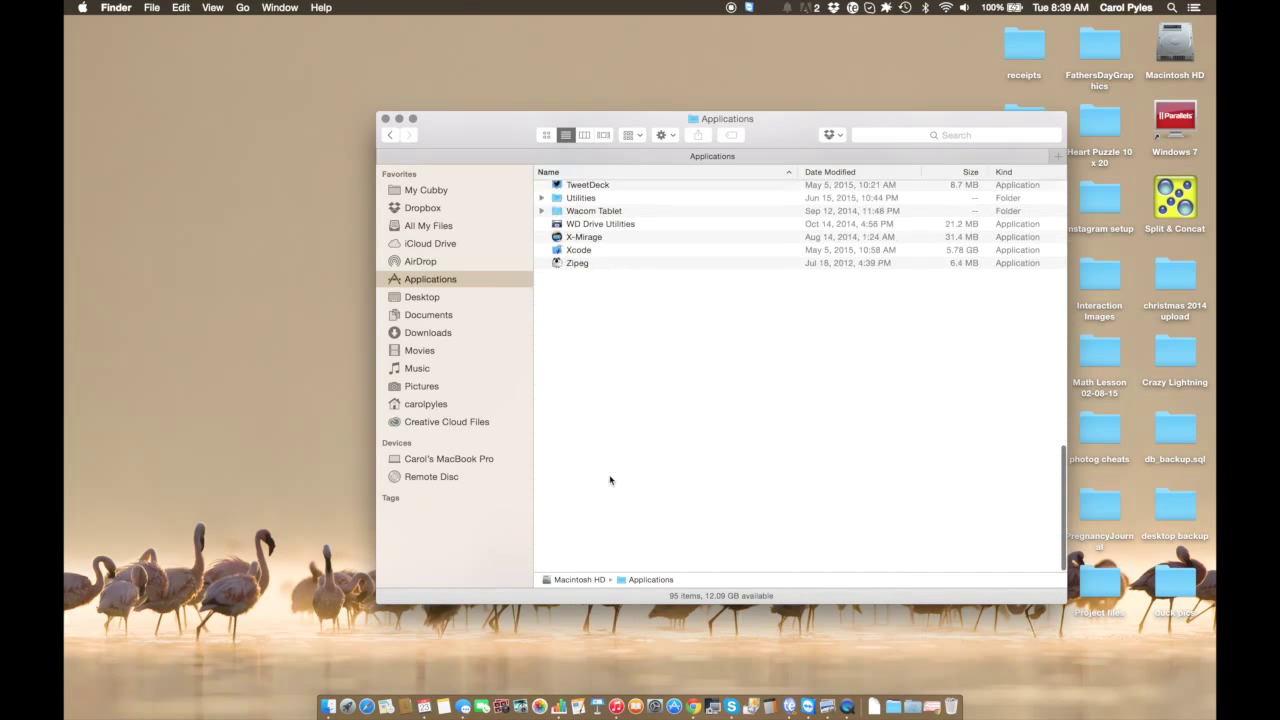
{"action": "scroll", "coordinate": [611, 479], "scroll_direction": "up", "scroll_amount": 10}
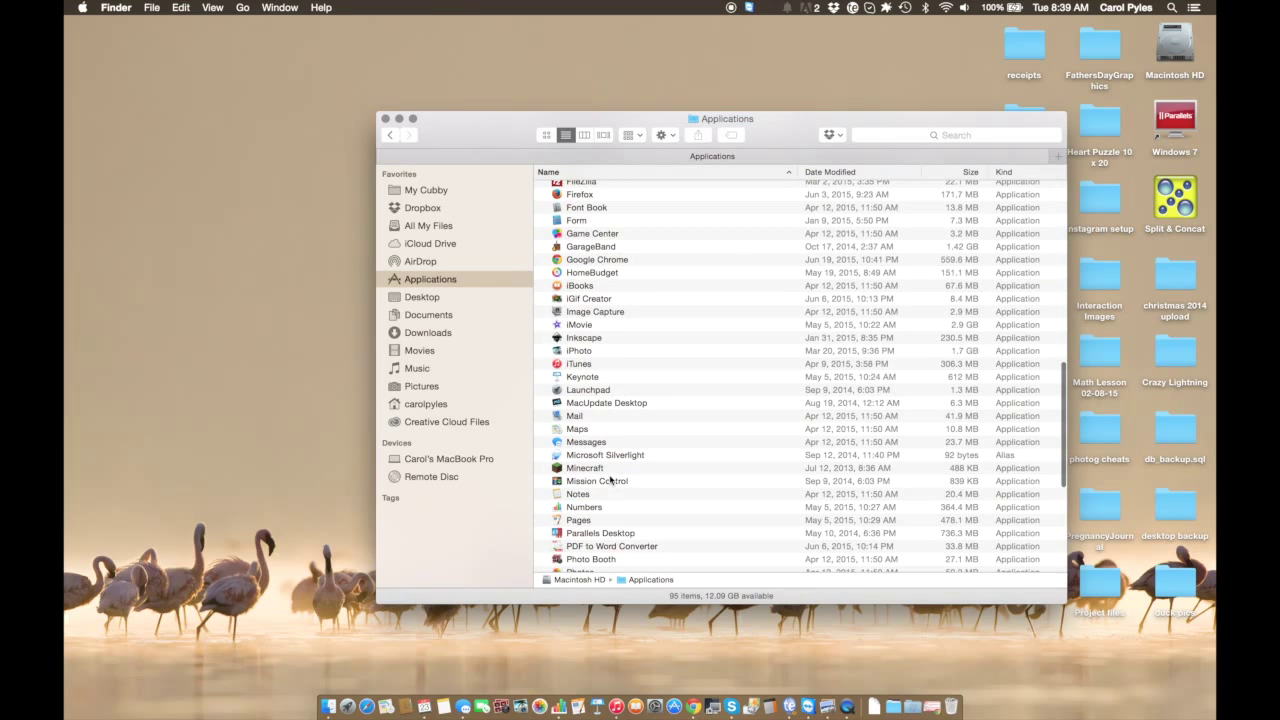
{"action": "scroll", "coordinate": [582, 289], "scroll_direction": "up", "scroll_amount": 5}
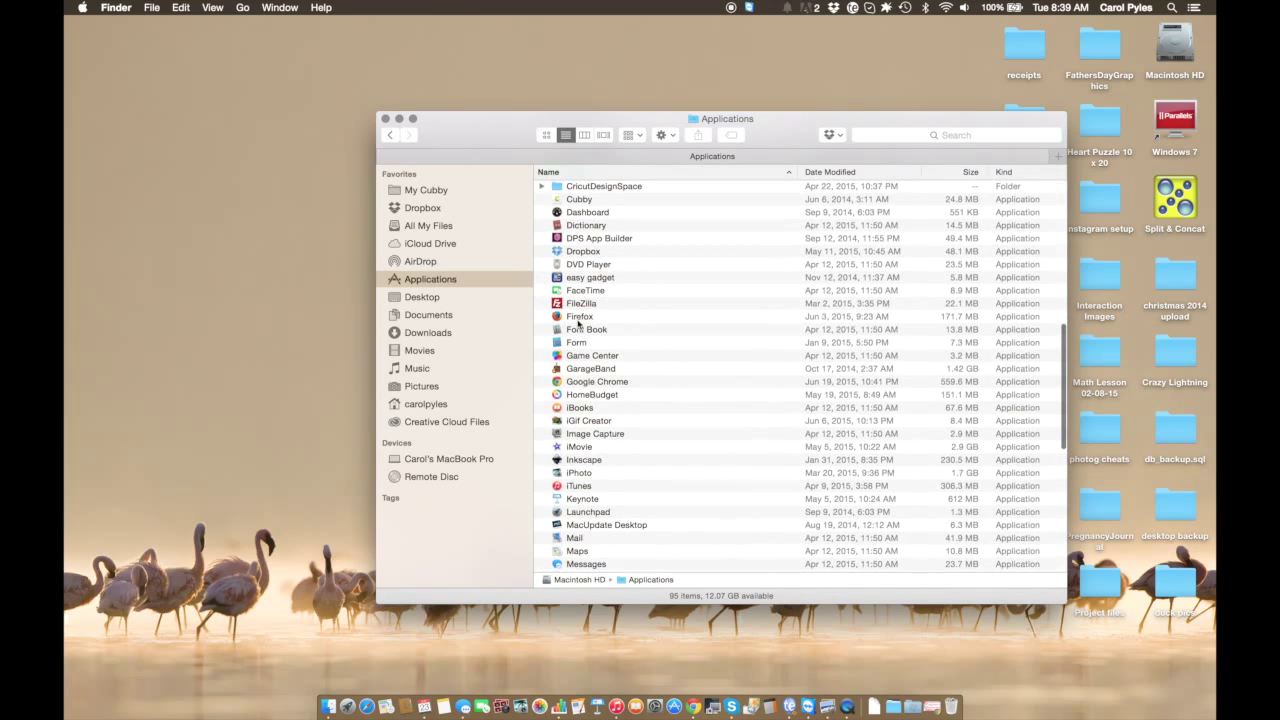
{"action": "left_click", "coordinate": [580, 318]}
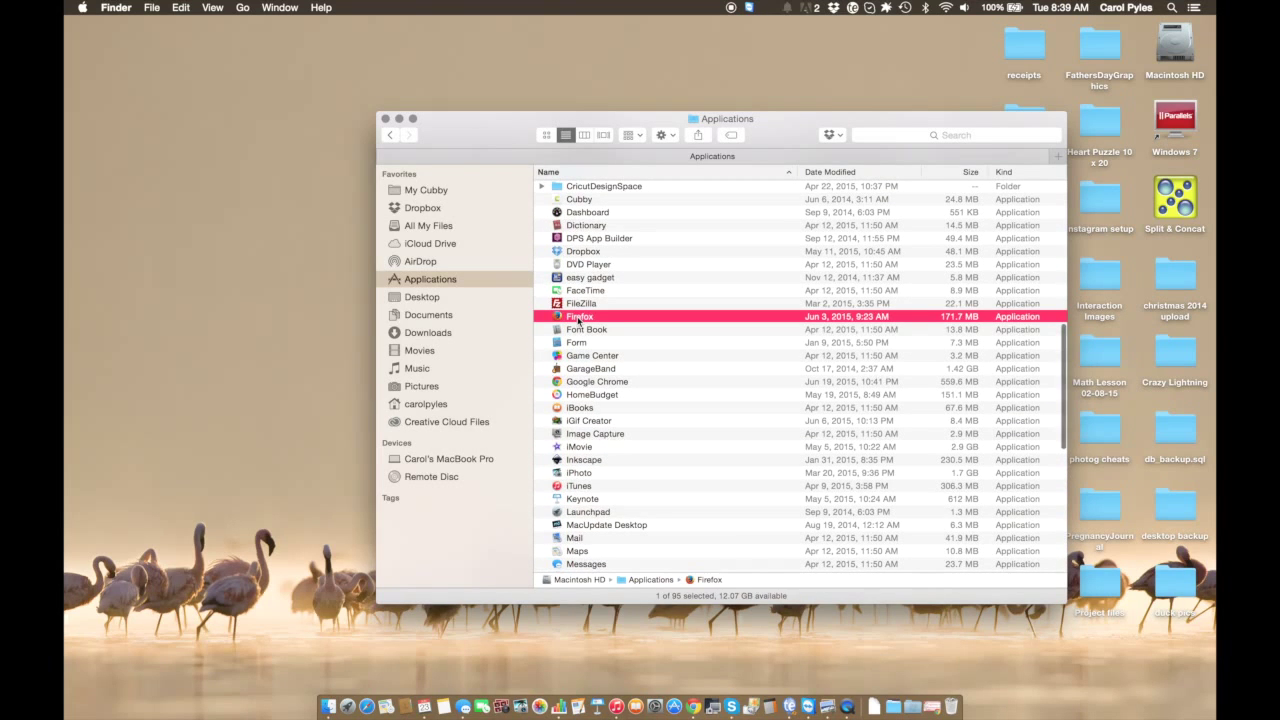
{"action": "right_click", "coordinate": [578, 320]}
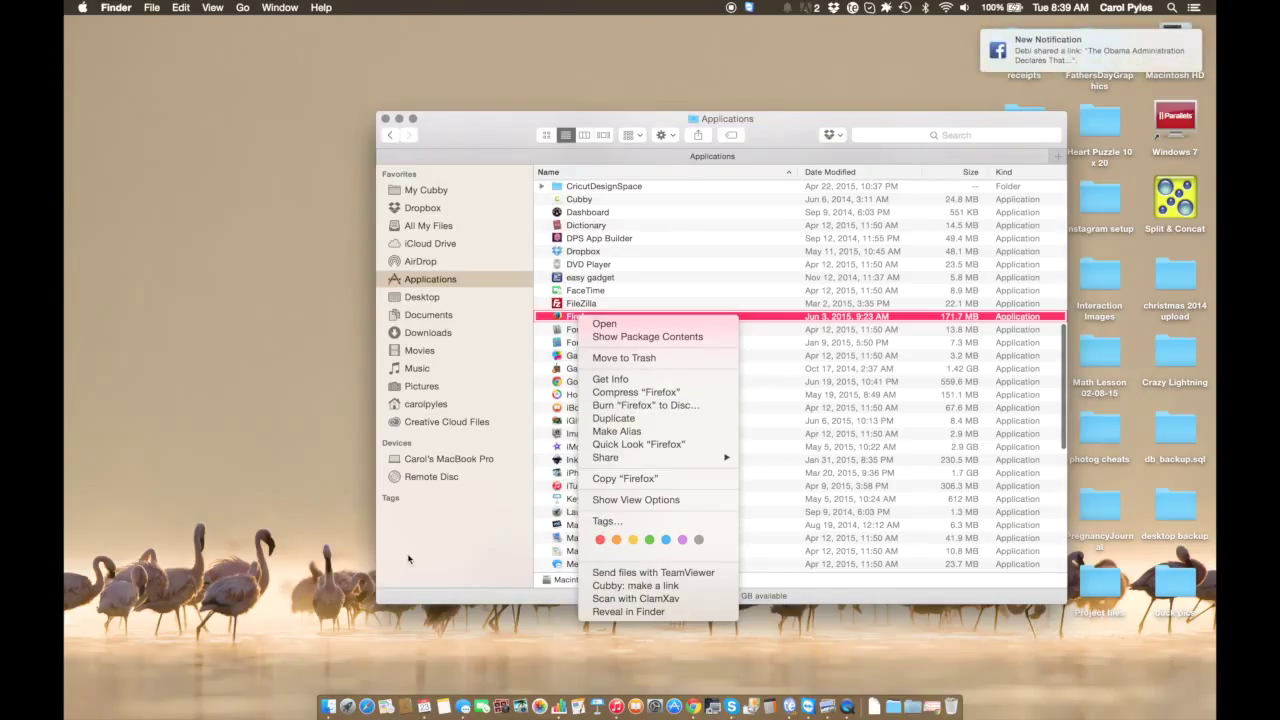
{"action": "left_click", "coordinate": [441, 527]}
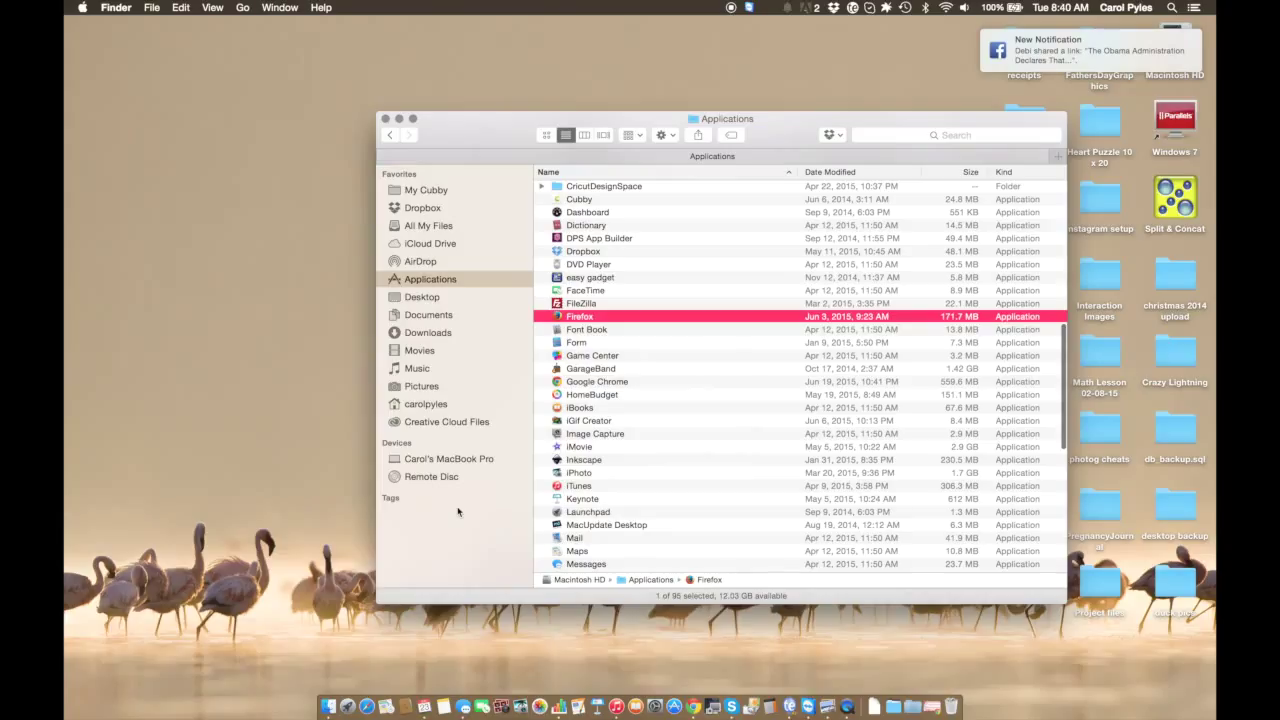
{"action": "left_click", "coordinate": [386, 119]}
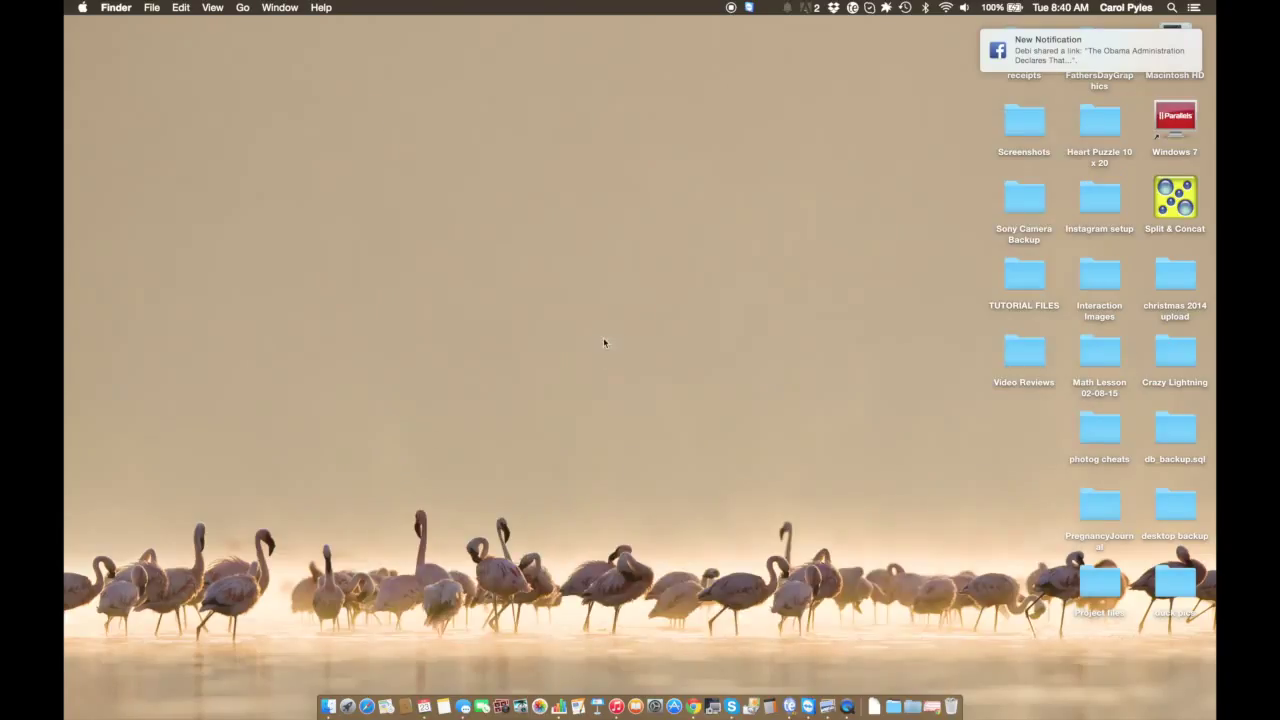
Step: Launch Firefox from the Applications stack and keep it in the Dock
{"action": "left_click", "coordinate": [892, 705]}
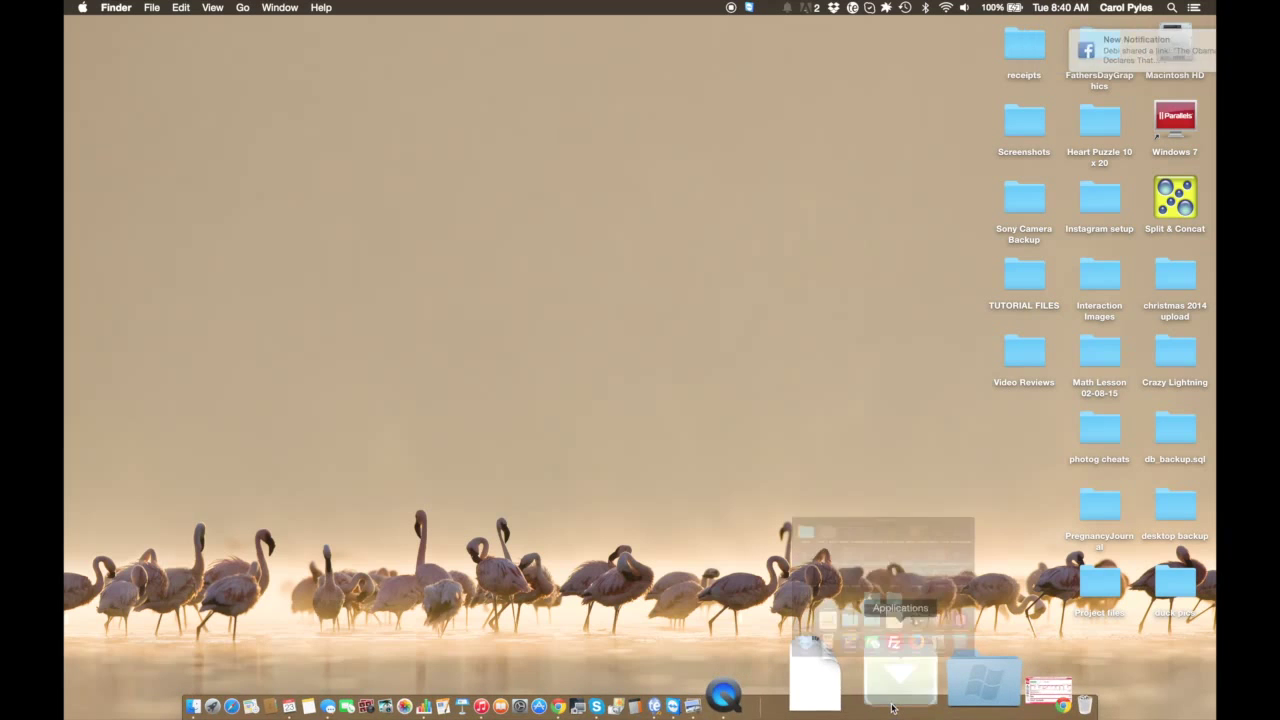
{"action": "left_click", "coordinate": [957, 552]}
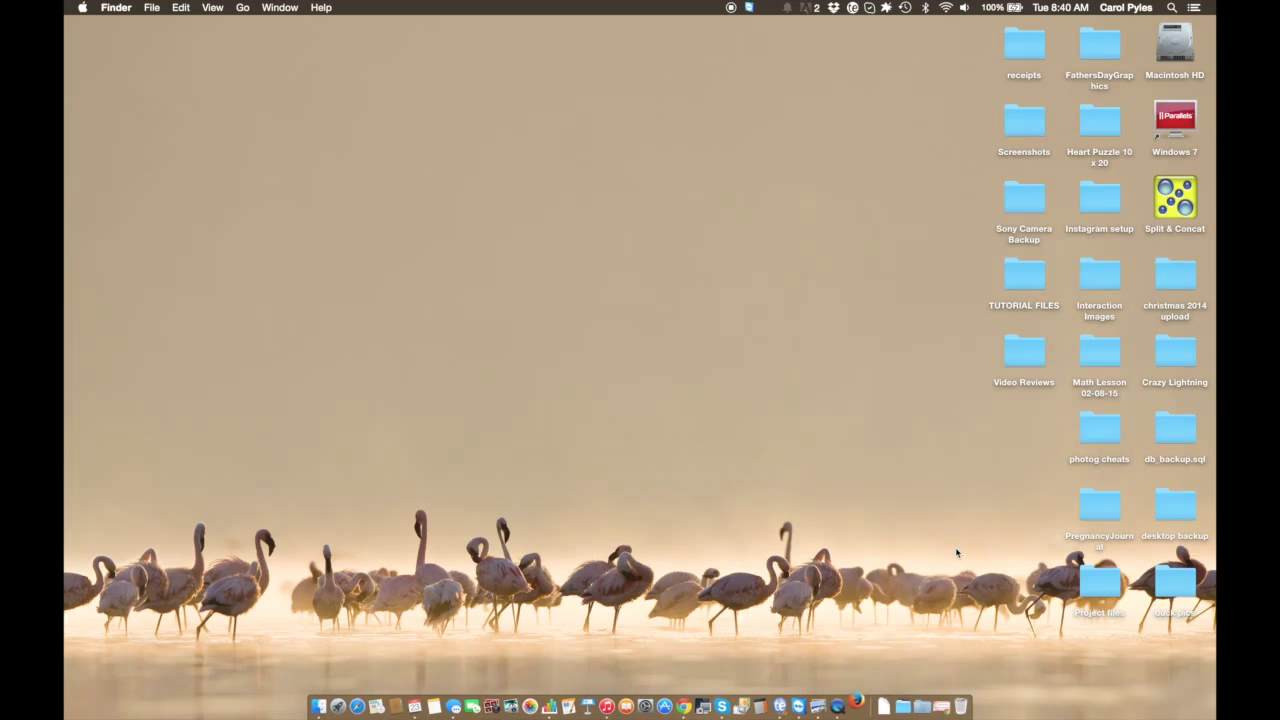
{"action": "right_click", "coordinate": [856, 683]}
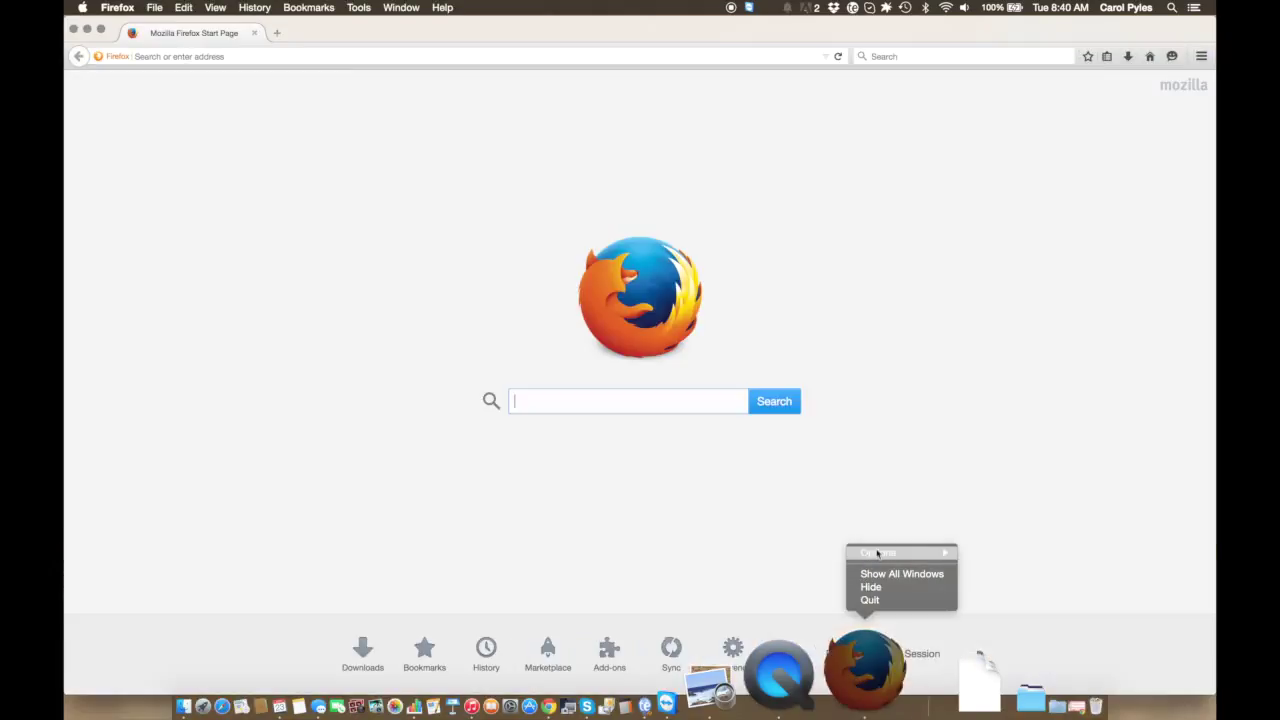
{"action": "mouse_move", "coordinate": [878, 553]}
{"action": "left_click", "coordinate": [1000, 549]}
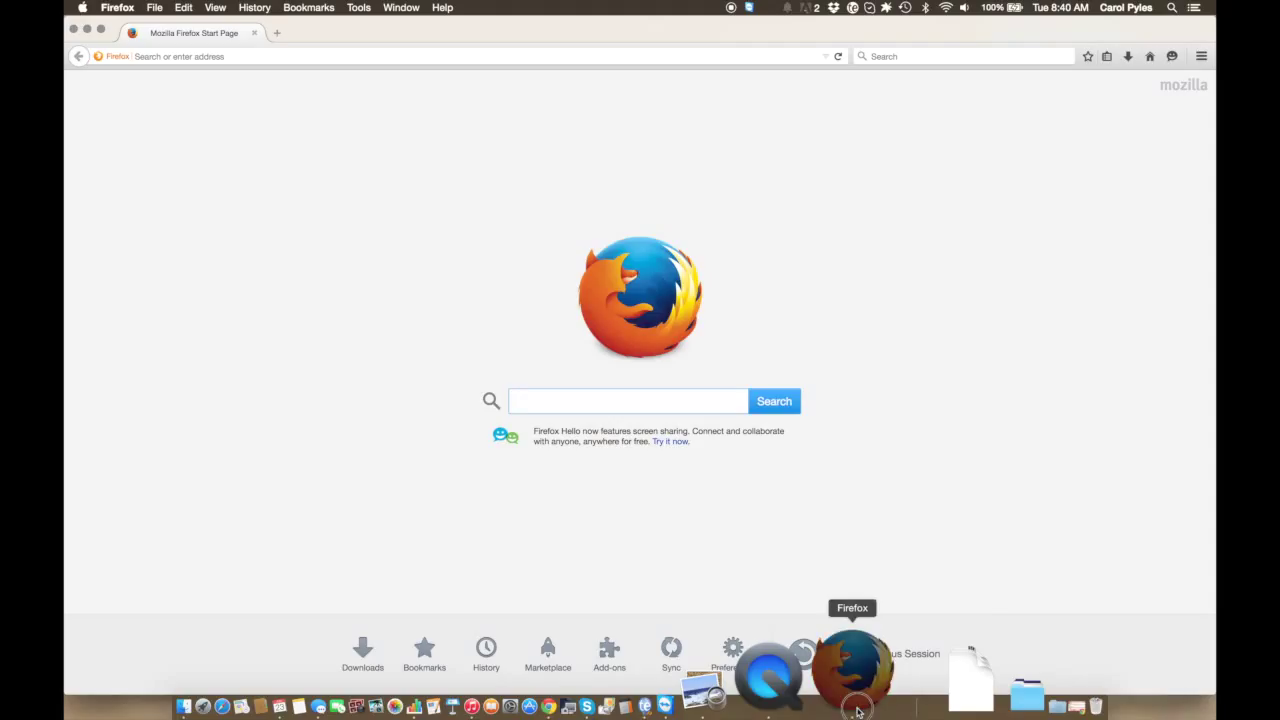
Step: Check Firefox's Dock options, then move its Dock icon beside Chrome
{"action": "right_click", "coordinate": [857, 710]}
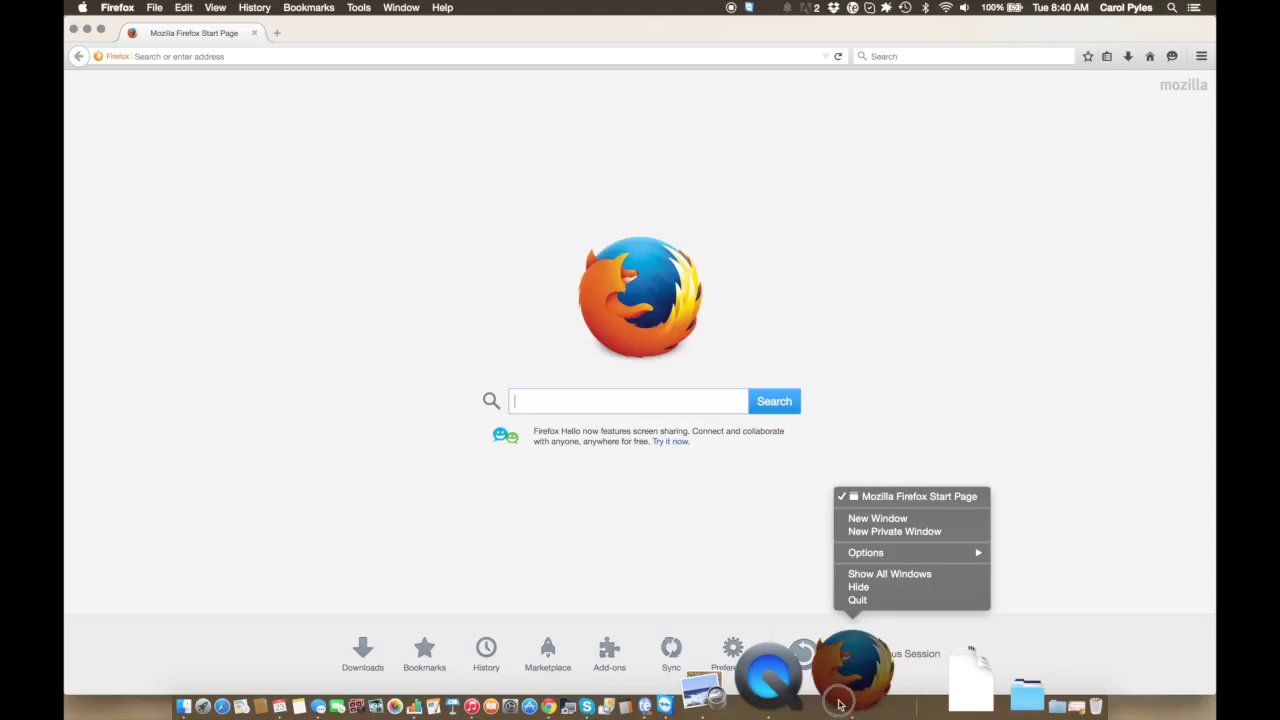
{"action": "left_click", "coordinate": [736, 492]}
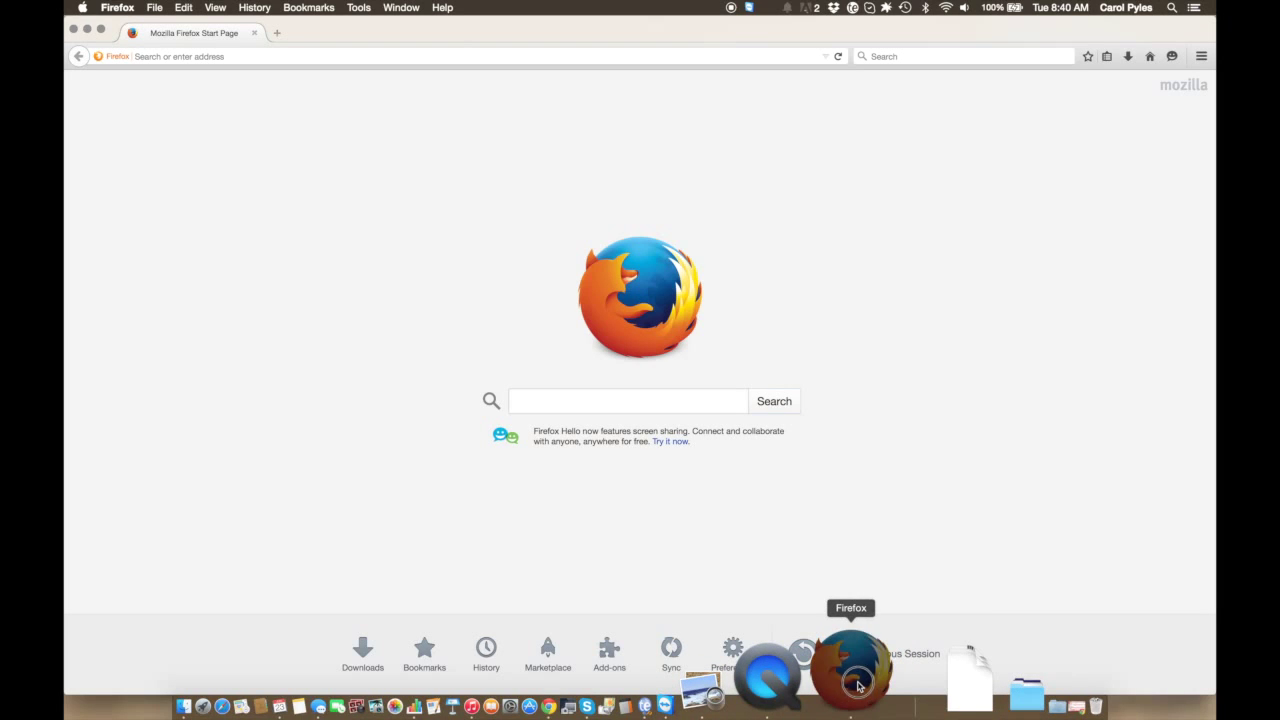
{"action": "right_click", "coordinate": [857, 685]}
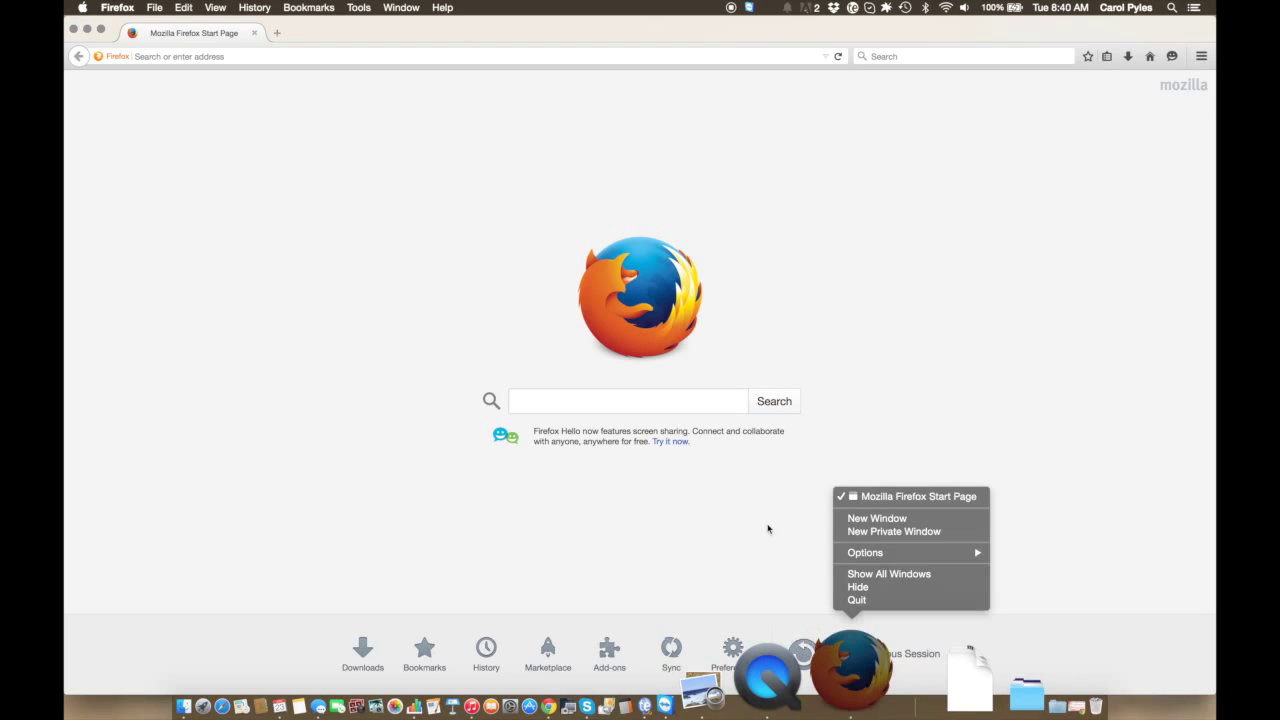
{"action": "left_click", "coordinate": [768, 529]}
{"action": "left_click_drag", "start_coordinate": [857, 670], "coordinate": [705, 712]}
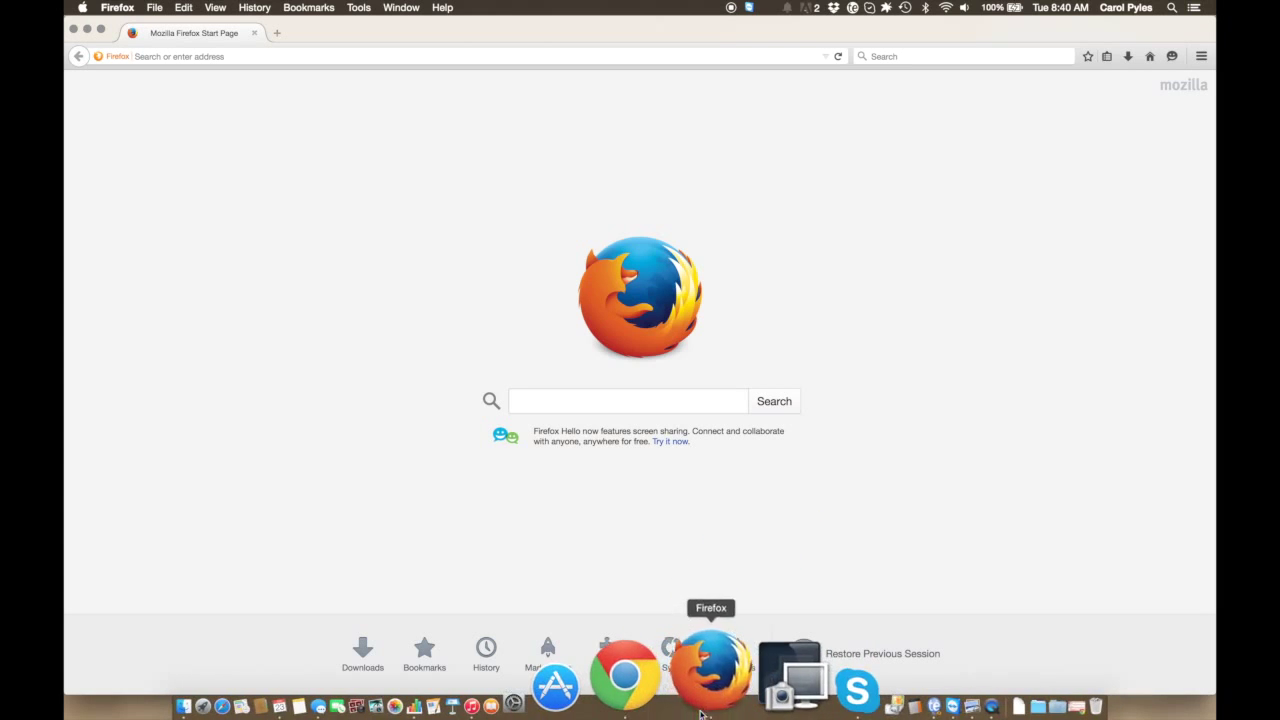
Step: Close Firefox, restore the Chrome dafont.com window, and show the Downloads stack
{"action": "left_click", "coordinate": [73, 29]}
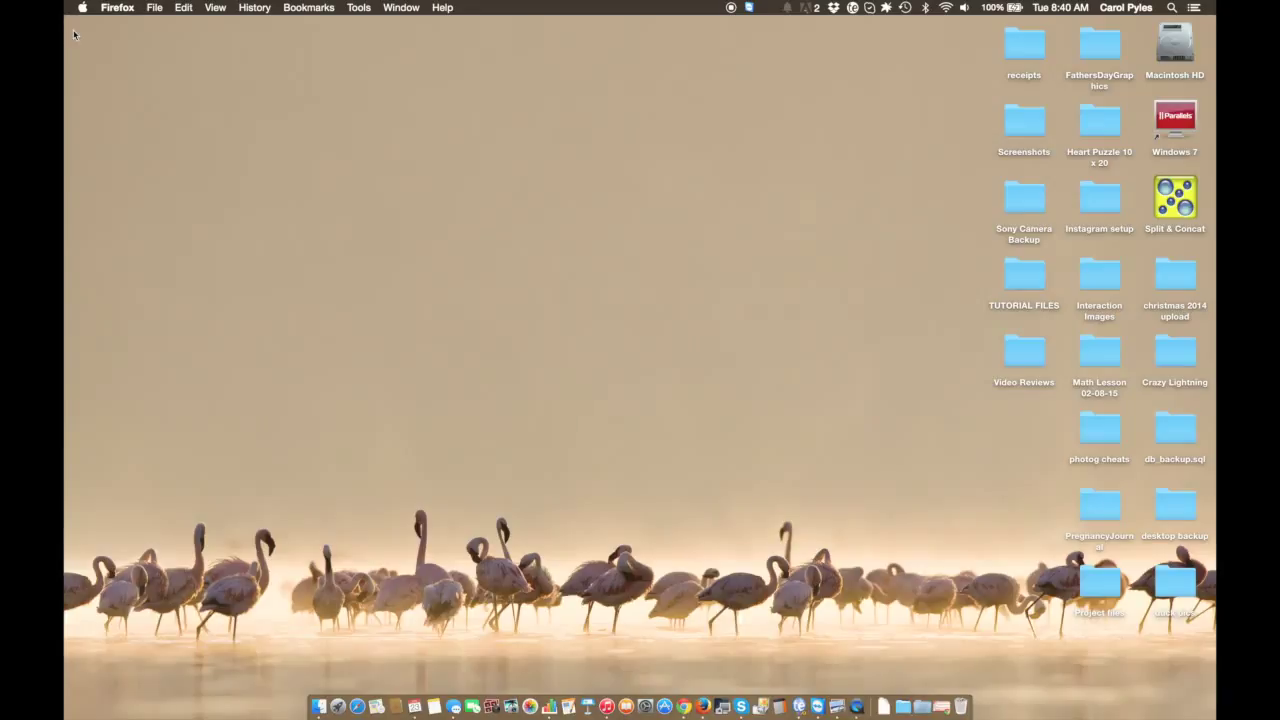
{"action": "left_click", "coordinate": [577, 316]}
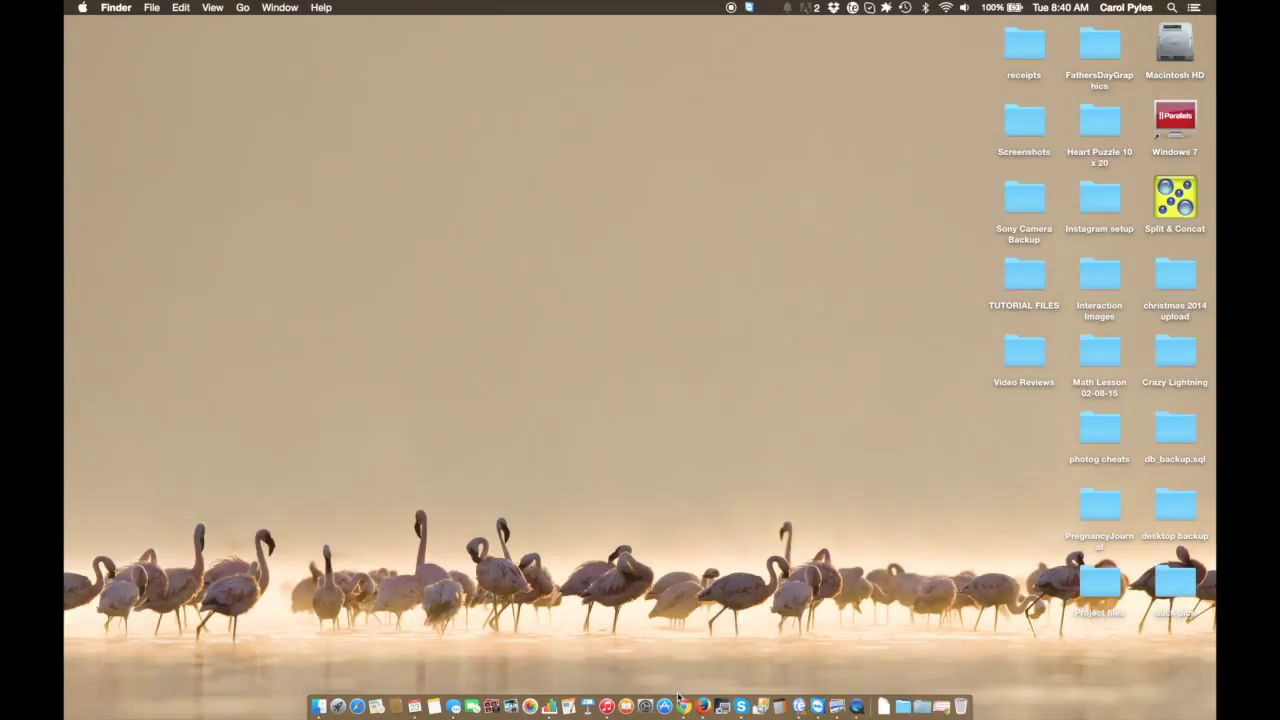
{"action": "left_click", "coordinate": [682, 704]}
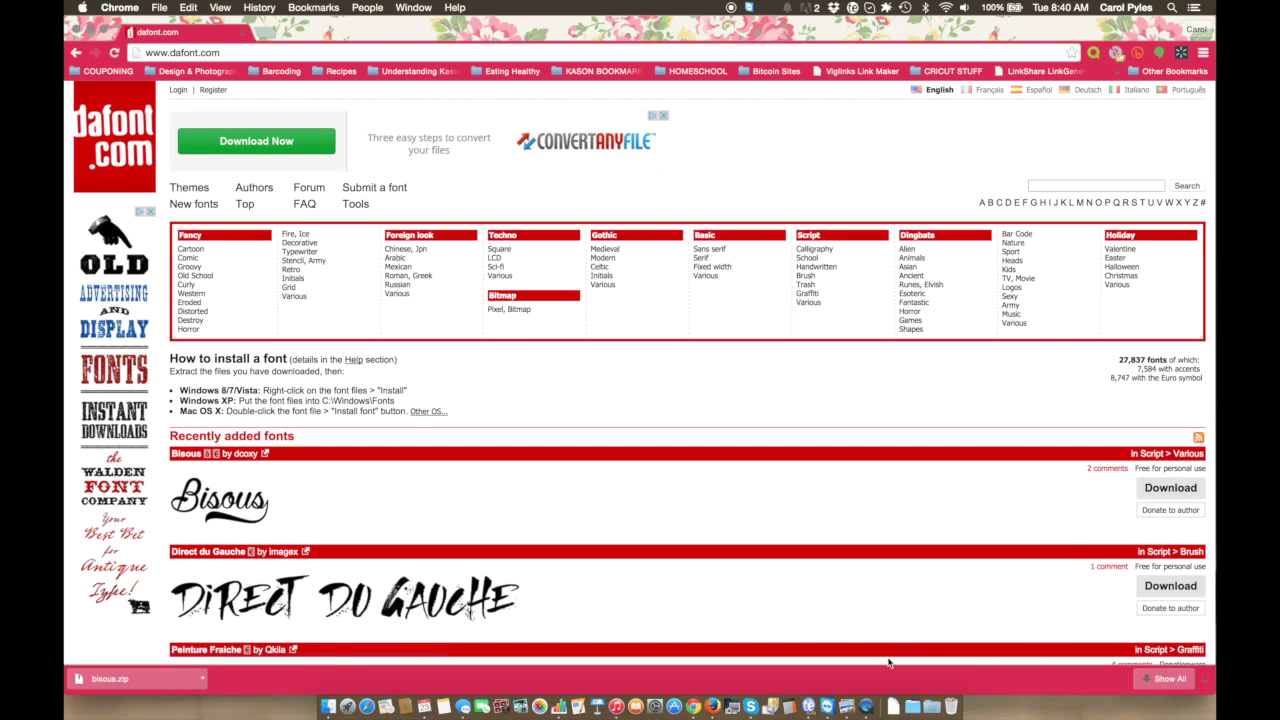
{"action": "left_click", "coordinate": [893, 716]}
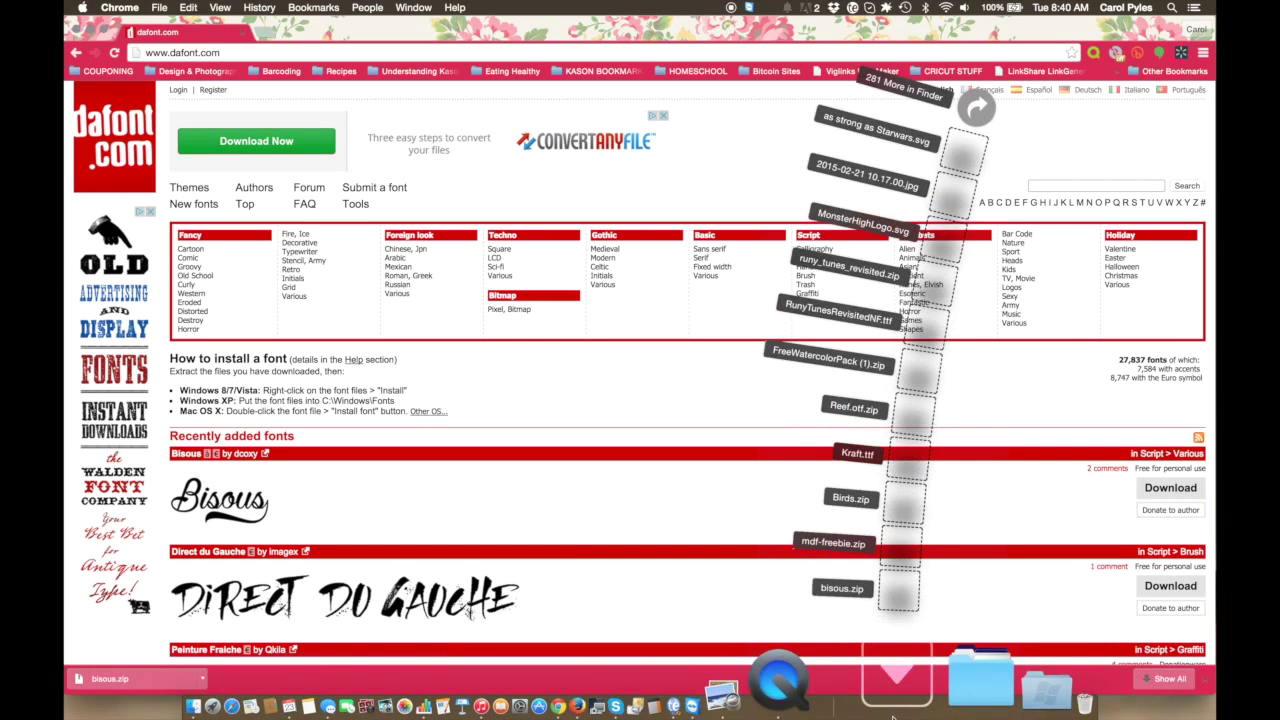
Step: Reopen the Downloads stack, open the Direct du Gauche font page, and bring up Downloads options
{"action": "left_click", "coordinate": [763, 554]}
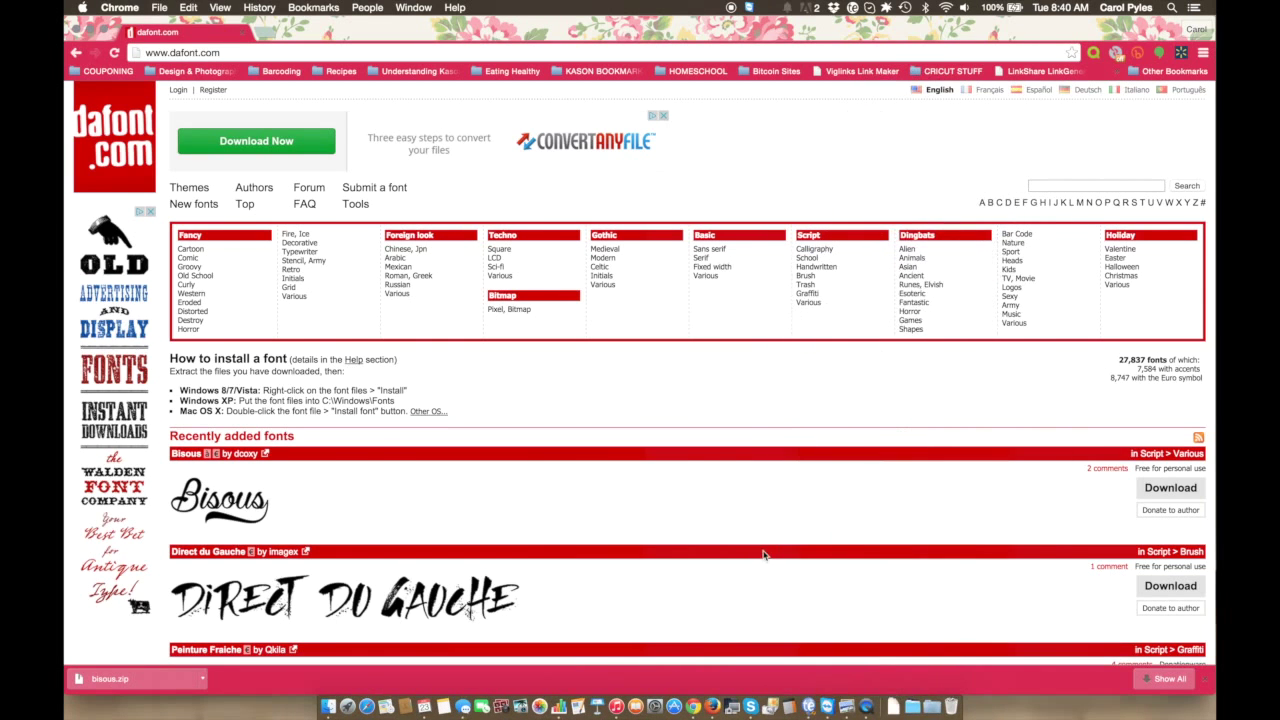
{"action": "left_click", "coordinate": [890, 708]}
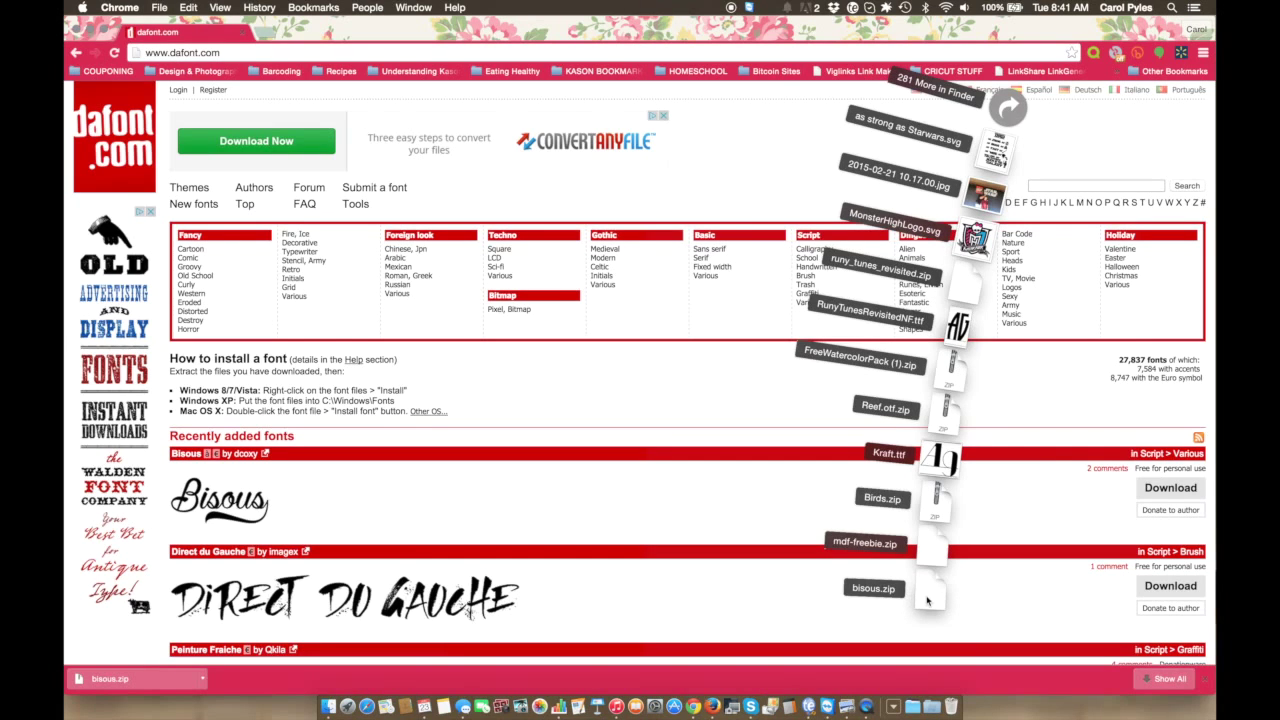
{"action": "left_click", "coordinate": [832, 635]}
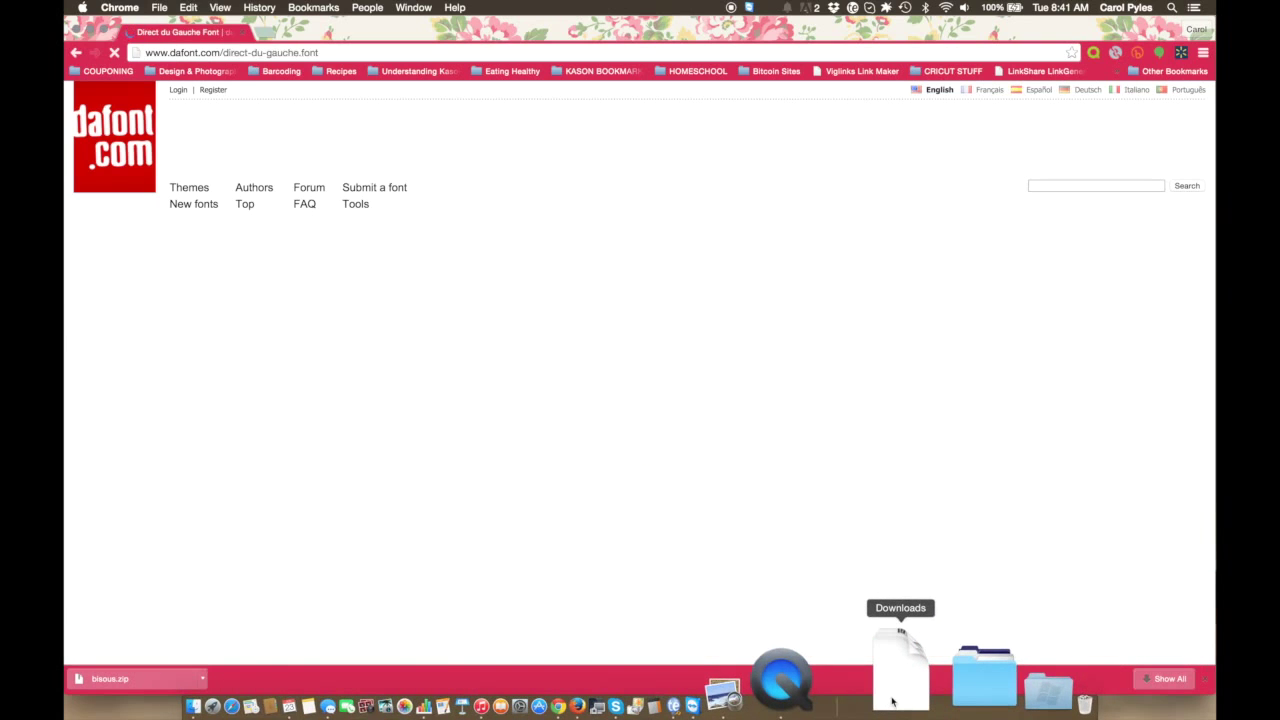
{"action": "right_click", "coordinate": [892, 700]}
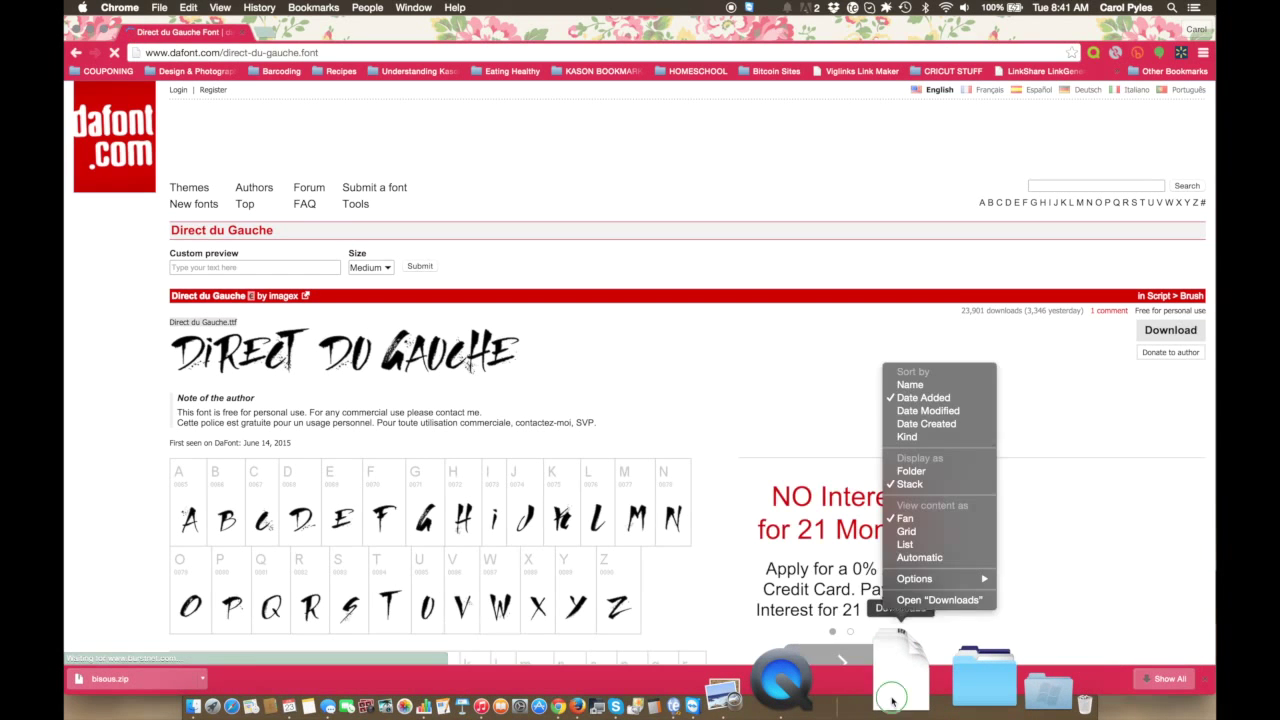
Step: Open Downloads in a Finder window, minimize Chrome, and scroll through the Other files
{"action": "left_click", "coordinate": [912, 600]}
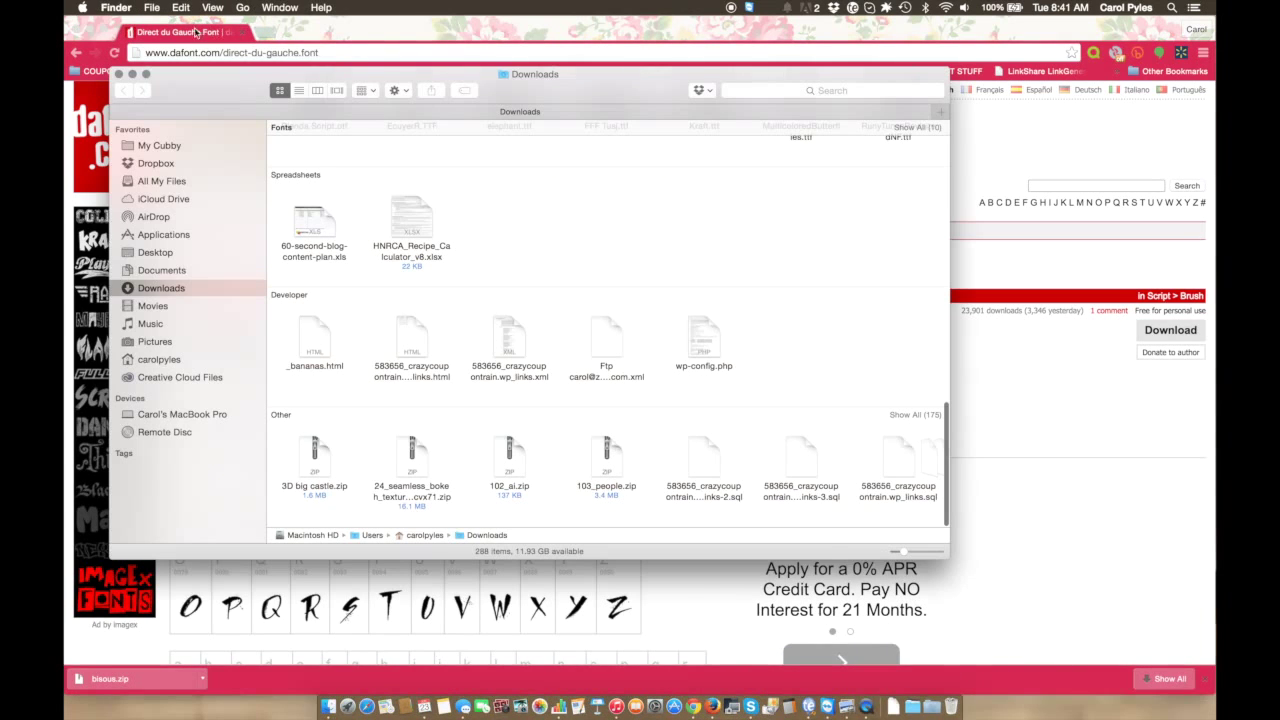
{"action": "left_click", "coordinate": [89, 30]}
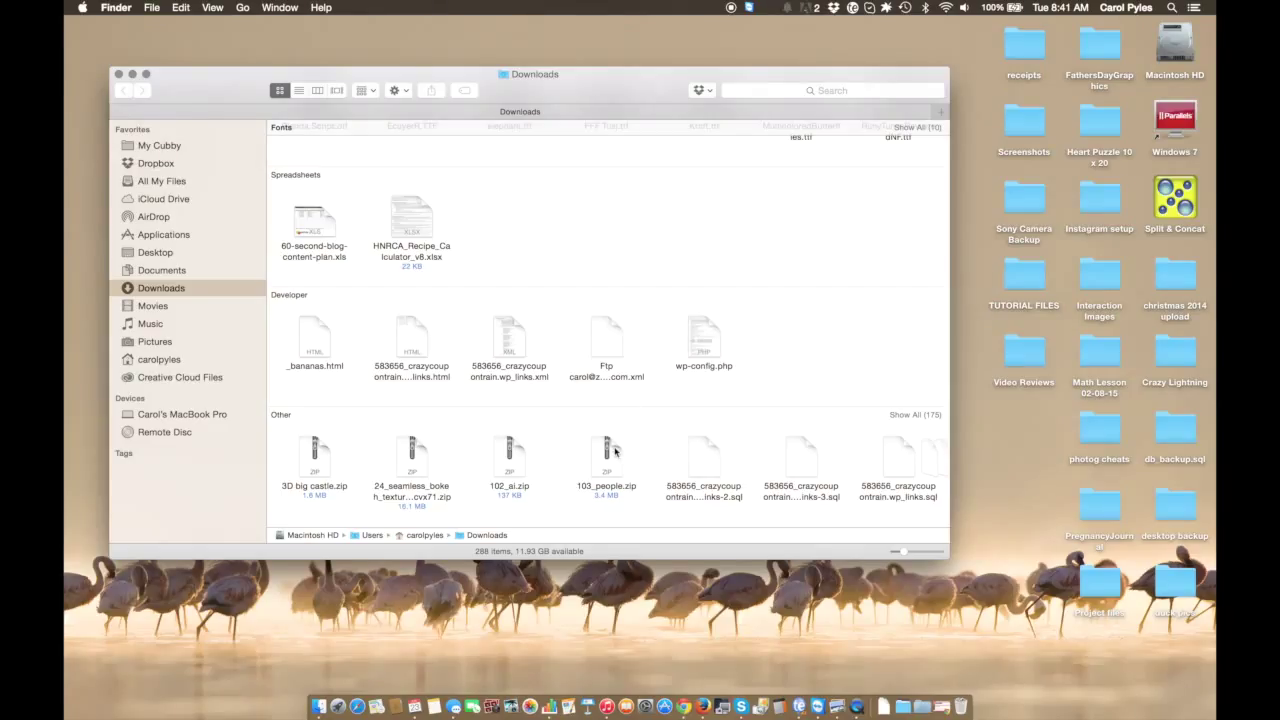
{"action": "scroll", "coordinate": [846, 521], "scroll_direction": "right", "scroll_amount": 3}
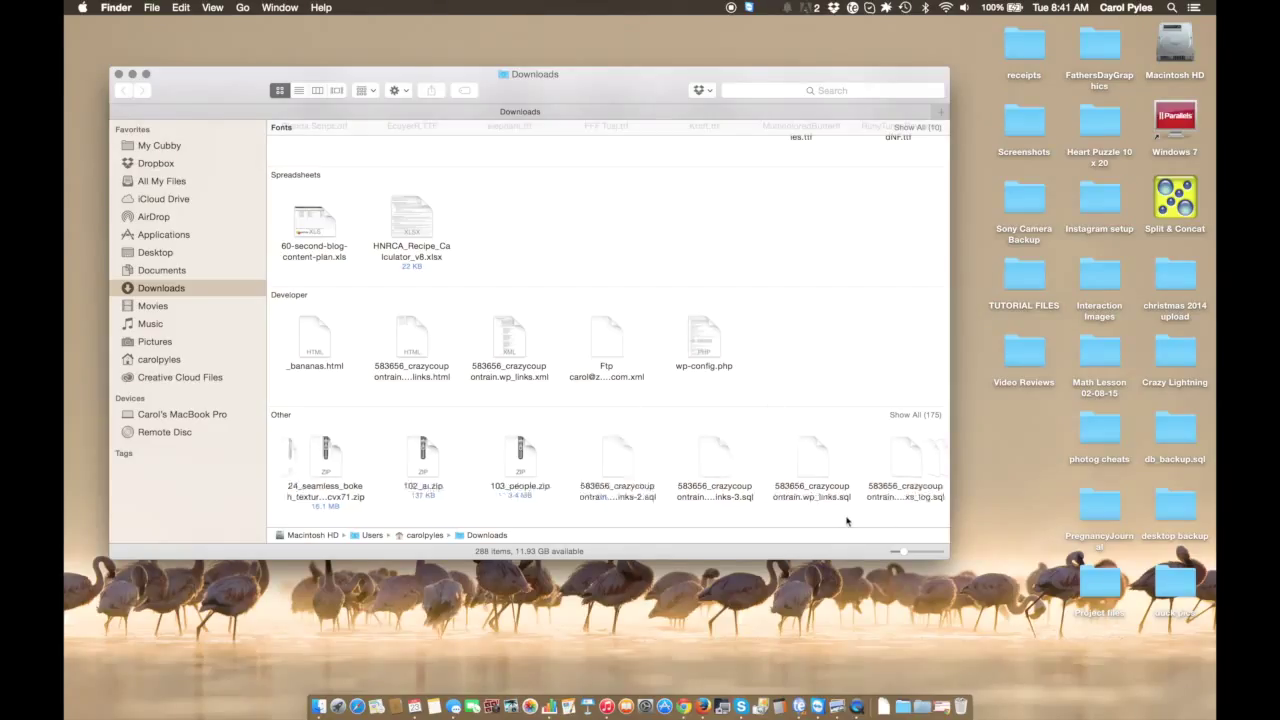
{"action": "scroll", "coordinate": [846, 521], "scroll_direction": "right", "scroll_amount": 5}
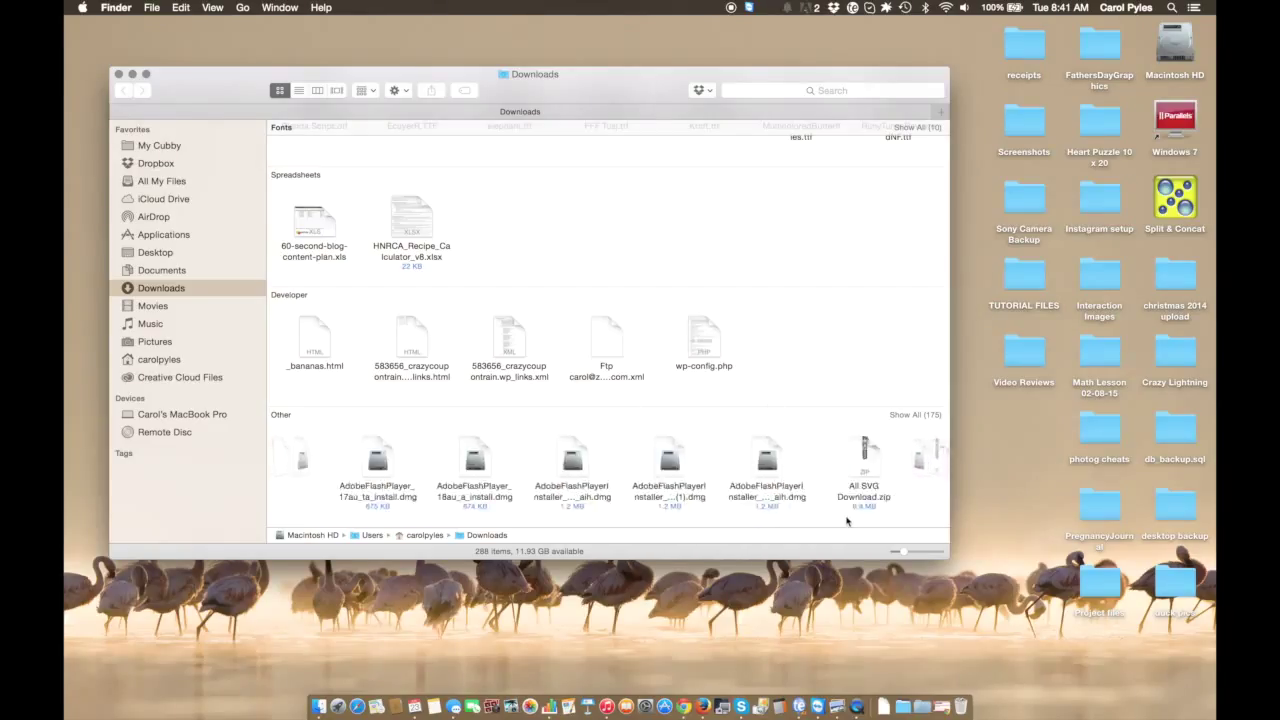
{"action": "scroll", "coordinate": [846, 521], "scroll_direction": "right", "scroll_amount": 6}
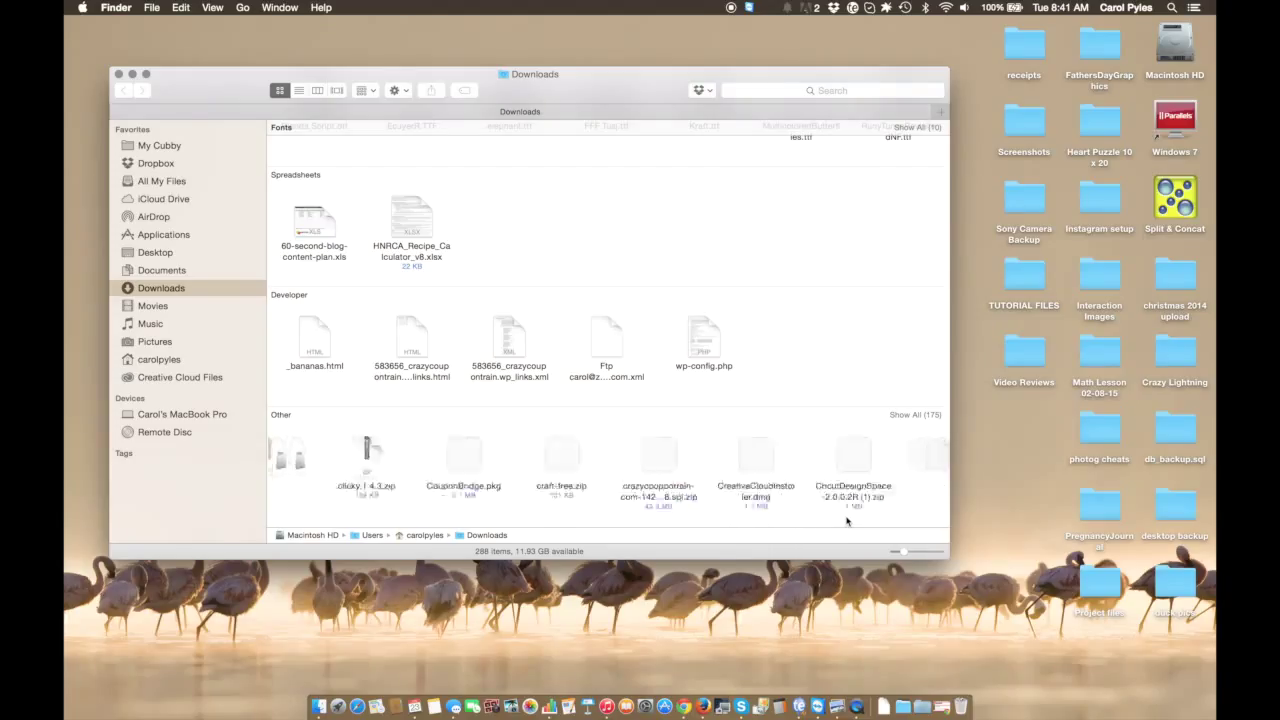
{"action": "scroll", "coordinate": [420, 453], "scroll_direction": "left", "scroll_amount": 4}
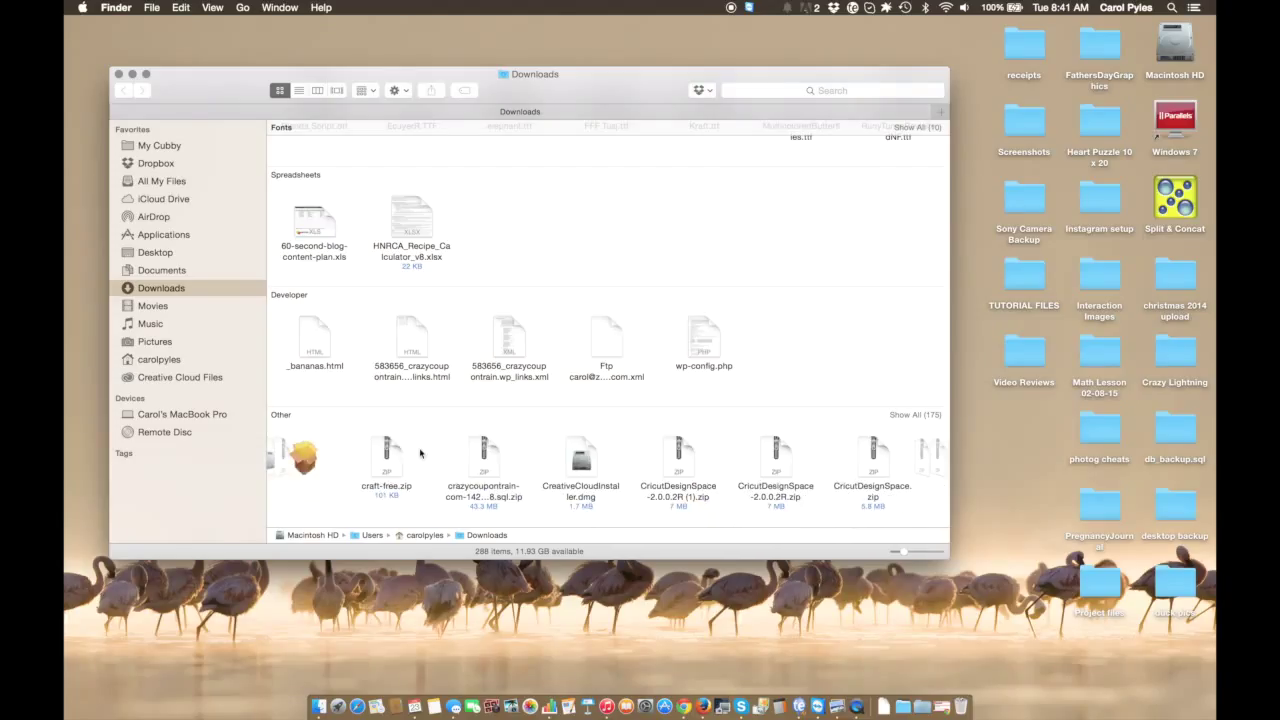
{"action": "scroll", "coordinate": [420, 453], "scroll_direction": "left", "scroll_amount": 3}
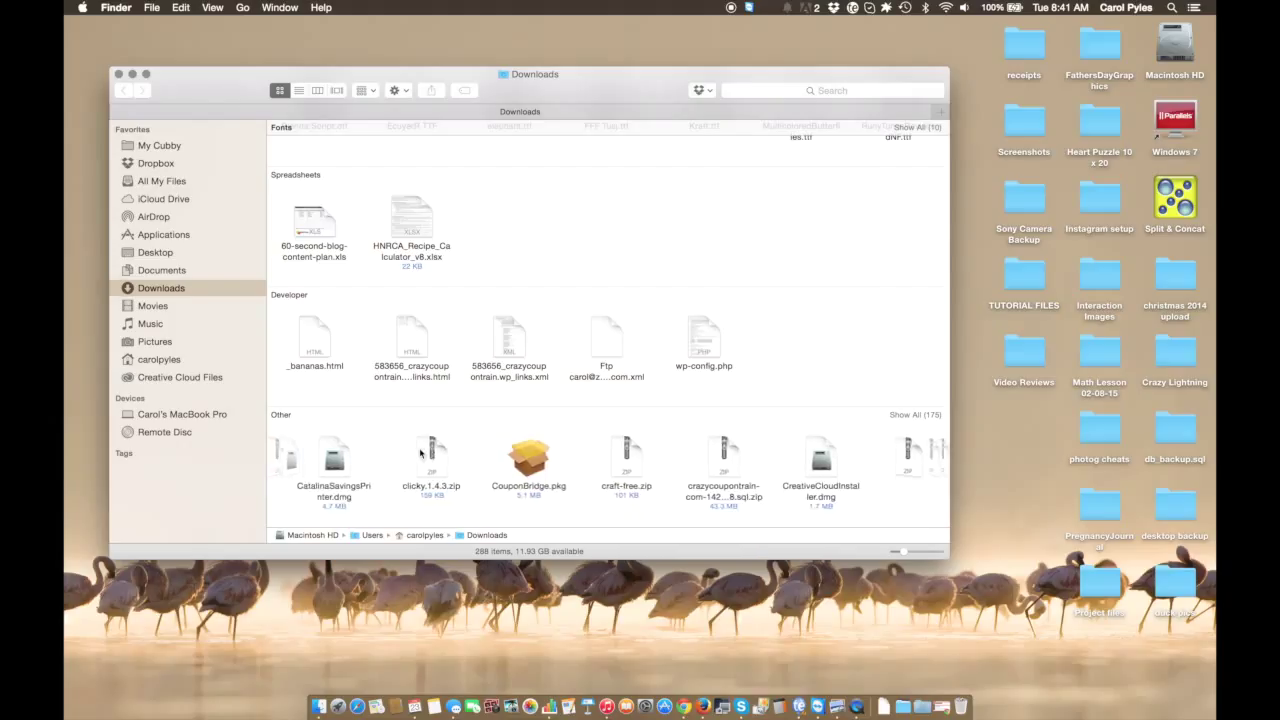
{"action": "scroll", "coordinate": [420, 453], "scroll_direction": "left", "scroll_amount": 1}
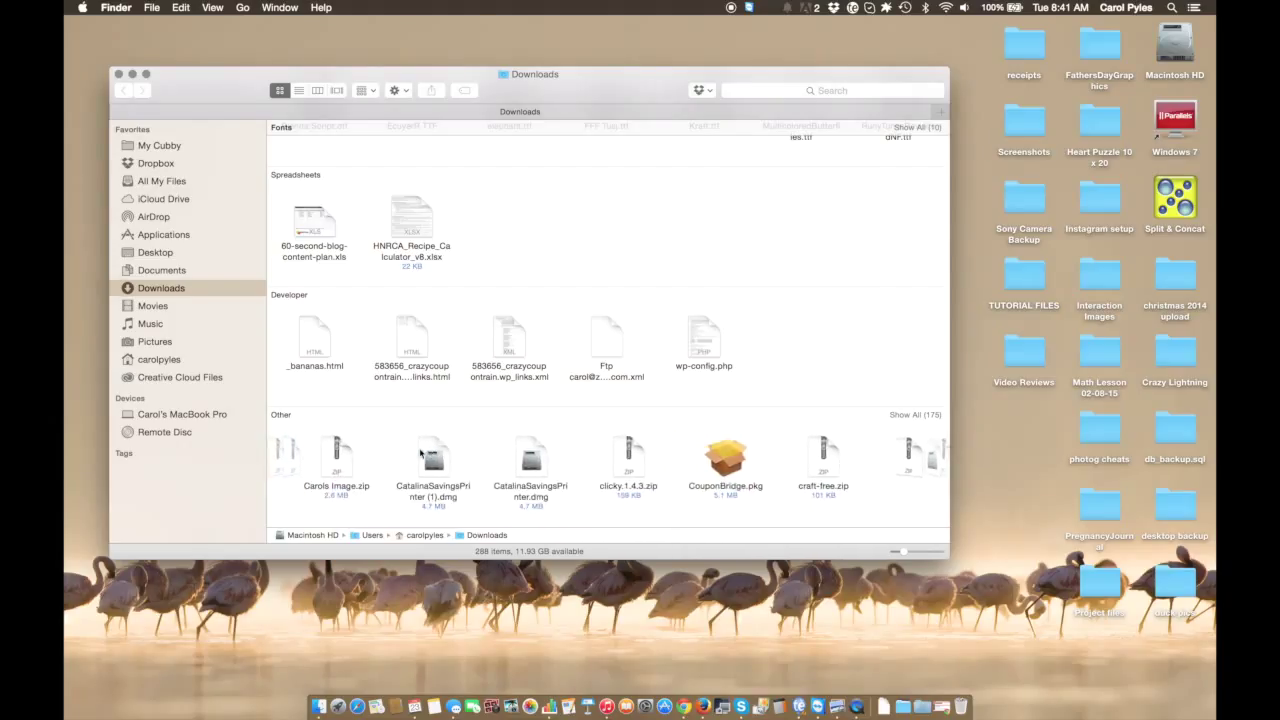
{"action": "scroll", "coordinate": [420, 453], "scroll_direction": "left", "scroll_amount": 8}
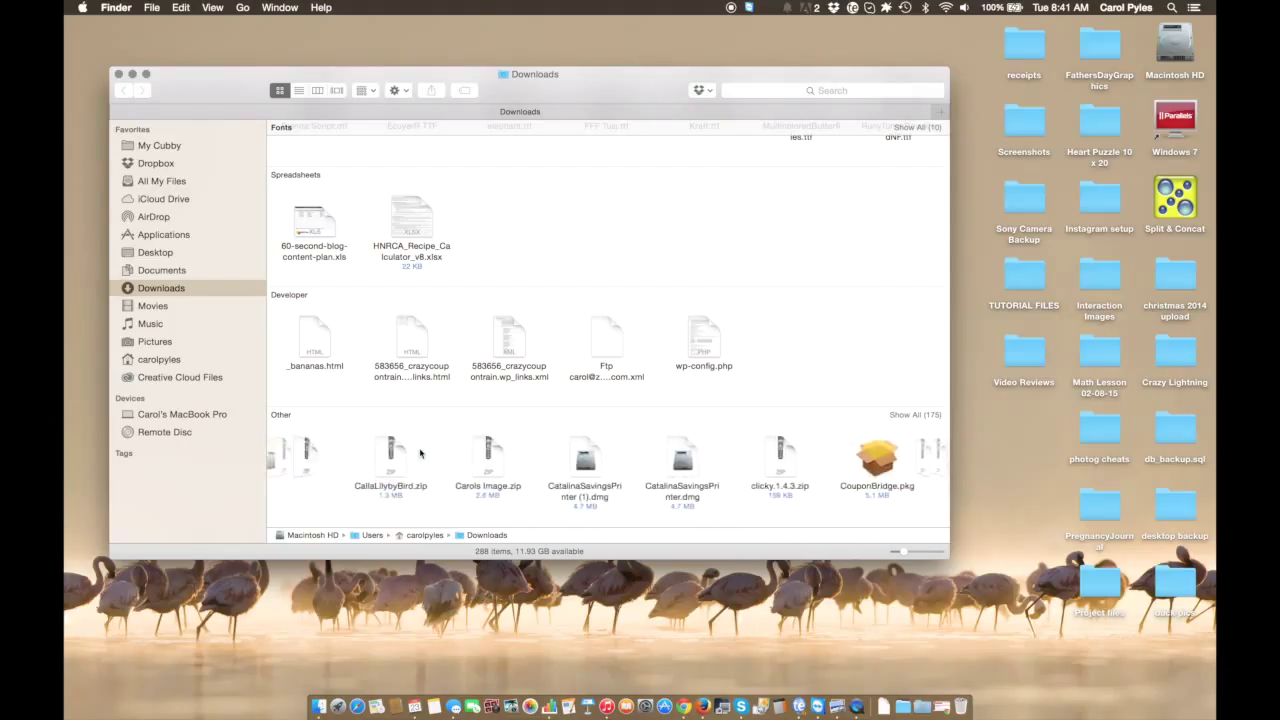
{"action": "scroll", "coordinate": [420, 453], "scroll_direction": "left", "scroll_amount": 1}
{"action": "scroll", "coordinate": [420, 453], "scroll_direction": "left", "scroll_amount": 10}
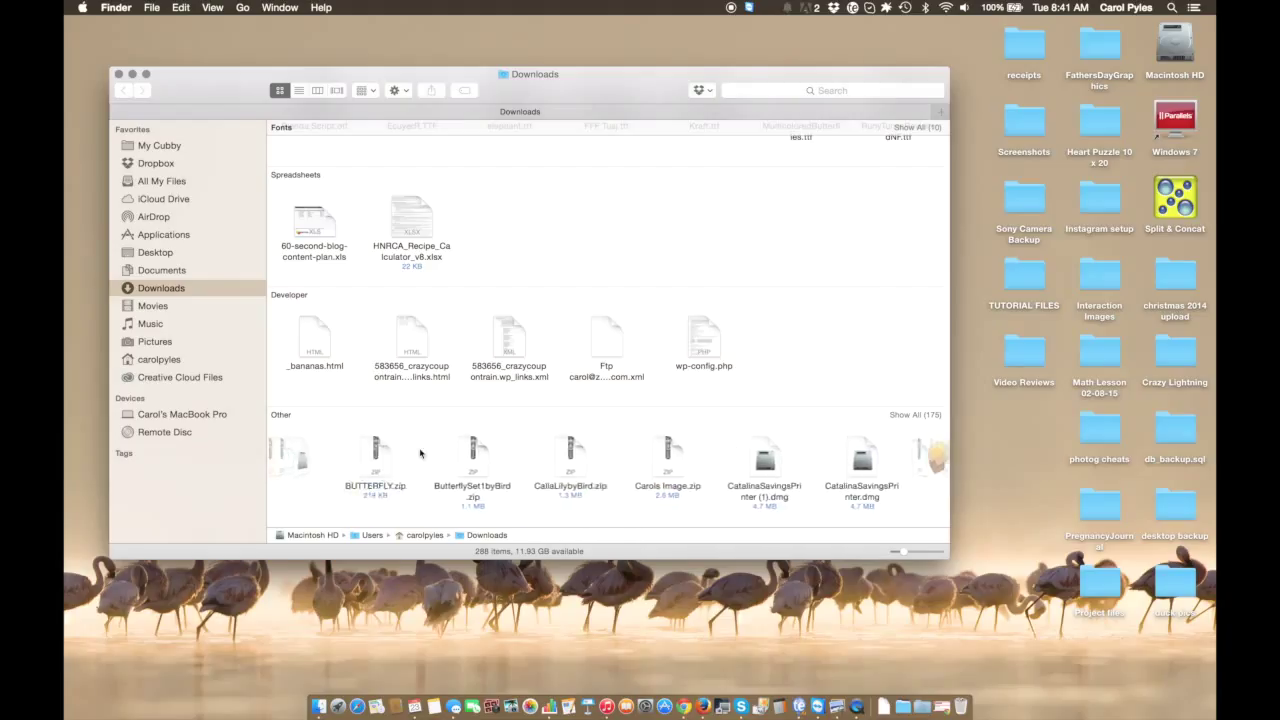
{"action": "scroll", "coordinate": [420, 453], "scroll_direction": "left", "scroll_amount": 4}
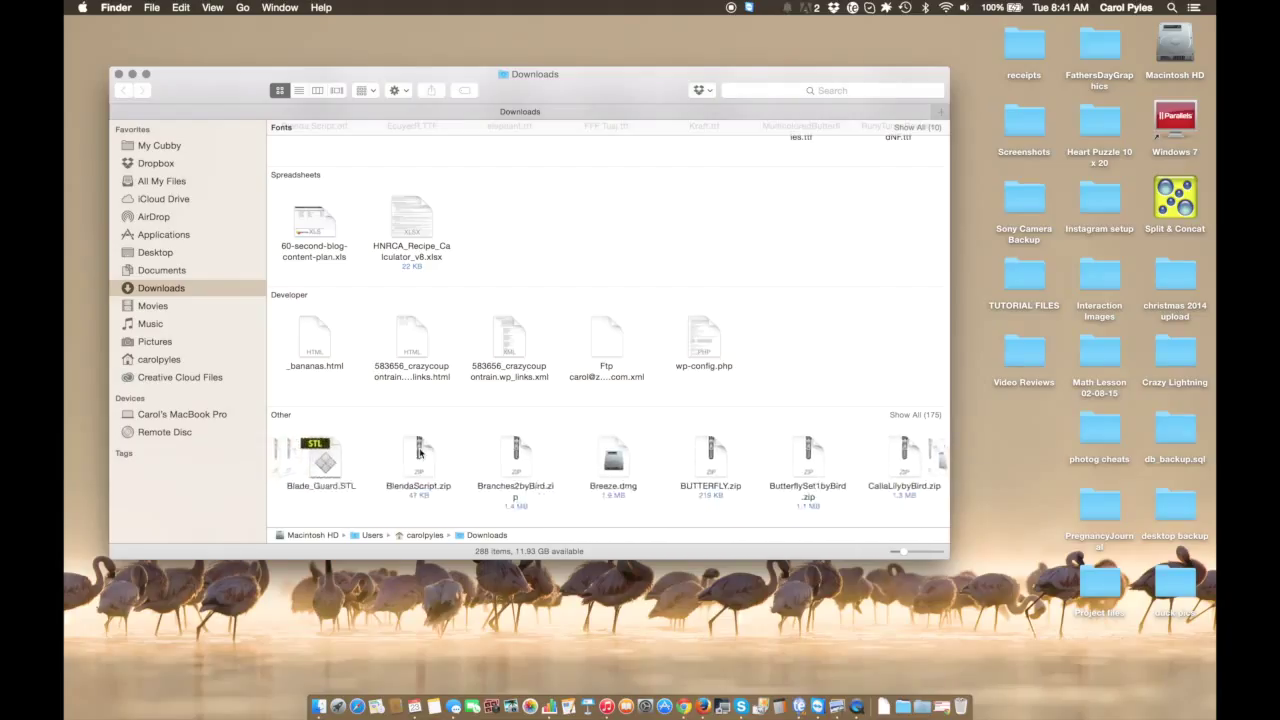
{"action": "scroll", "coordinate": [420, 453], "scroll_direction": "right", "scroll_amount": 2}
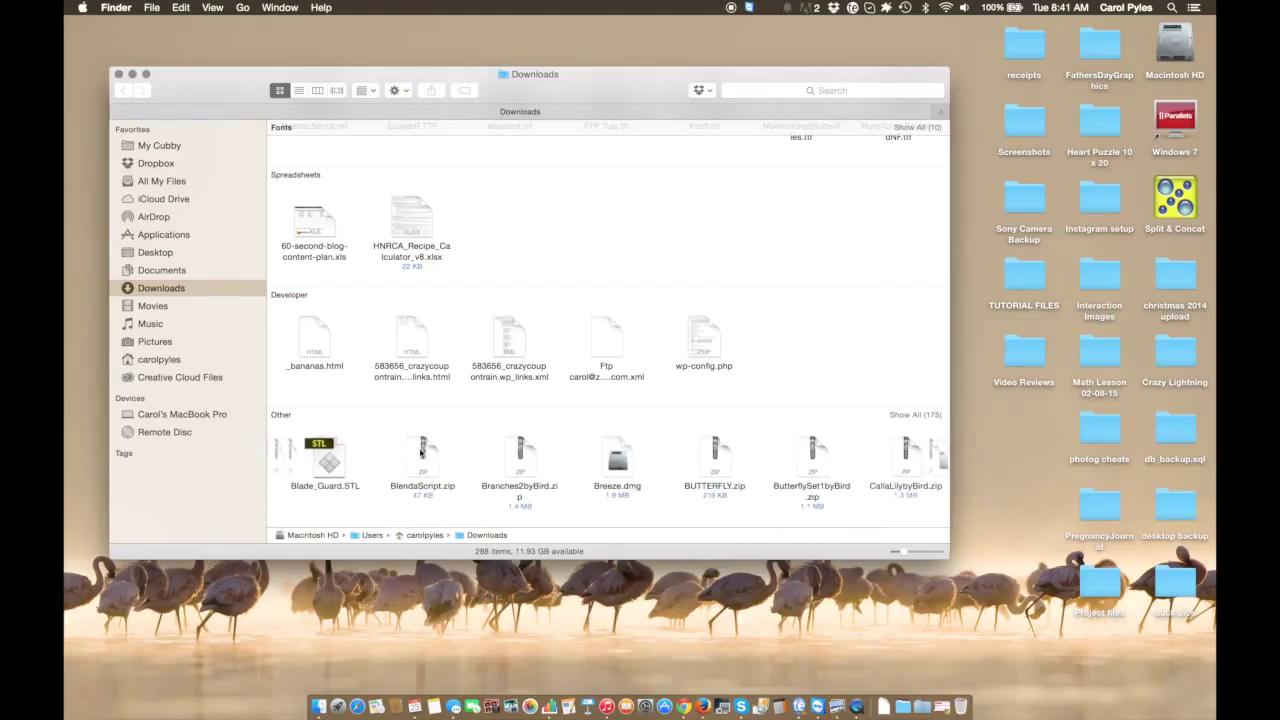
{"action": "scroll", "coordinate": [420, 453], "scroll_direction": "right", "scroll_amount": 1}
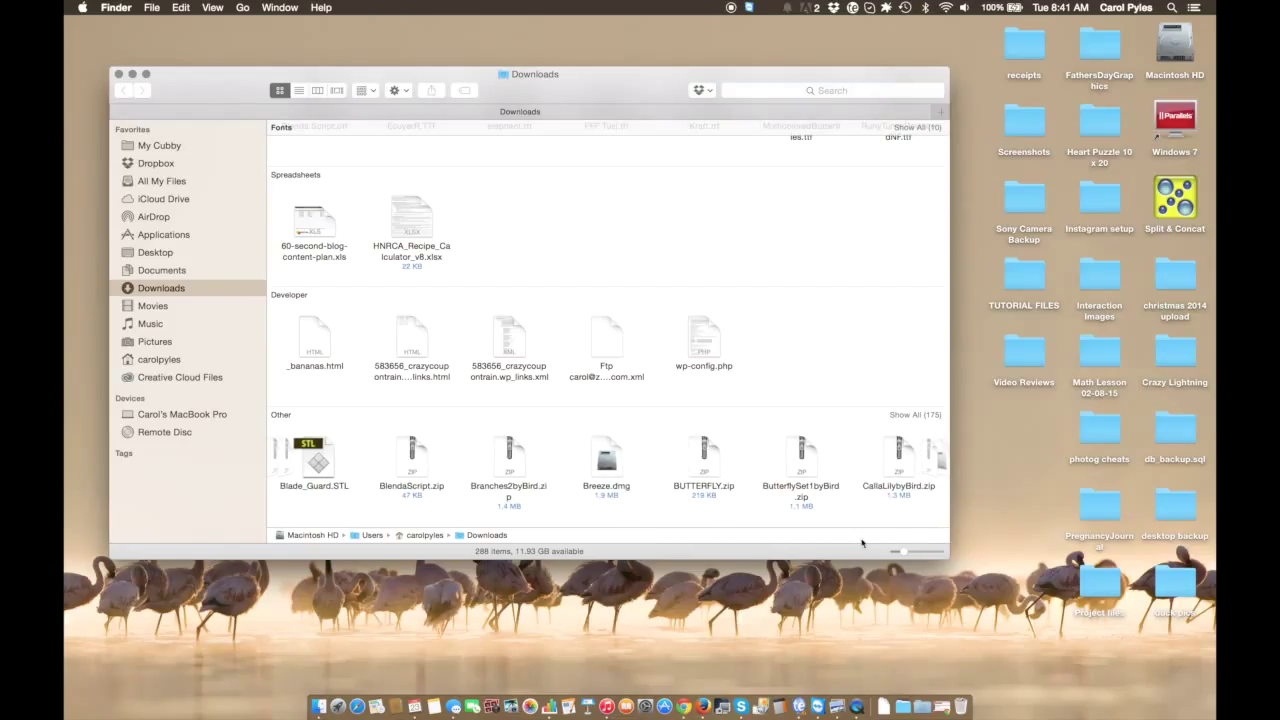
Step: Widen the Downloads window to show more files per row
{"action": "left_click_drag", "start_coordinate": [948, 502], "coordinate": [1148, 506]}
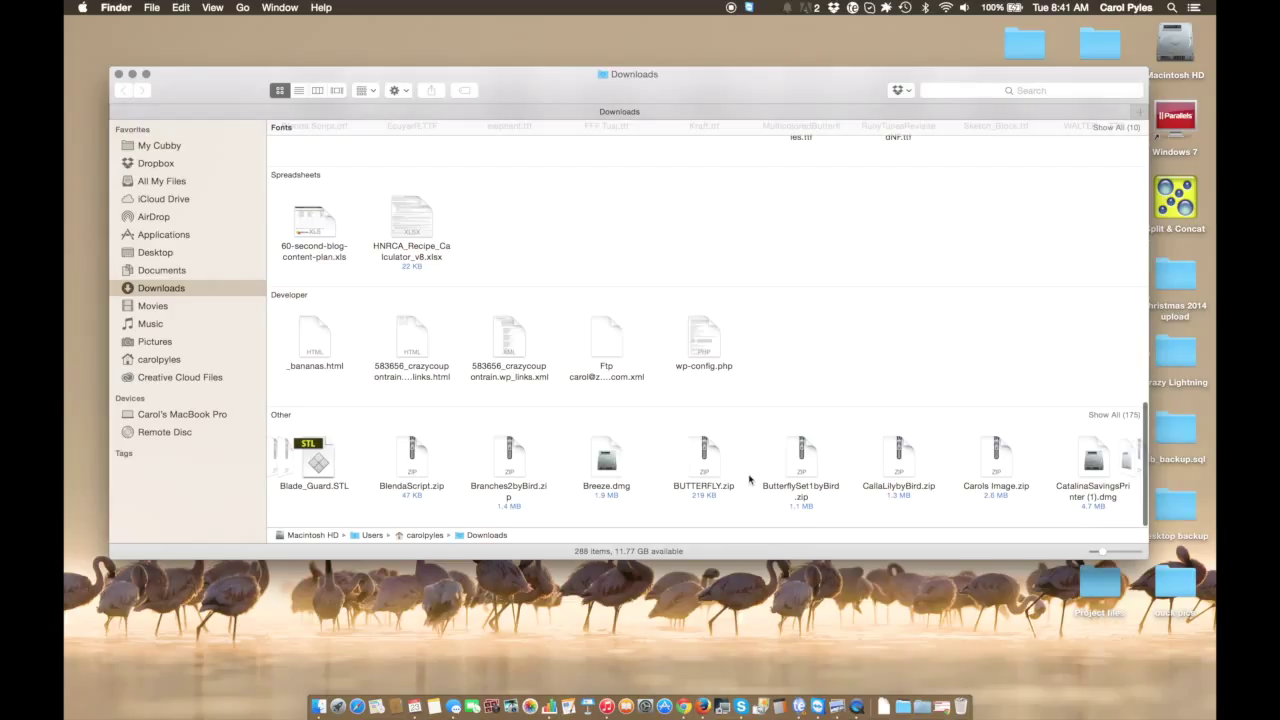
{"action": "scroll", "coordinate": [749, 470], "scroll_direction": "left", "scroll_amount": 5}
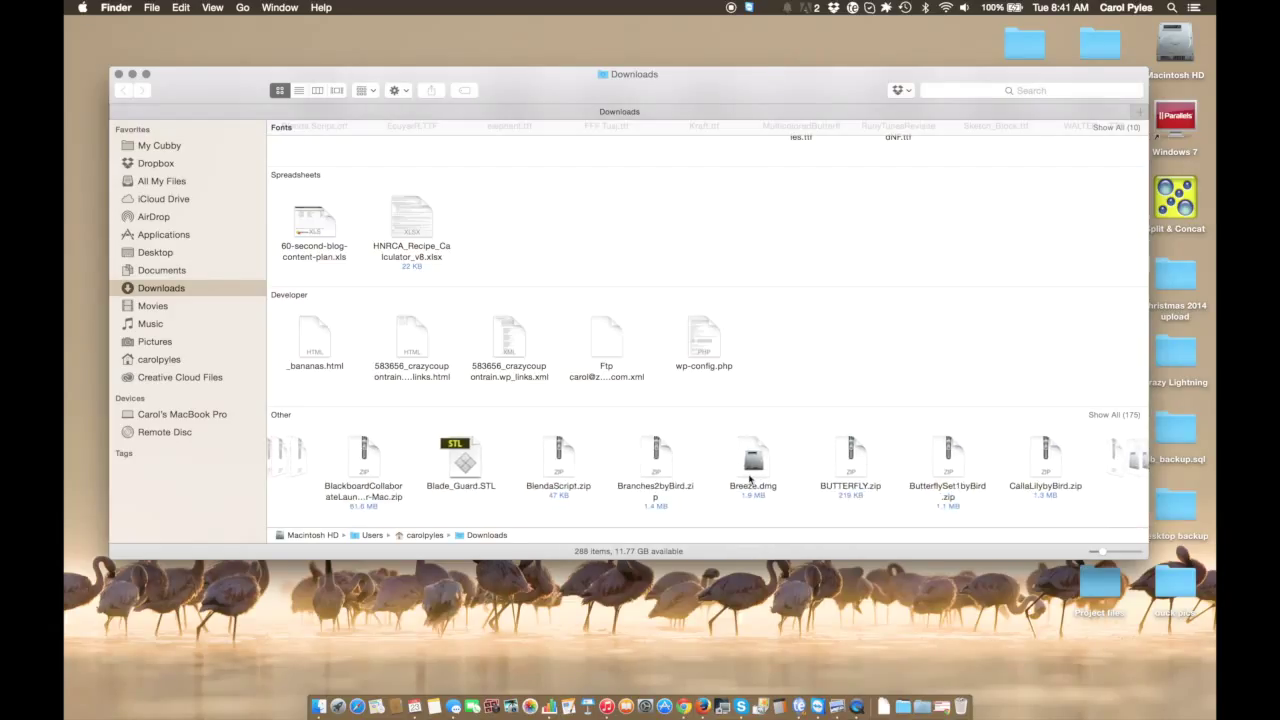
{"action": "scroll", "coordinate": [749, 480], "scroll_direction": "left", "scroll_amount": 4}
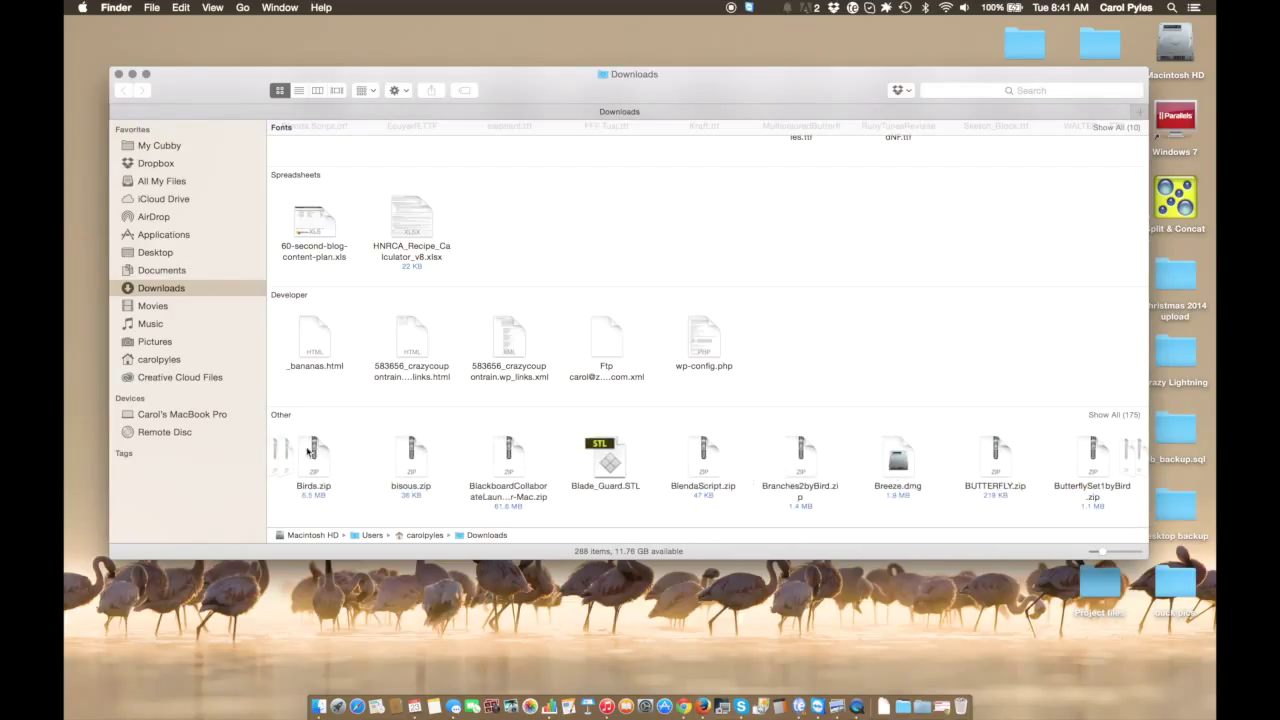
Step: Move bisous.zip into the TUTORIAL FILES desktop folder and close Downloads
{"action": "left_click", "coordinate": [409, 455]}
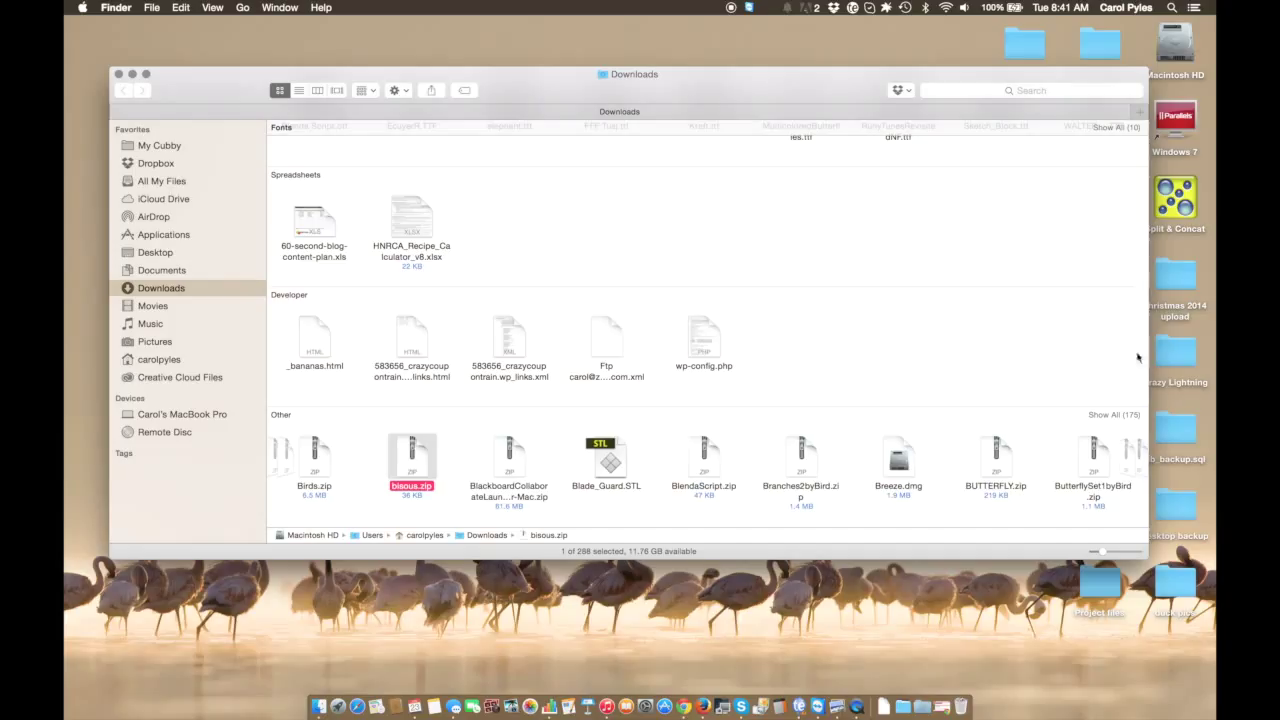
{"action": "left_click_drag", "start_coordinate": [1148, 353], "coordinate": [955, 338]}
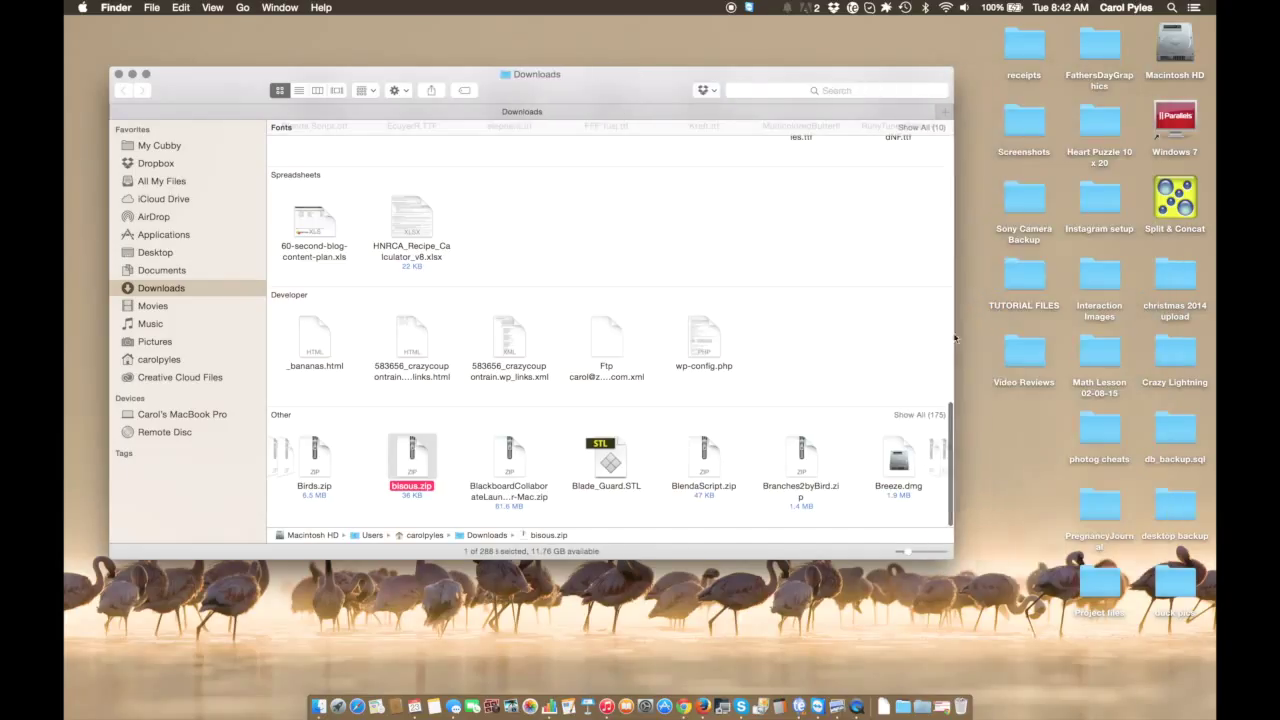
{"action": "left_click_drag", "start_coordinate": [409, 452], "coordinate": [1016, 272]}
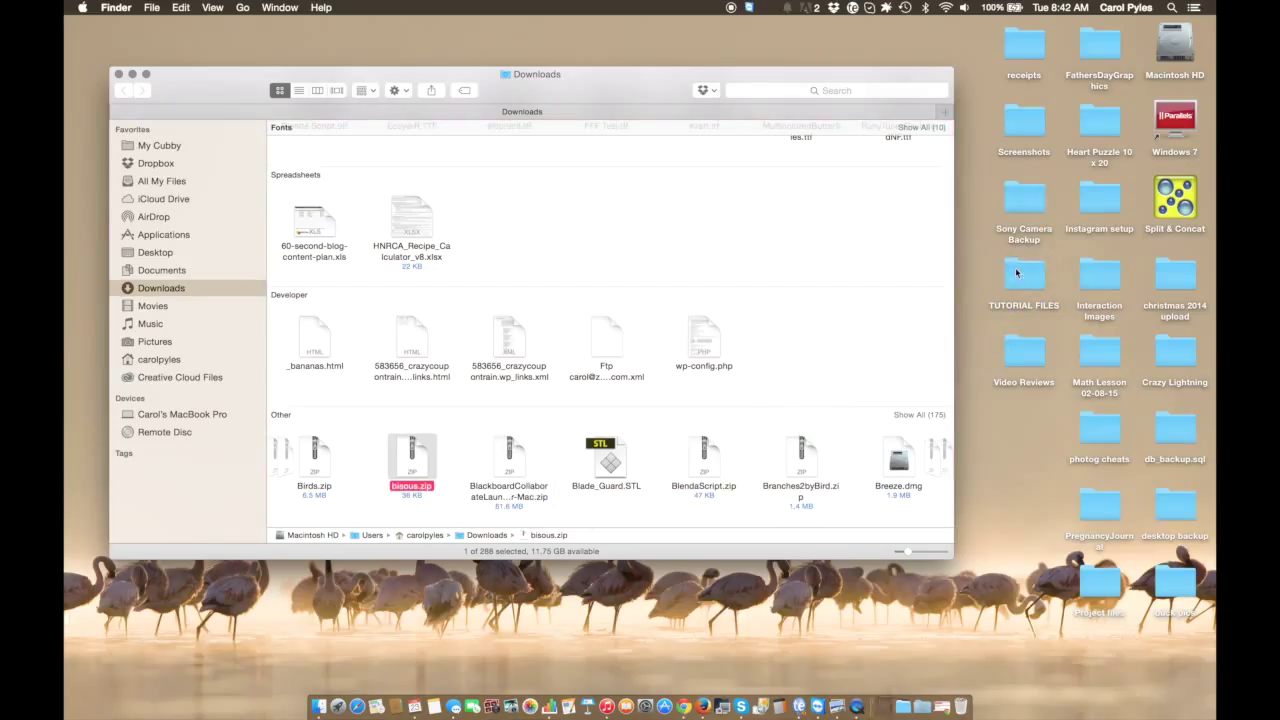
{"action": "left_click", "coordinate": [119, 74]}
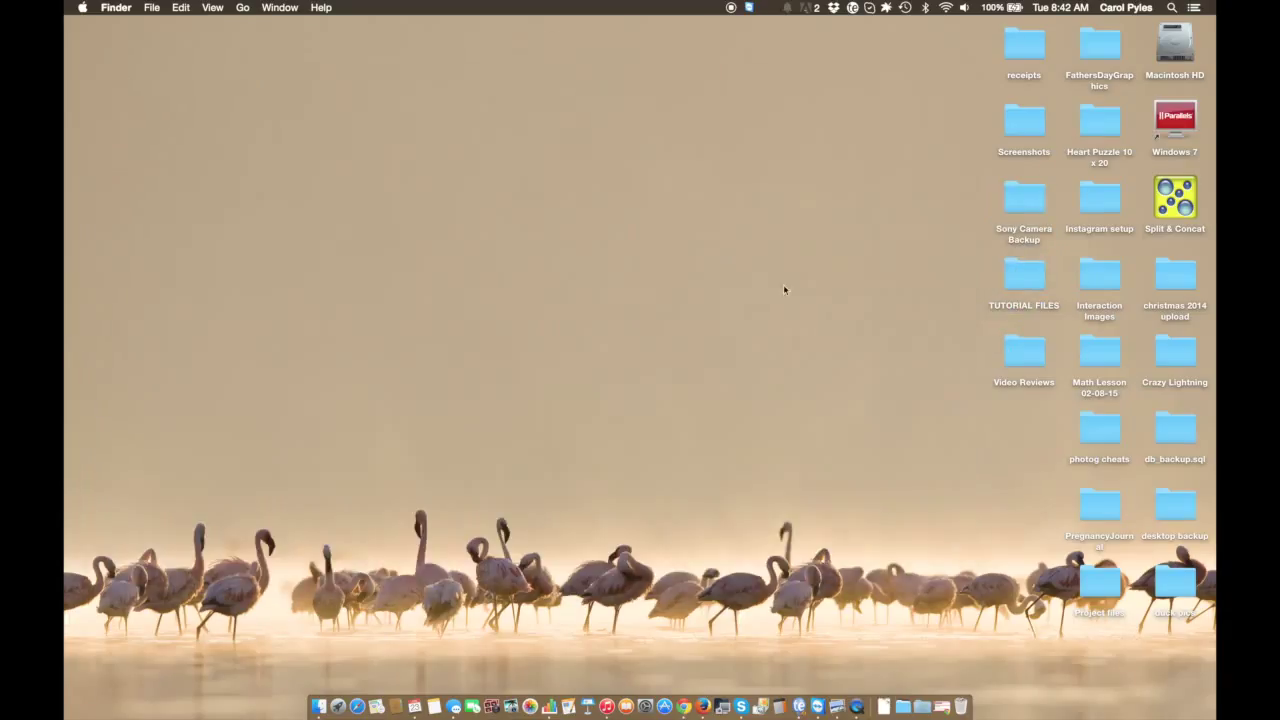
Step: Open TUTORIAL FILES and unzip bisous.zip
{"action": "left_click", "coordinate": [1017, 284]}
{"action": "double_click", "coordinate": [1017, 284]}
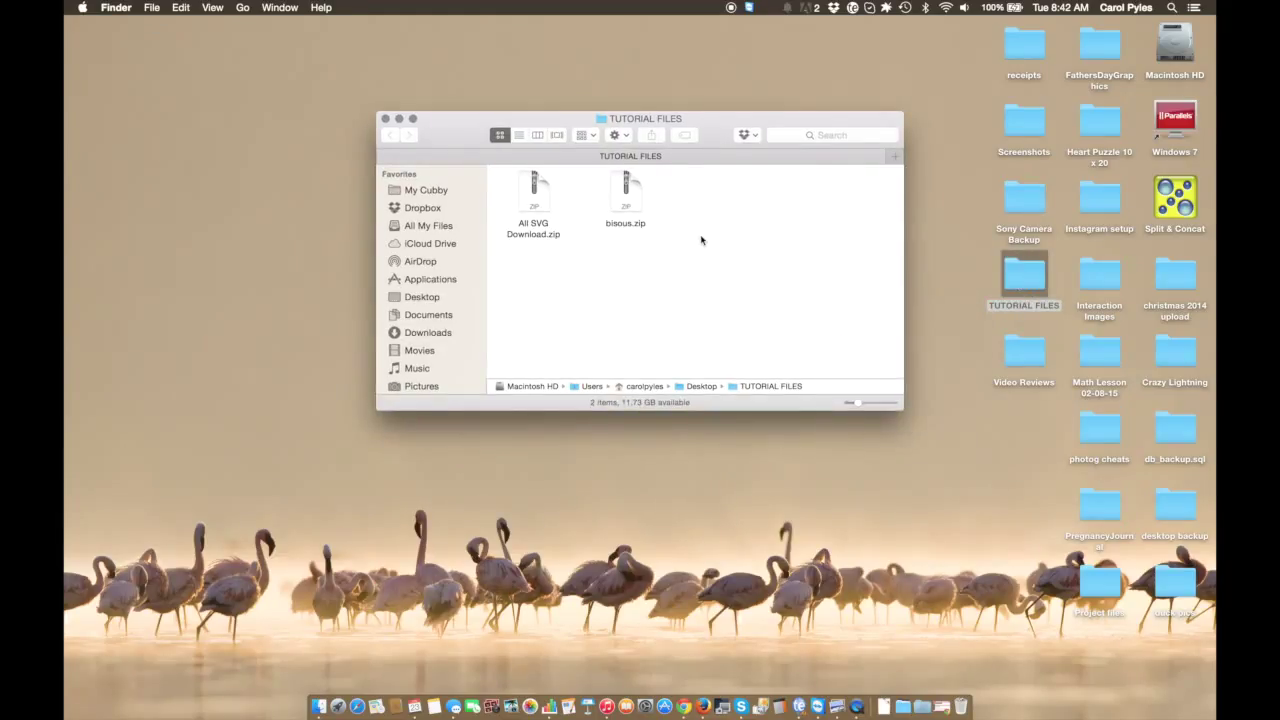
{"action": "left_click", "coordinate": [625, 209]}
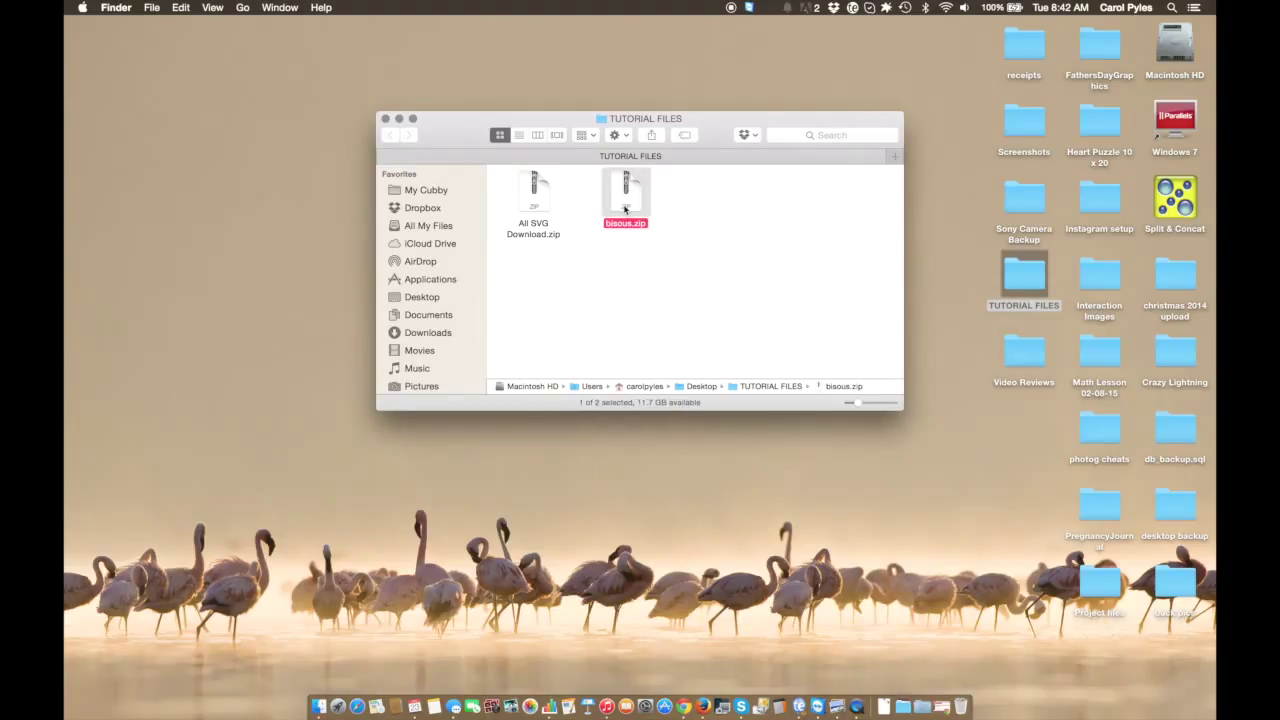
{"action": "double_click", "coordinate": [625, 209]}
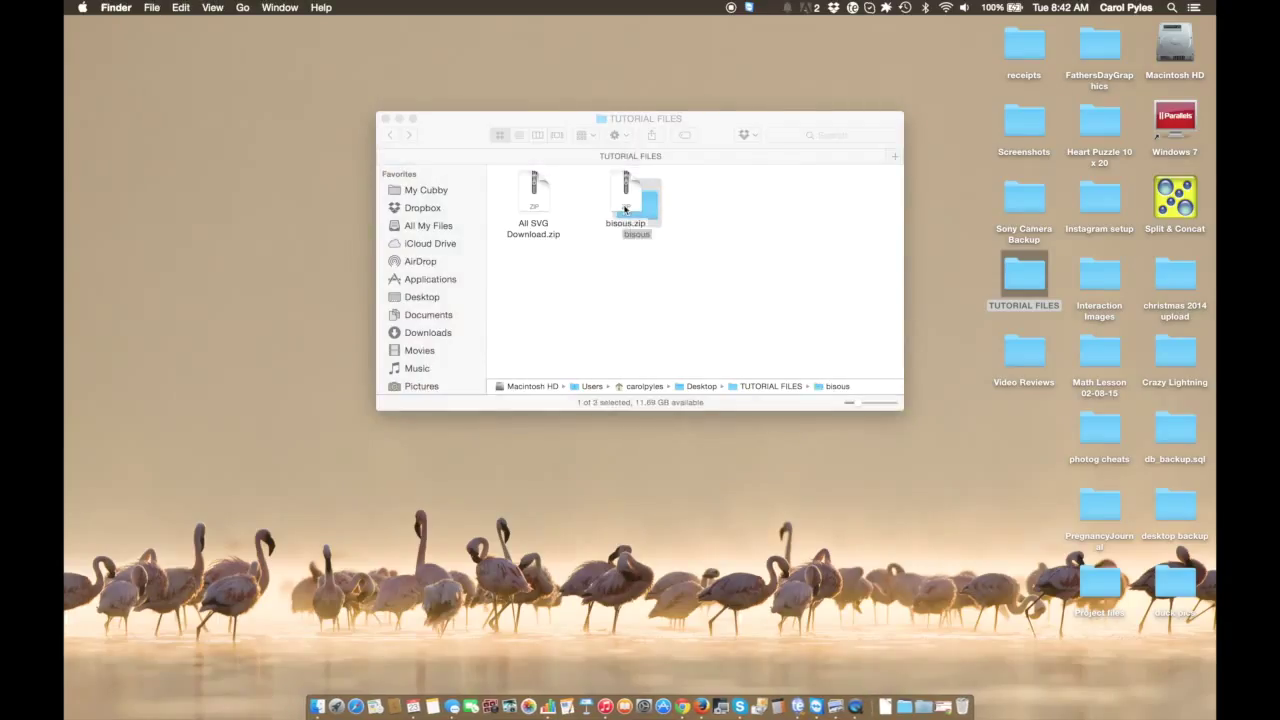
Step: Place the bisous folder beside the zips, open it, and preview Bisousú.ttf in Font Book
{"action": "left_click_drag", "start_coordinate": [655, 205], "coordinate": [727, 191]}
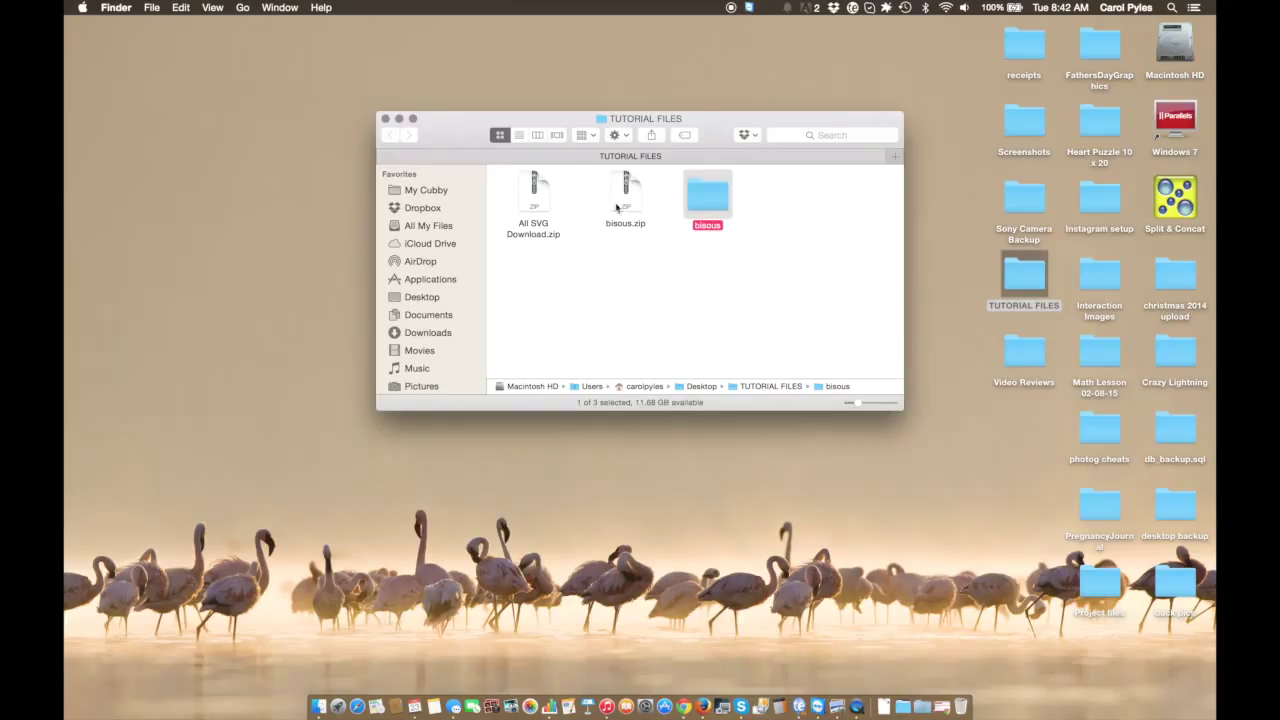
{"action": "double_click", "coordinate": [714, 198]}
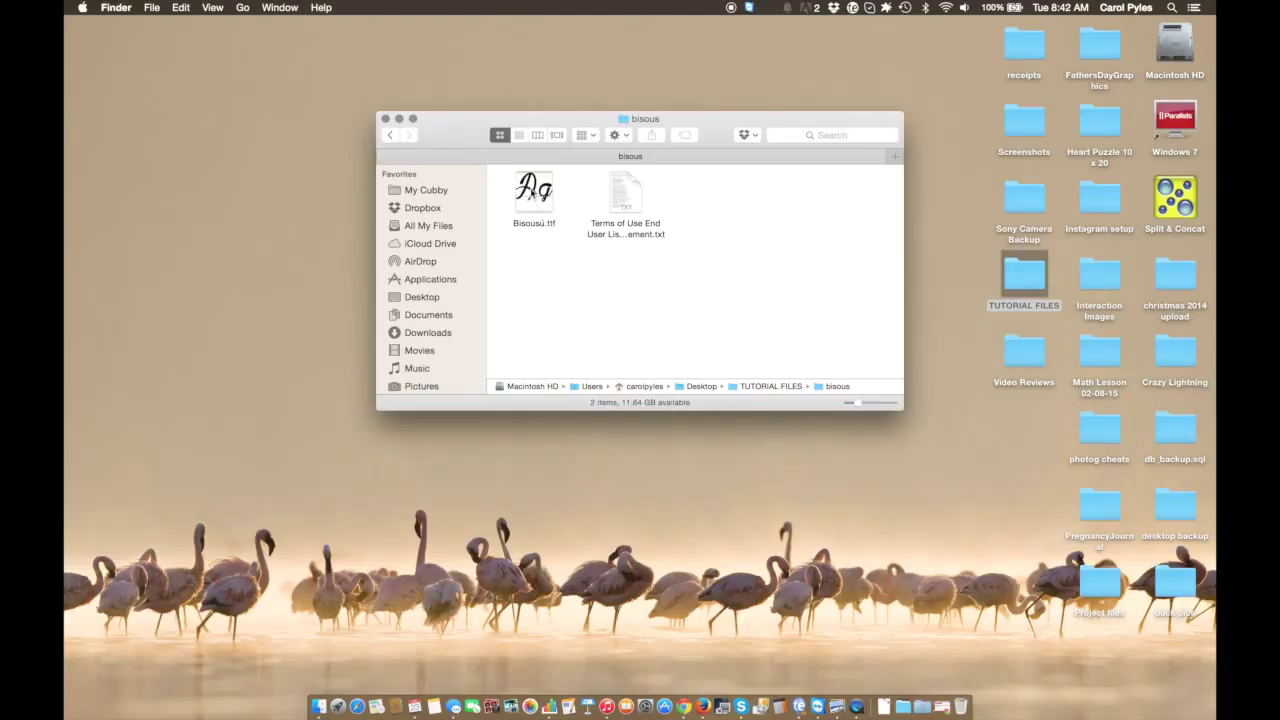
{"action": "double_click", "coordinate": [531, 192]}
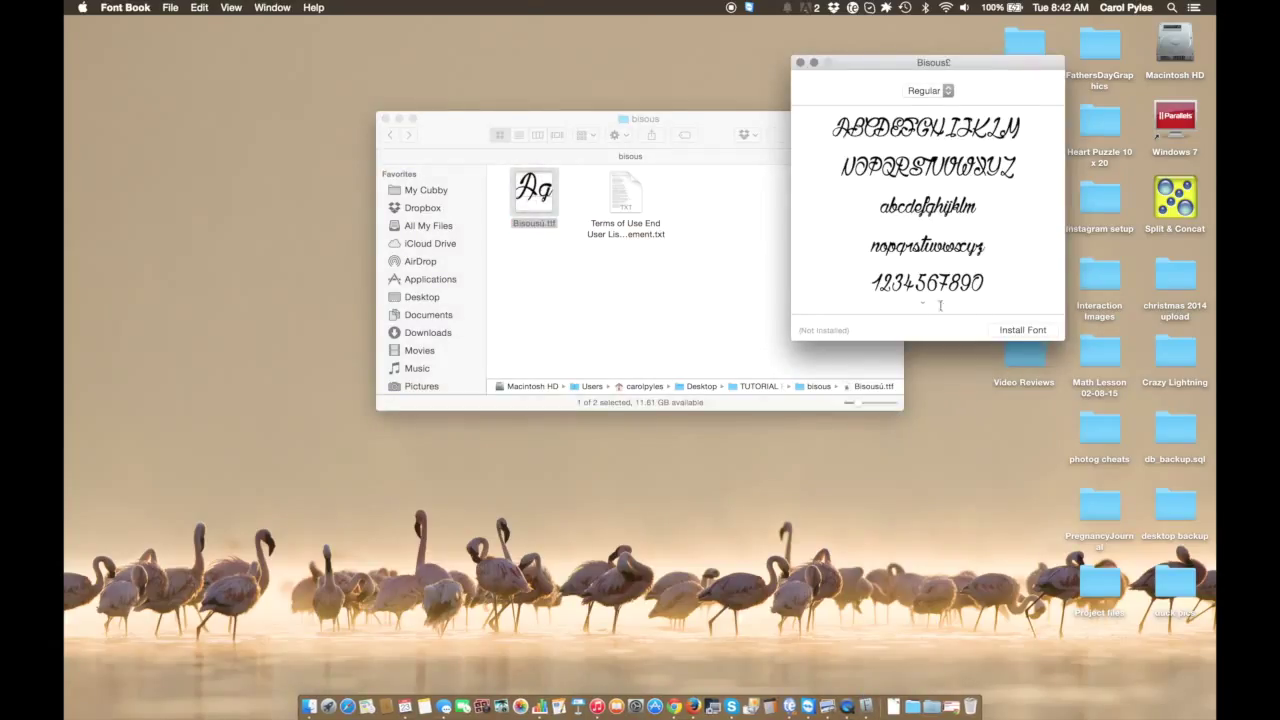
Step: Install the Bisous font from the Font Book preview and close Font Book
{"action": "left_click", "coordinate": [1007, 334]}
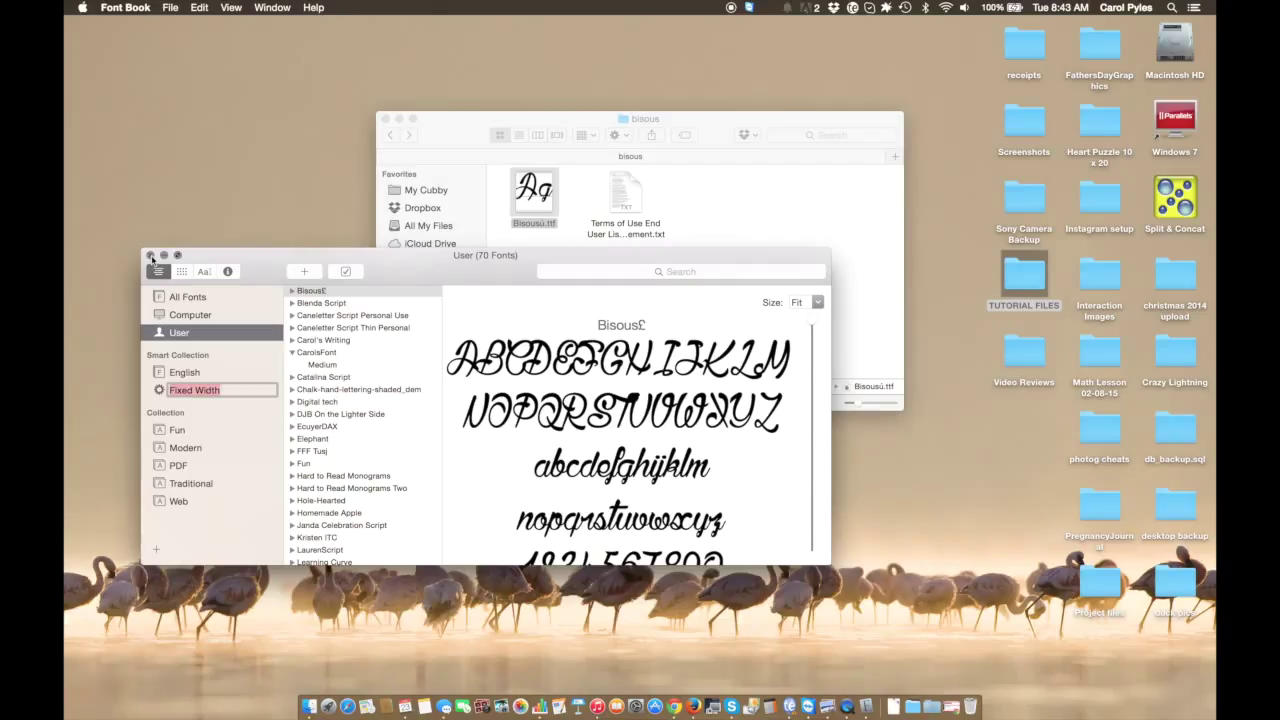
{"action": "left_click", "coordinate": [150, 256]}
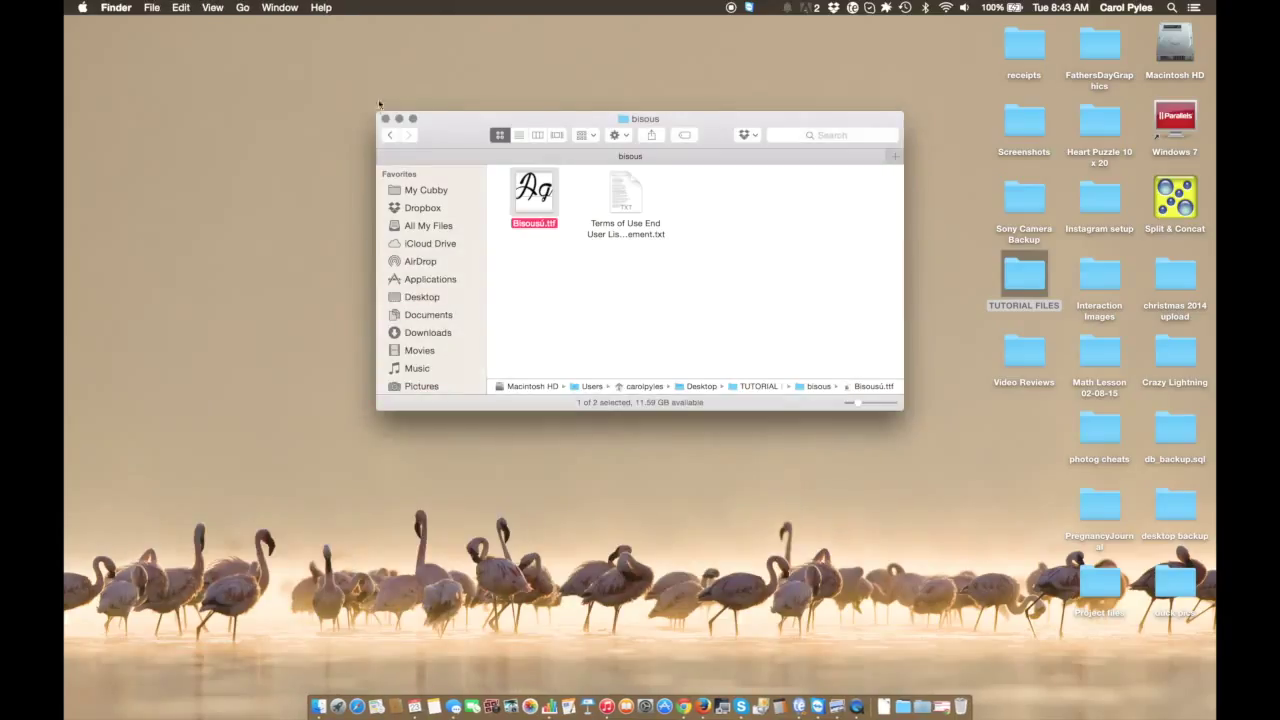
Step: Go back to TUTORIAL FILES and unzip All SVG Download.zip
{"action": "left_click", "coordinate": [389, 136]}
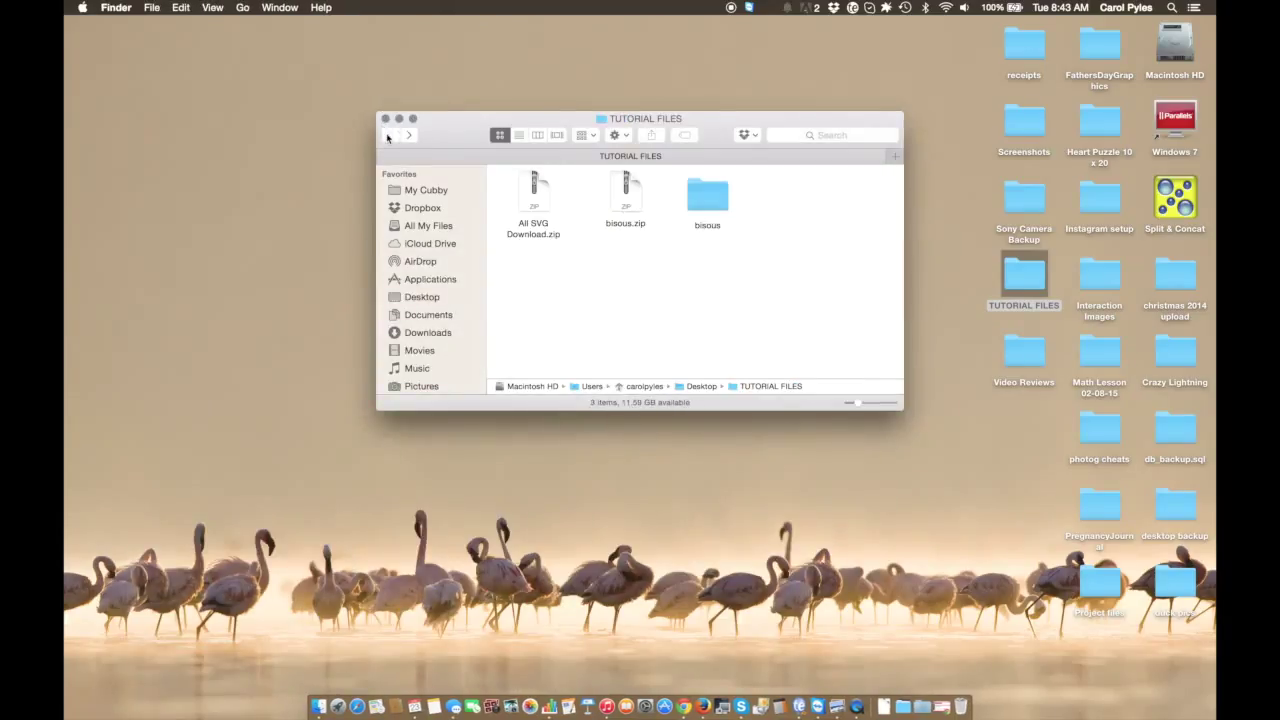
{"action": "left_click", "coordinate": [532, 198]}
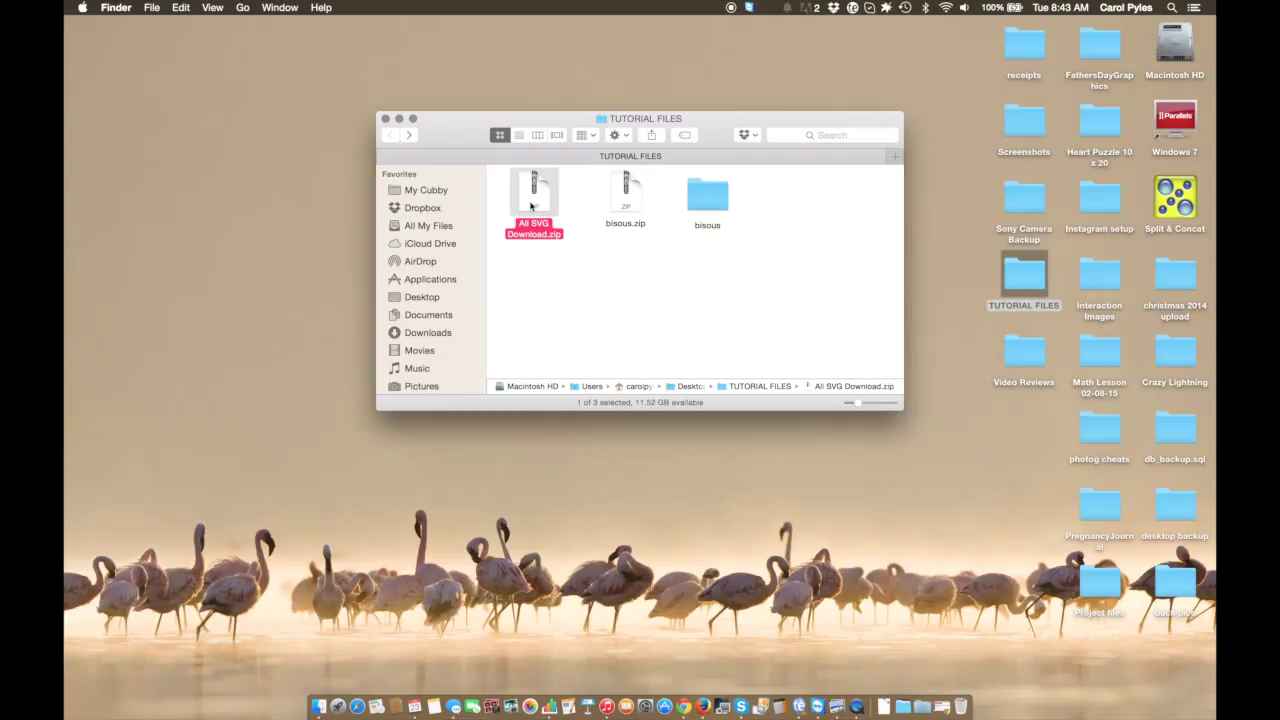
{"action": "double_click", "coordinate": [531, 205]}
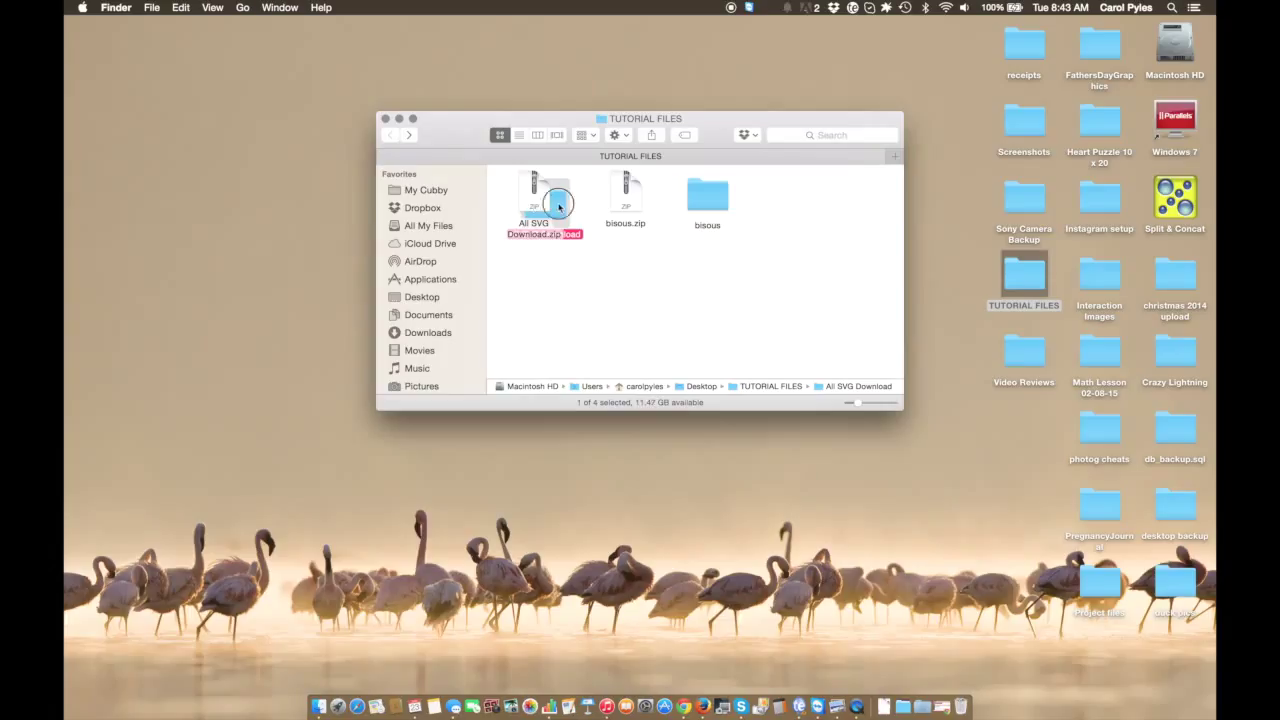
Step: Open the extracted All SVG Download folder and select CupcakeWrappers
{"action": "left_click_drag", "start_coordinate": [557, 203], "coordinate": [637, 273]}
{"action": "double_click", "coordinate": [637, 273]}
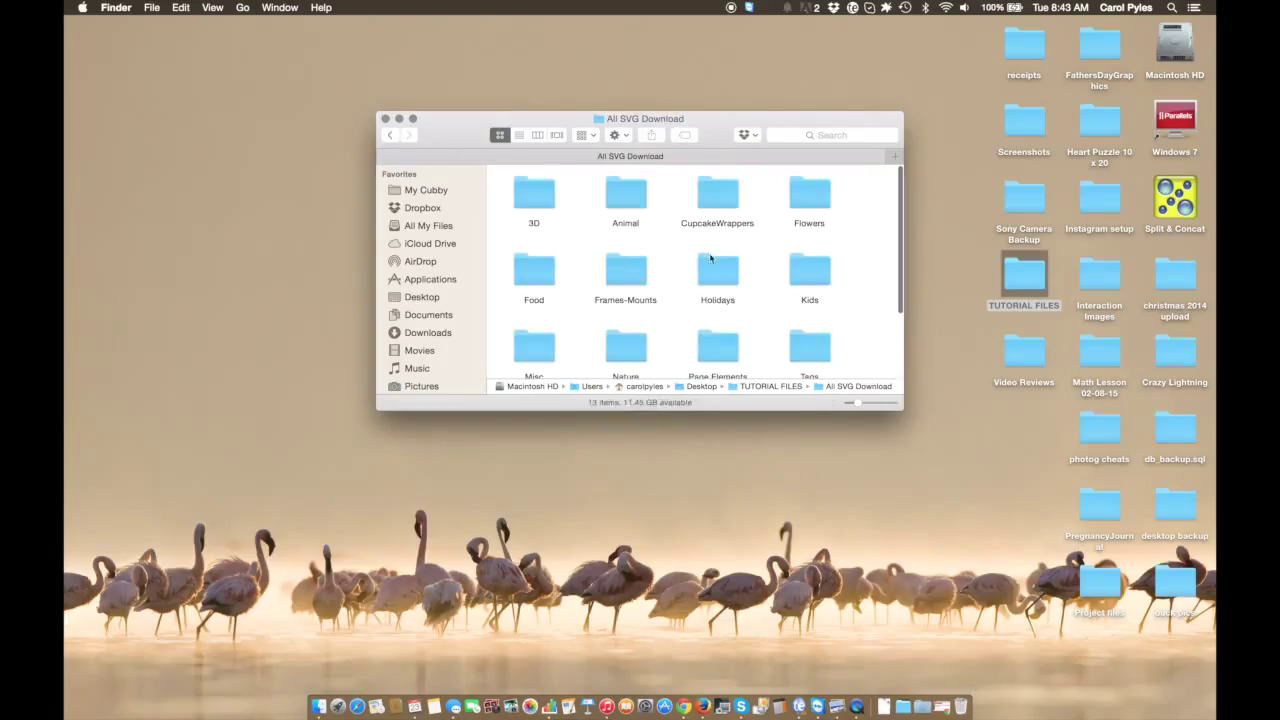
{"action": "scroll", "coordinate": [719, 252], "scroll_direction": "down", "scroll_amount": 3}
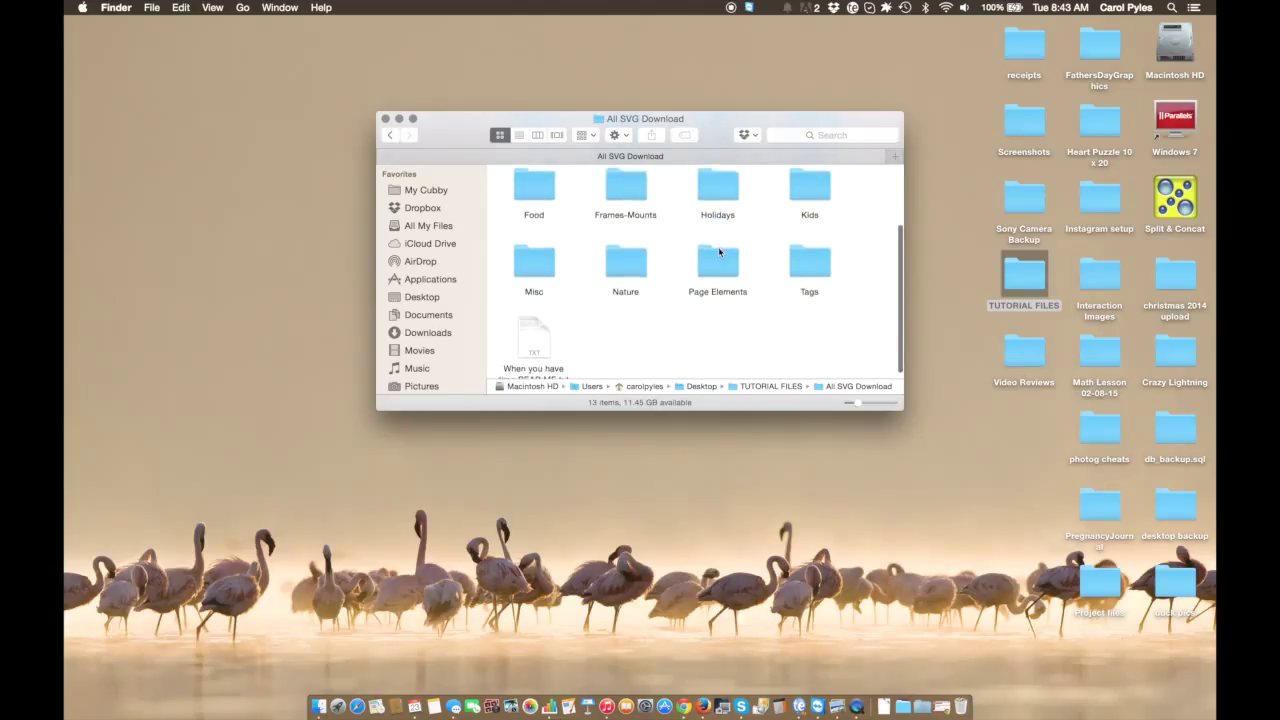
{"action": "scroll", "coordinate": [719, 252], "scroll_direction": "up", "scroll_amount": 3}
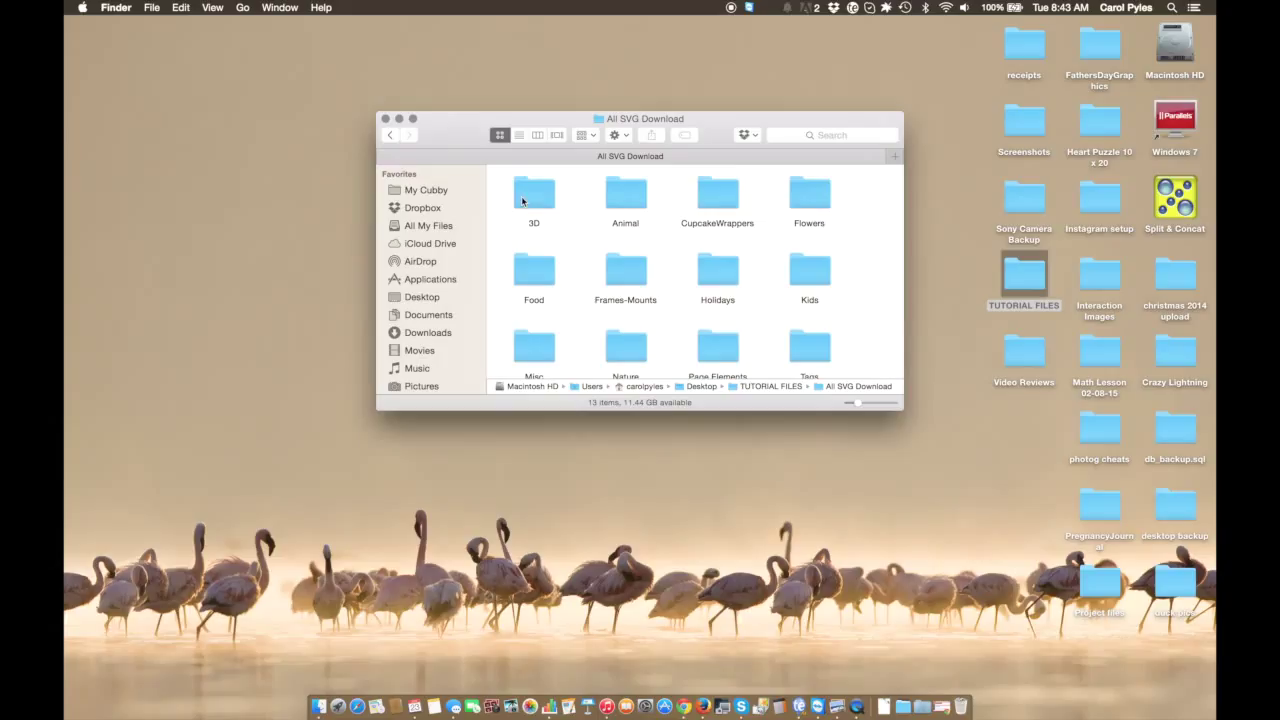
{"action": "left_click", "coordinate": [719, 197]}
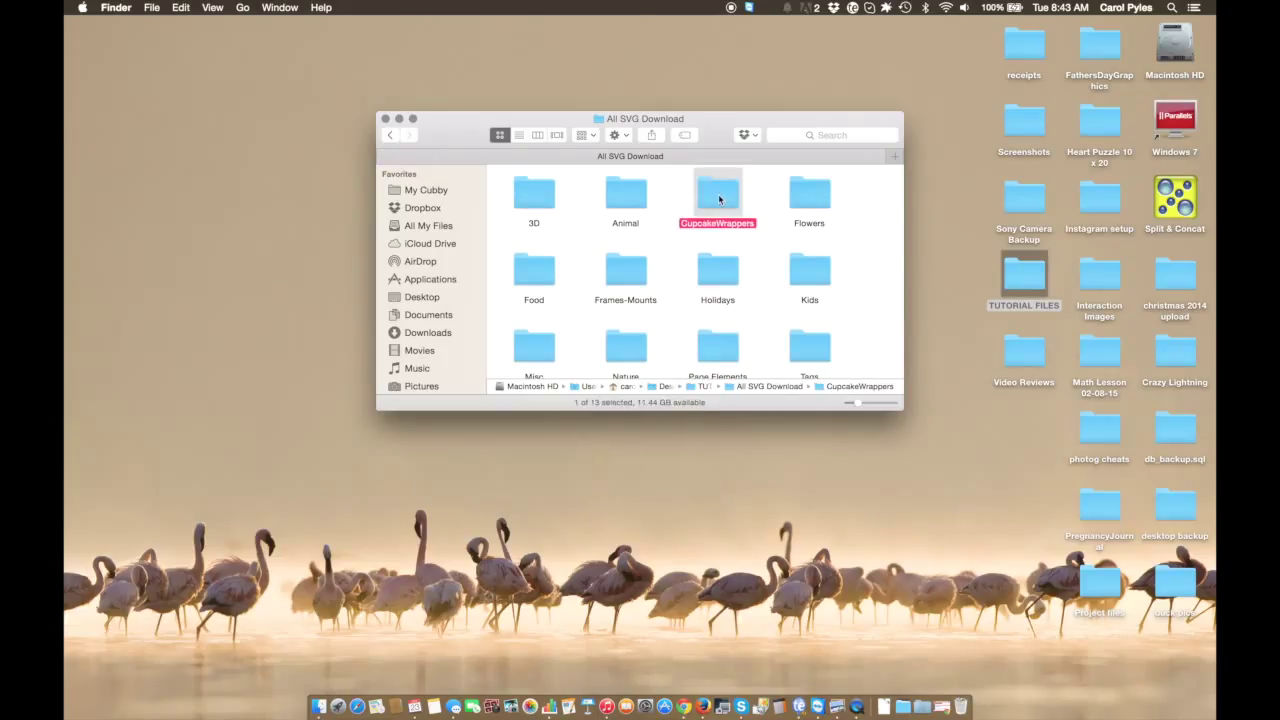
Step: Browse the CupcakeWrappers files, close the All SVG Download window, and bring Chrome forward
{"action": "double_click", "coordinate": [718, 197]}
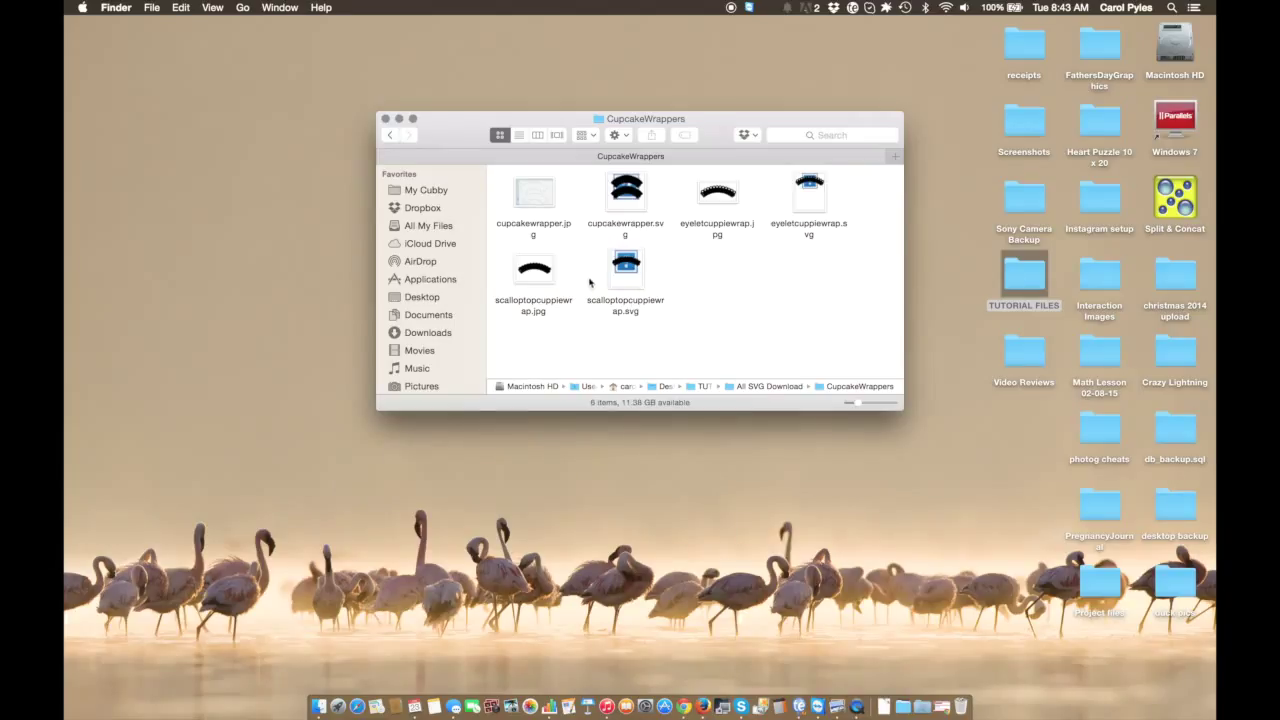
{"action": "left_click", "coordinate": [388, 136]}
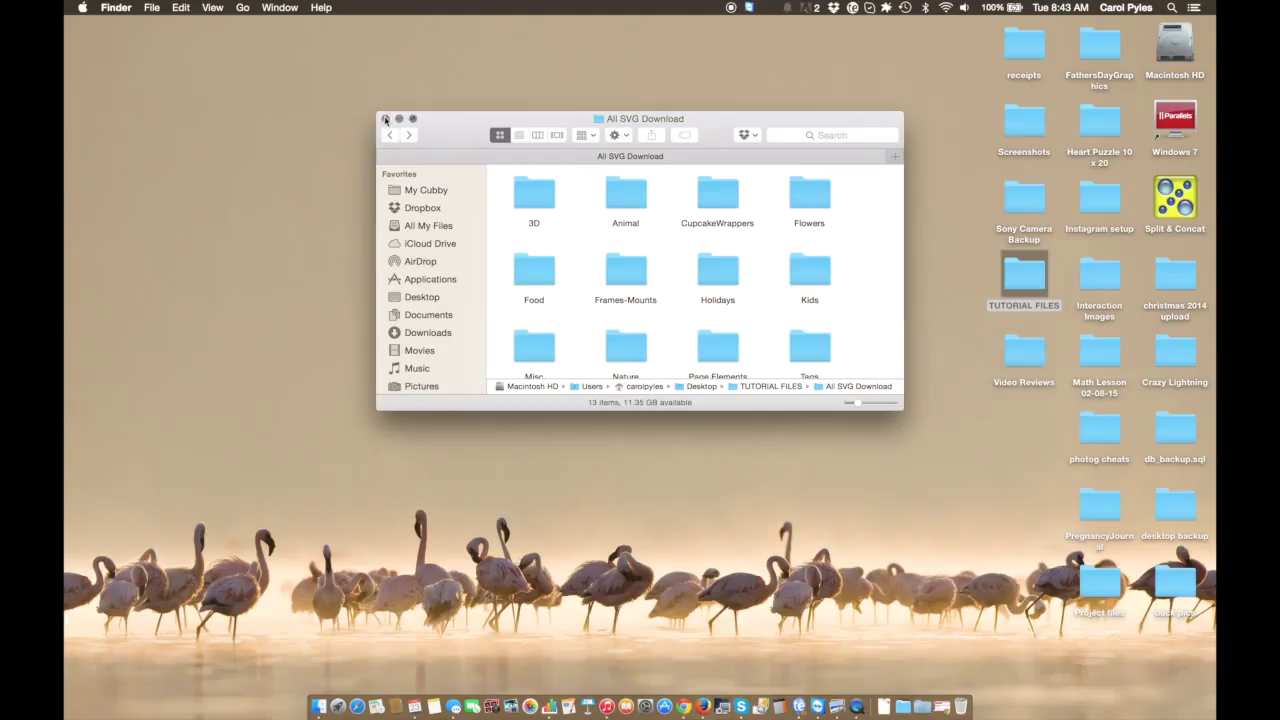
{"action": "left_click", "coordinate": [385, 119]}
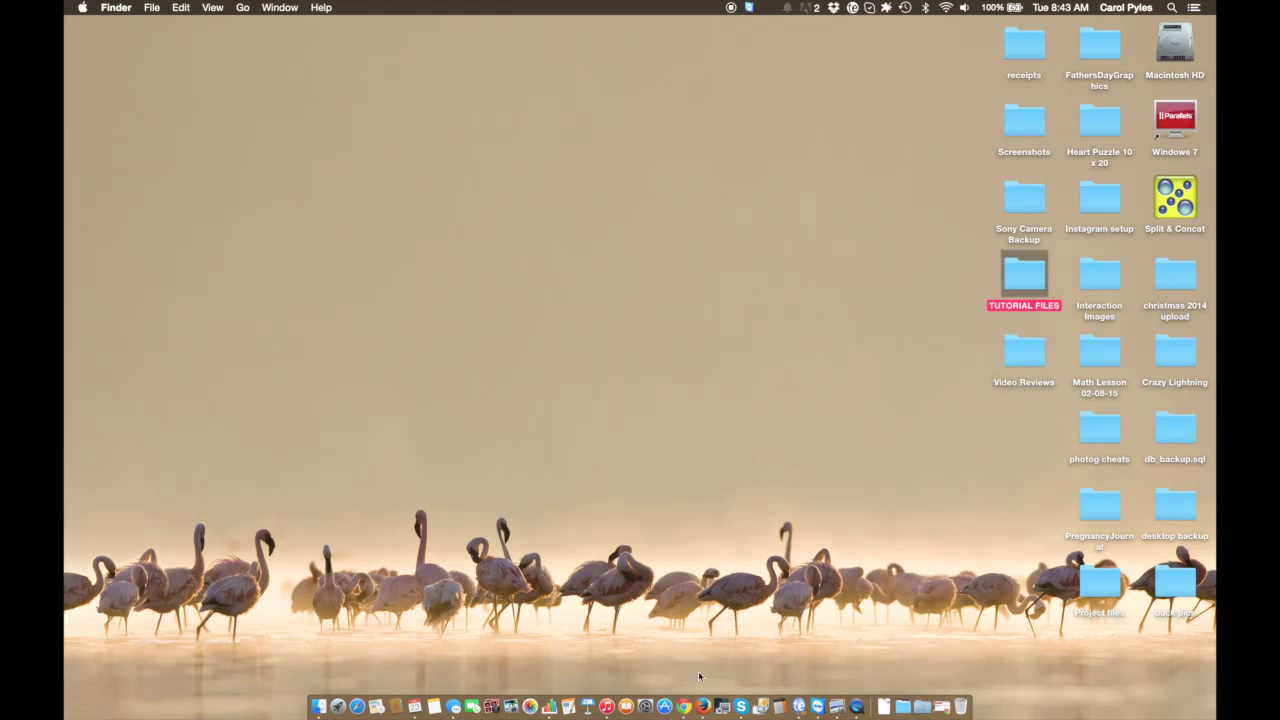
{"action": "left_click", "coordinate": [678, 712]}
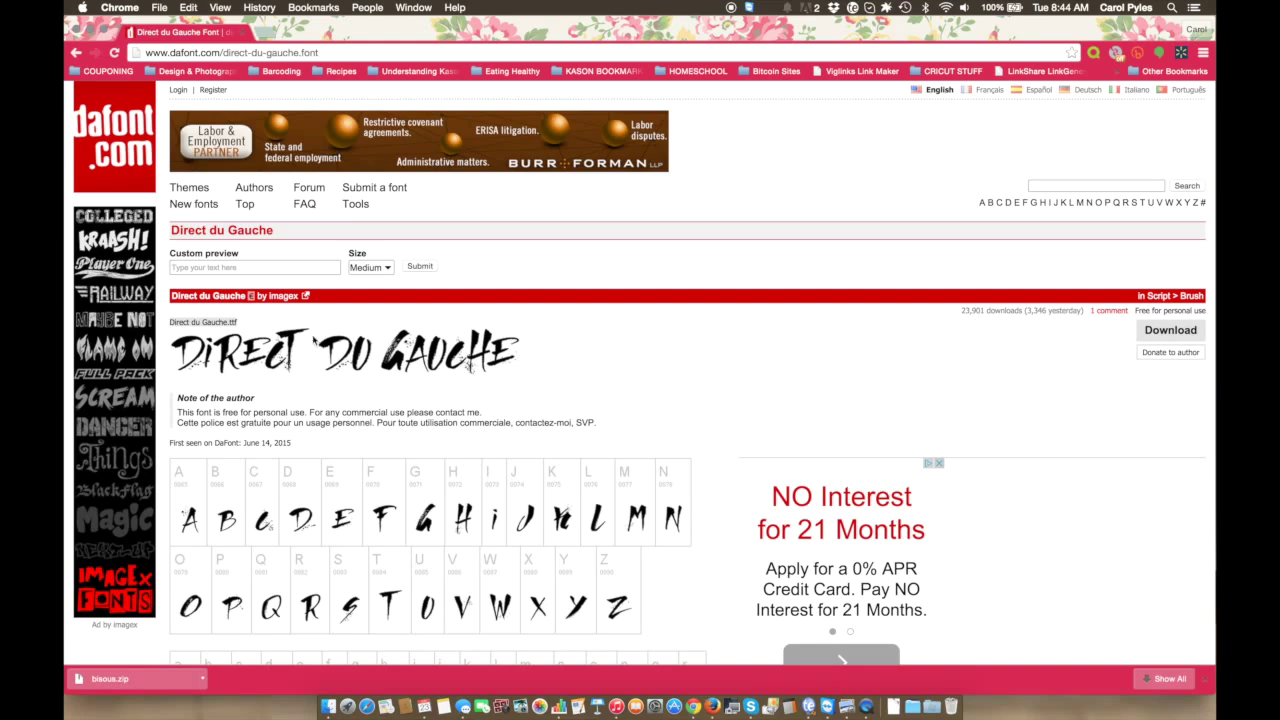
Step: Capture a region screenshot of the Direct du Gauche font sample in Chrome
{"action": "right_click", "coordinate": [337, 342]}
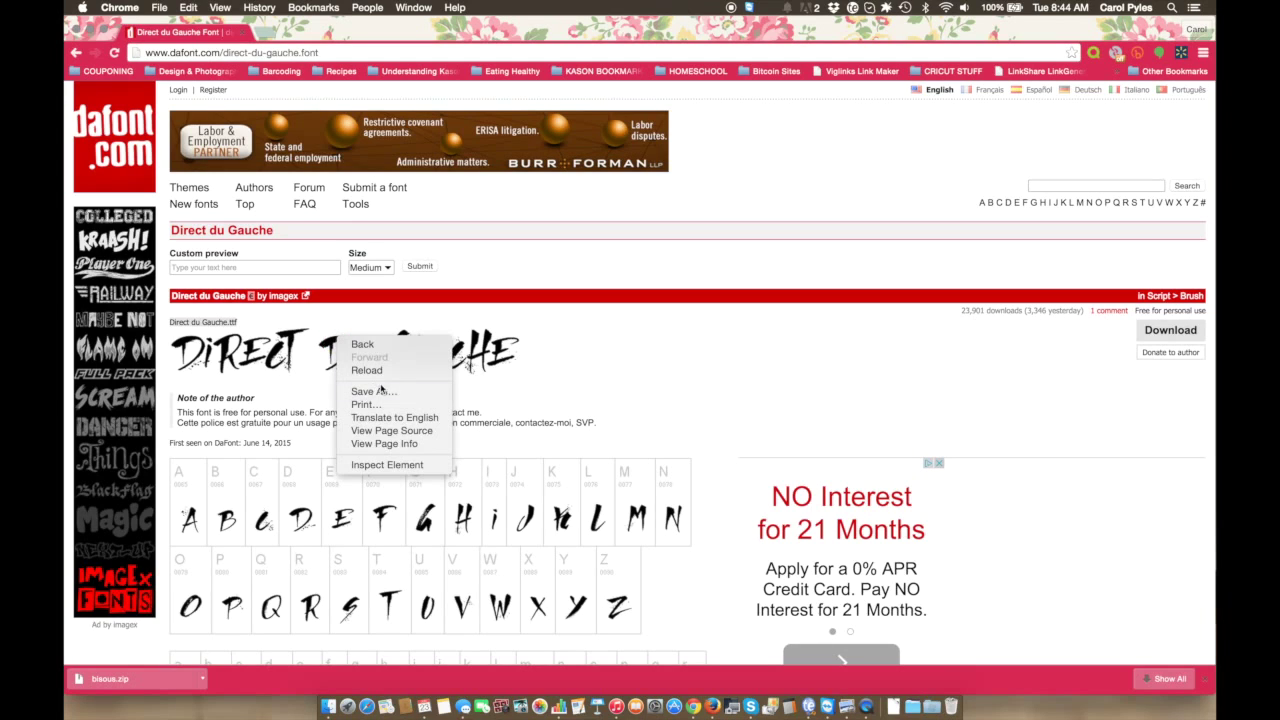
{"action": "left_click", "coordinate": [601, 385]}
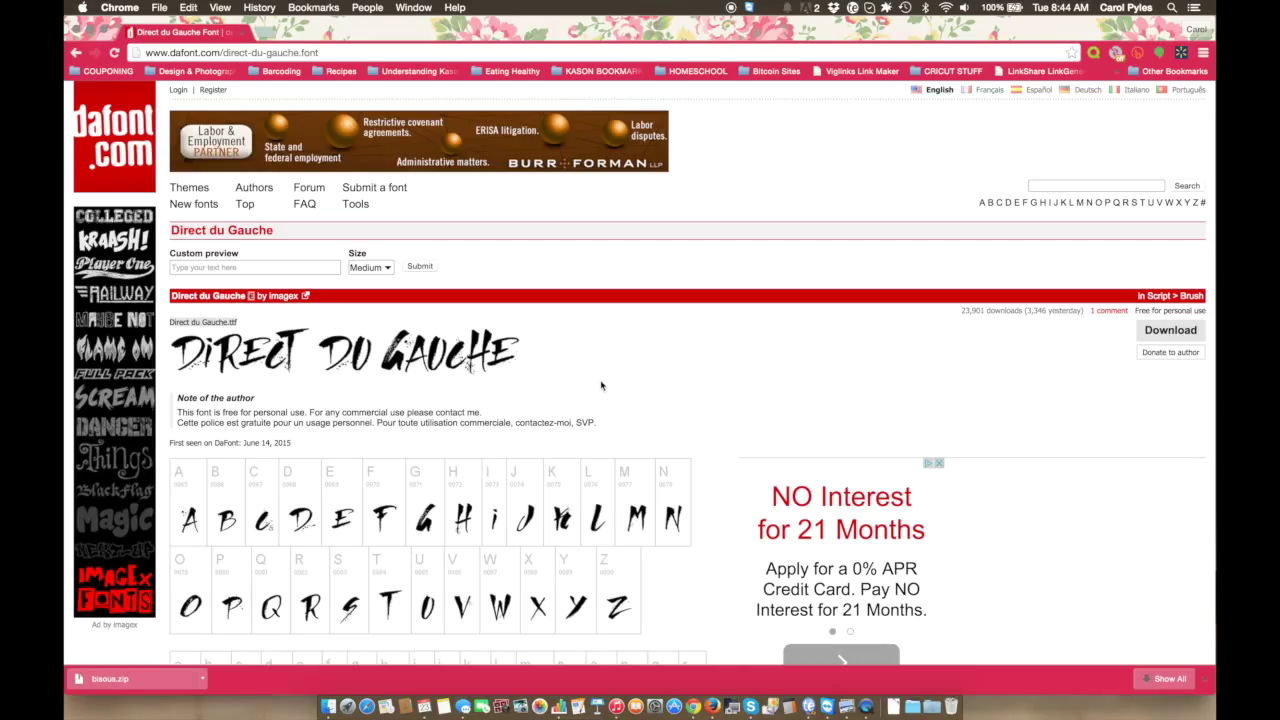
{"action": "key", "text": "super+shift+4"}
{"action": "left_click_drag", "start_coordinate": [527, 388], "coordinate": [164, 312]}
Step: Minimize Chrome, open the new Screen Shot from the desktop in Preview, then close it
{"action": "left_click", "coordinate": [90, 32]}
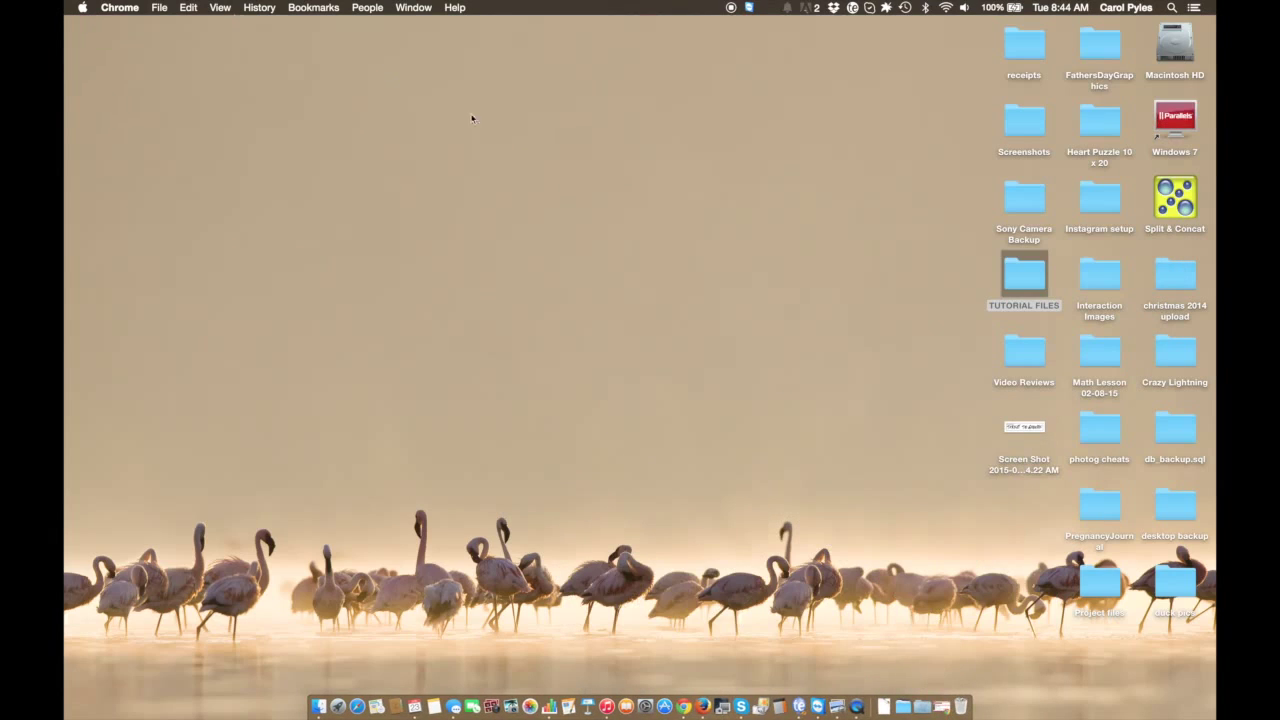
{"action": "left_click", "coordinate": [1033, 432]}
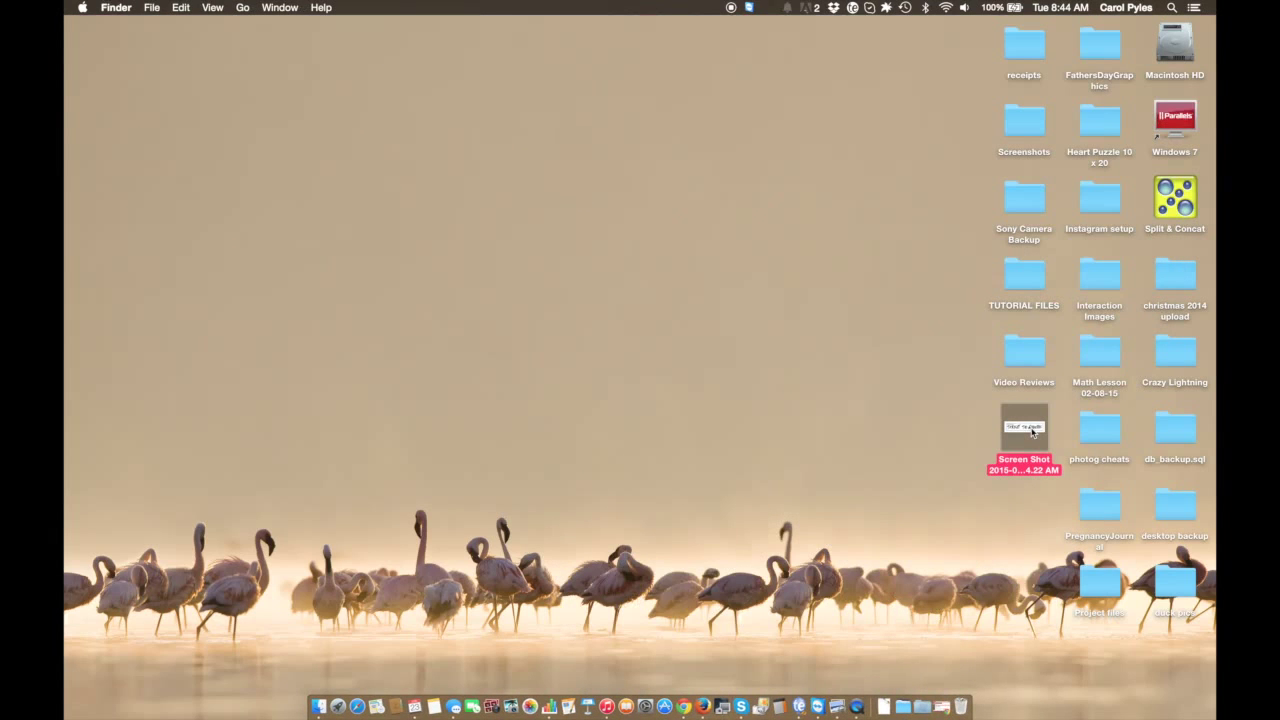
{"action": "double_click", "coordinate": [1033, 432]}
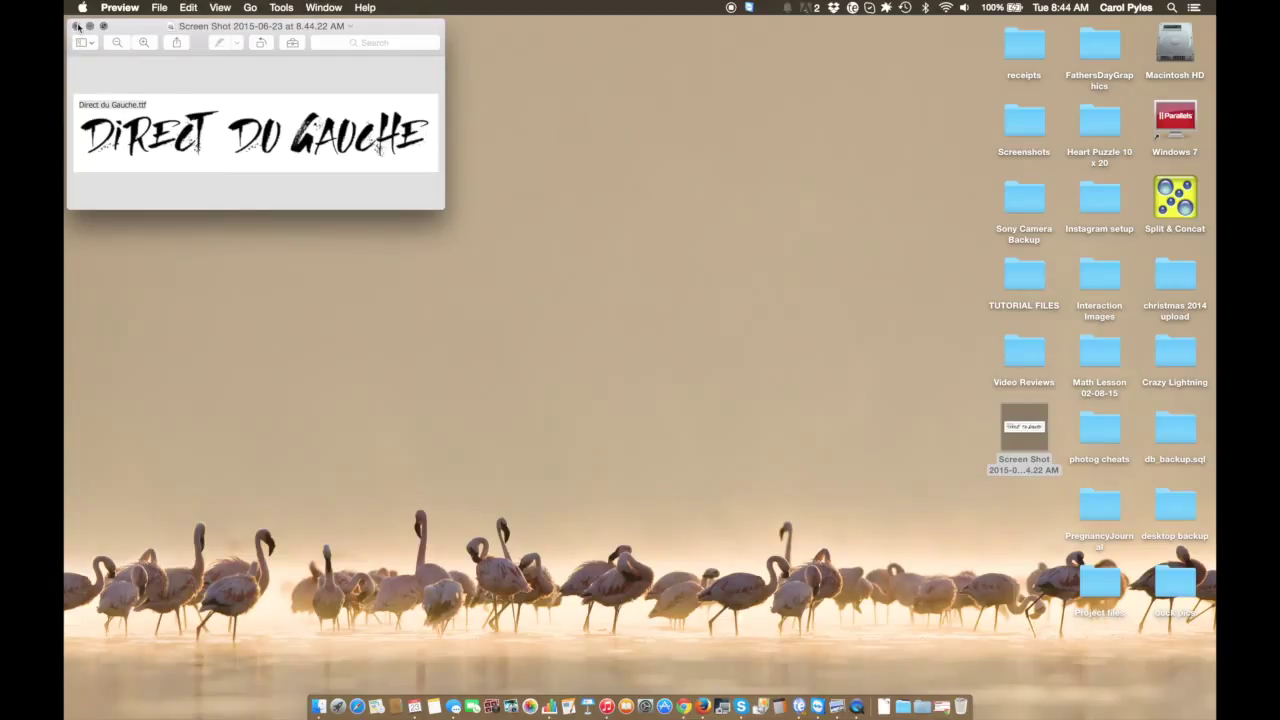
{"action": "left_click", "coordinate": [77, 26]}
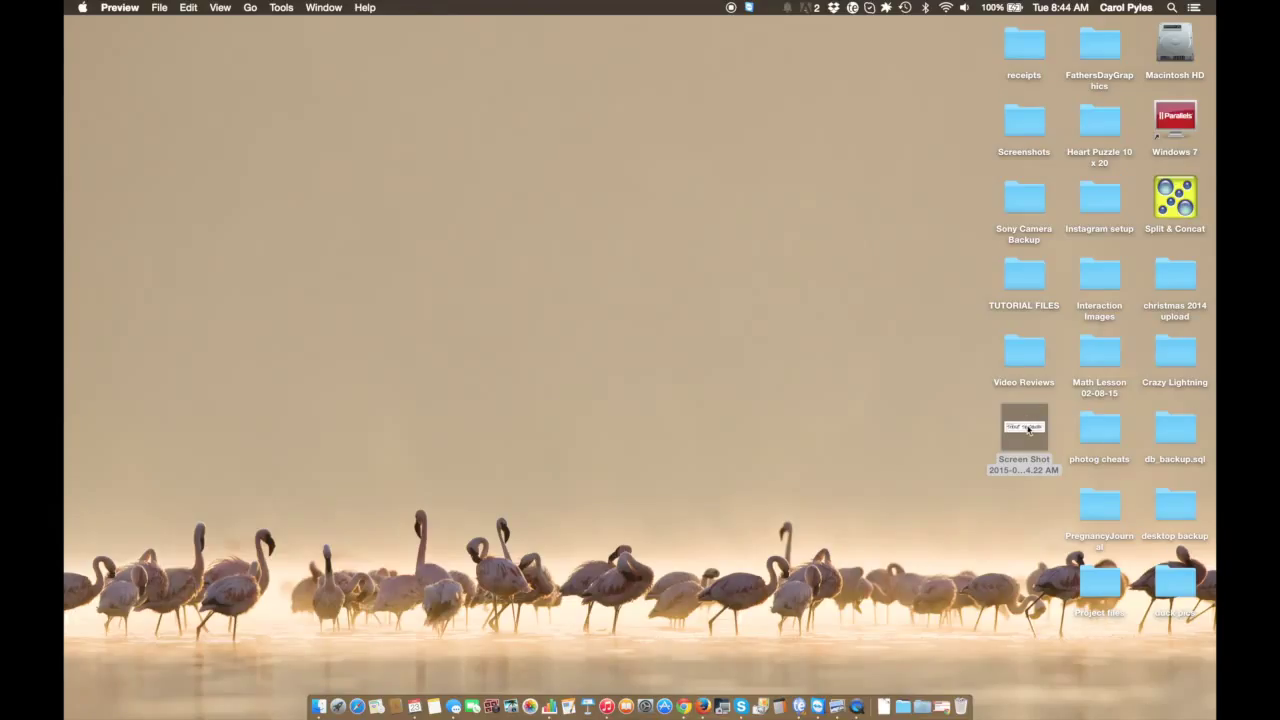
Step: Move the font-sample Screen Shot file from the desktop to the Trash
{"action": "right_click", "coordinate": [1027, 429]}
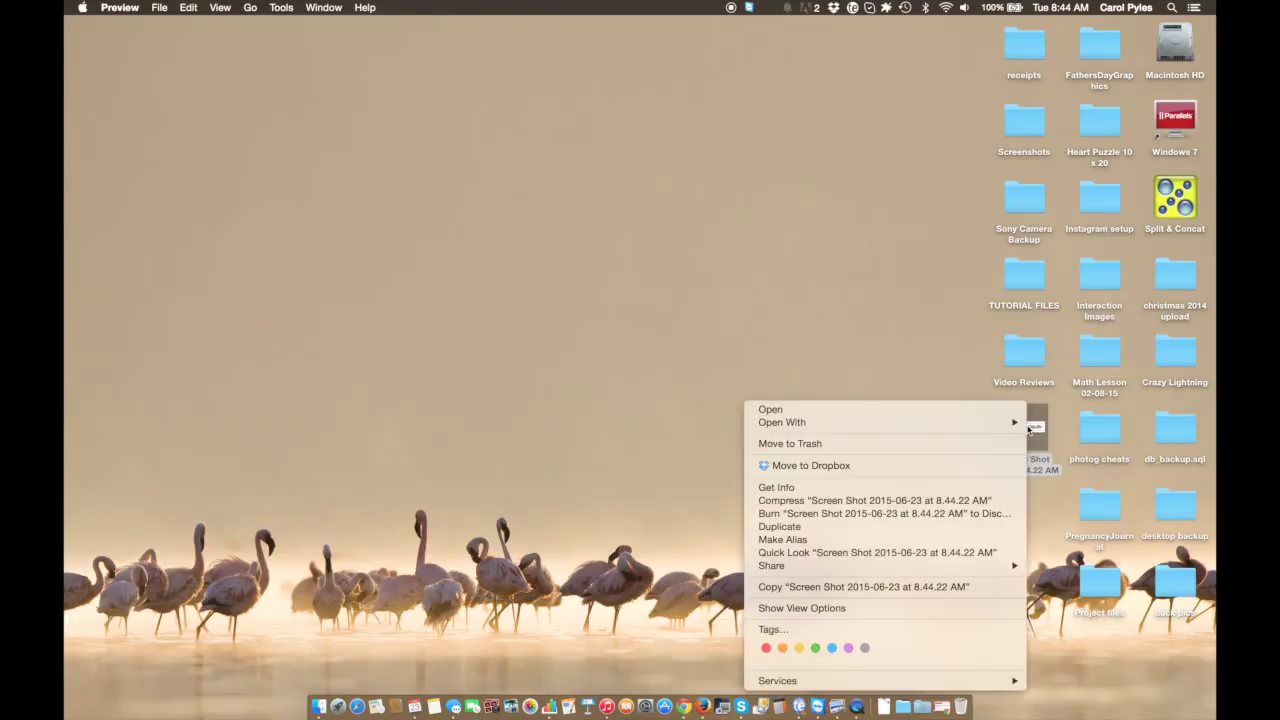
{"action": "left_click", "coordinate": [884, 446]}
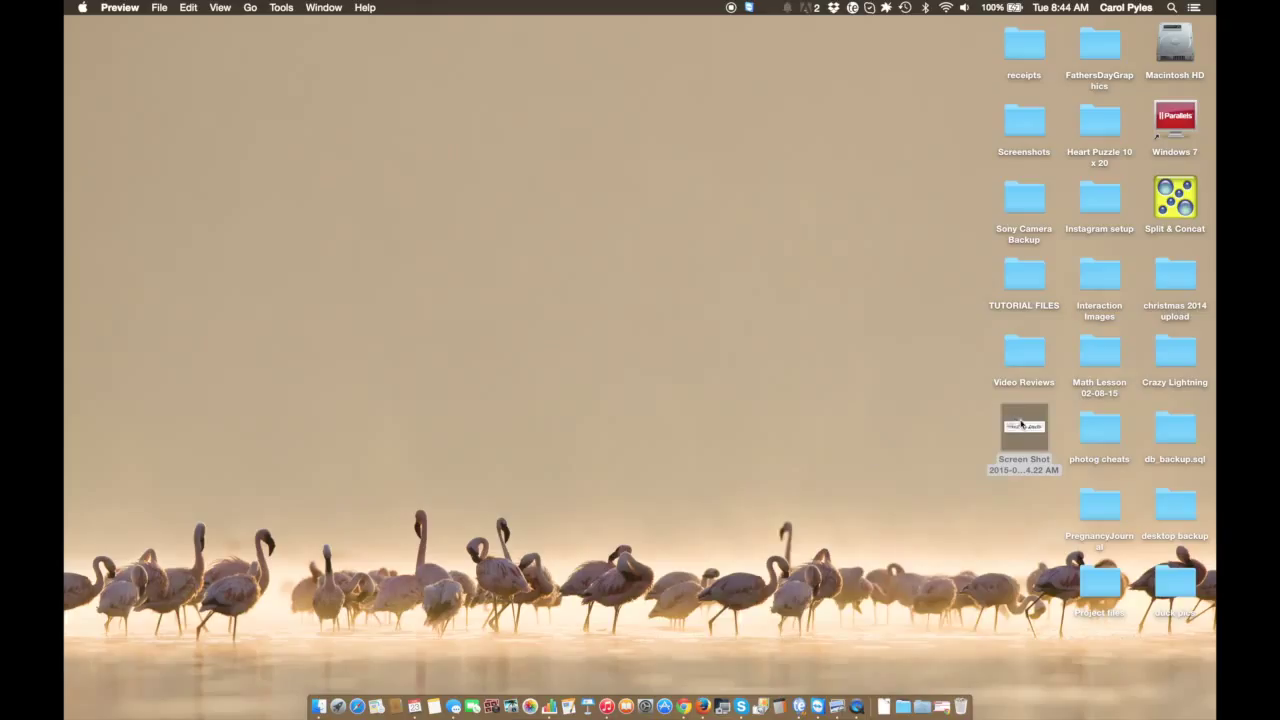
{"action": "right_click", "coordinate": [1022, 428]}
{"action": "left_click", "coordinate": [851, 443]}
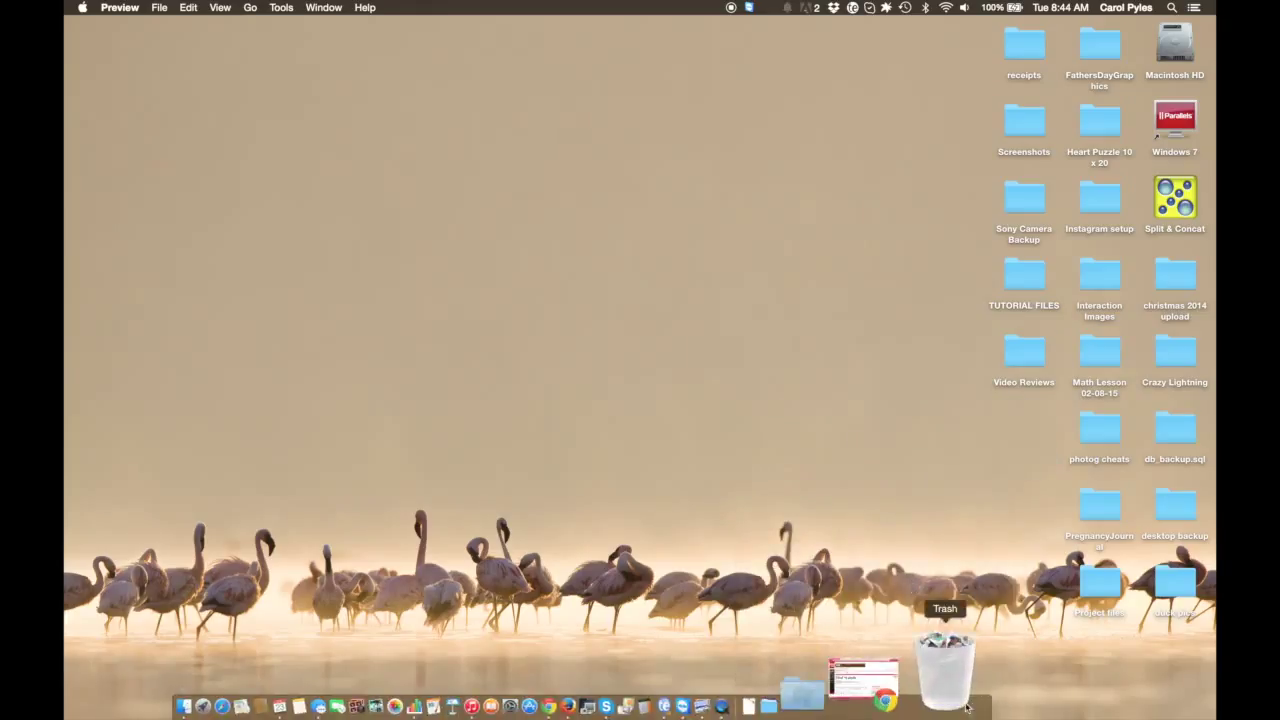
Step: Empty the Trash from the Dock and confirm permanent erasure
{"action": "right_click", "coordinate": [963, 647]}
{"action": "left_click", "coordinate": [968, 600]}
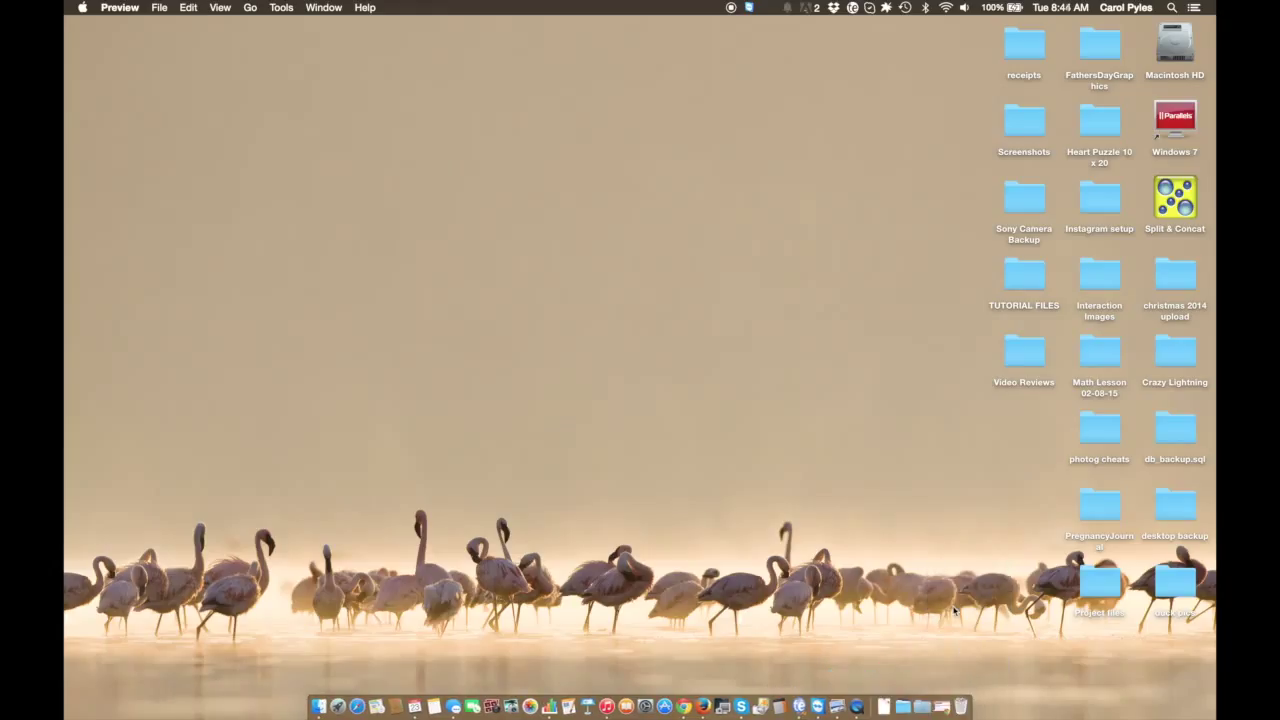
{"action": "right_click", "coordinate": [975, 645]}
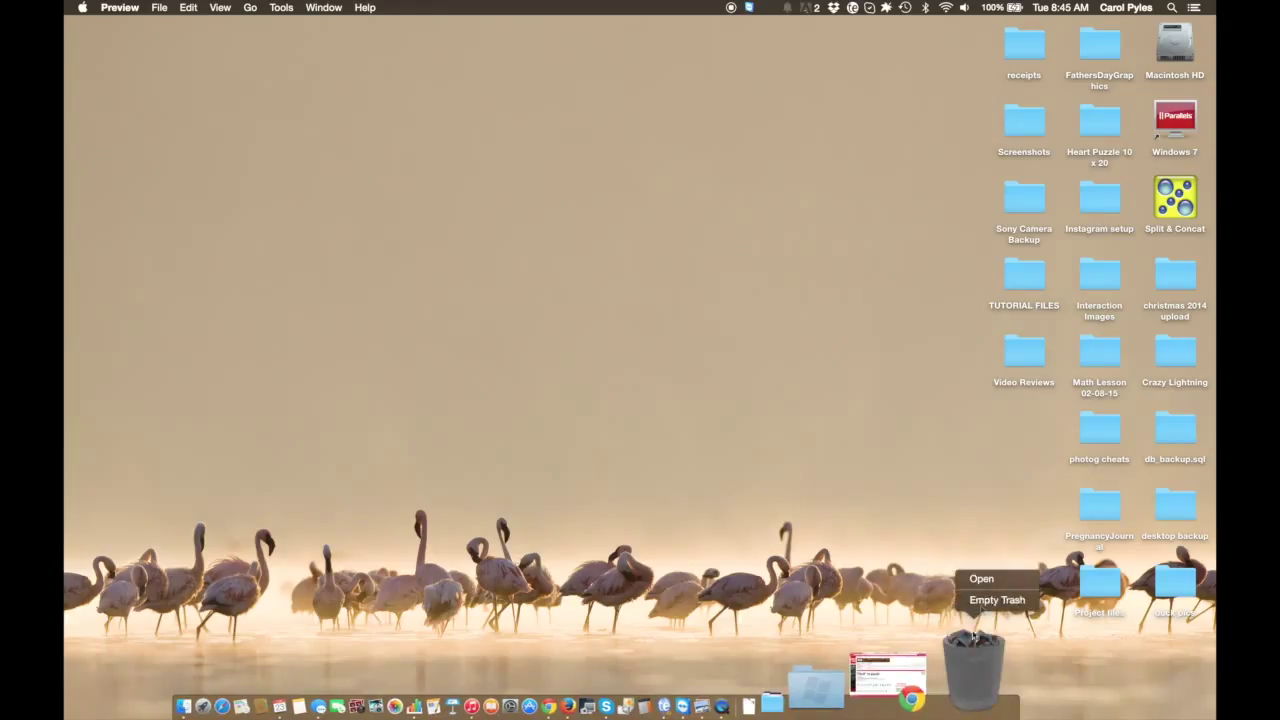
{"action": "left_click", "coordinate": [987, 601]}
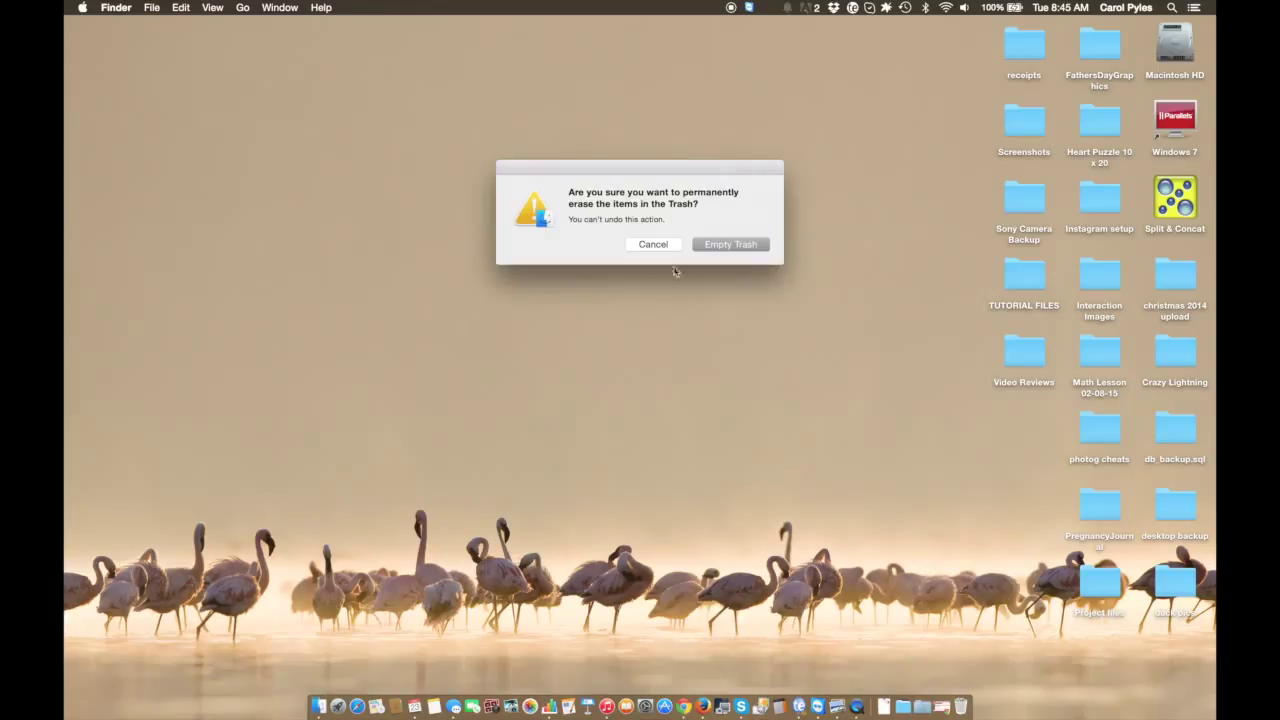
{"action": "left_click", "coordinate": [711, 246]}
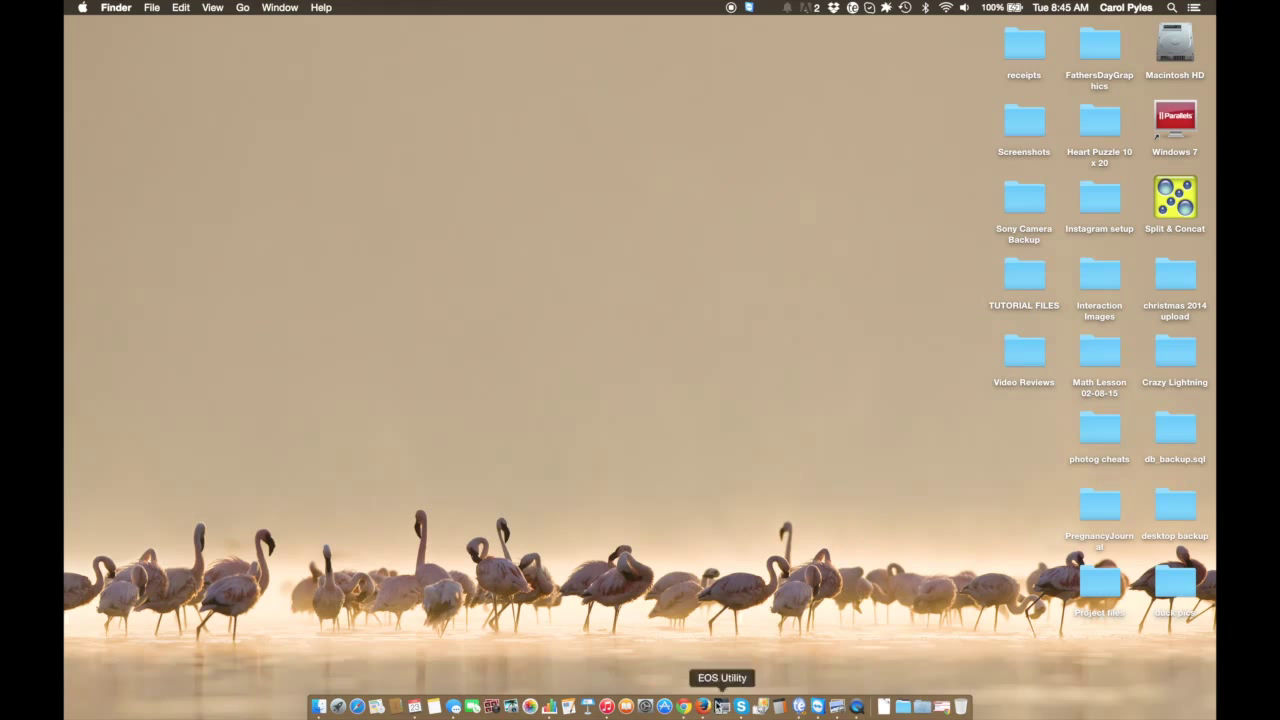
{"action": "left_click", "coordinate": [686, 700]}
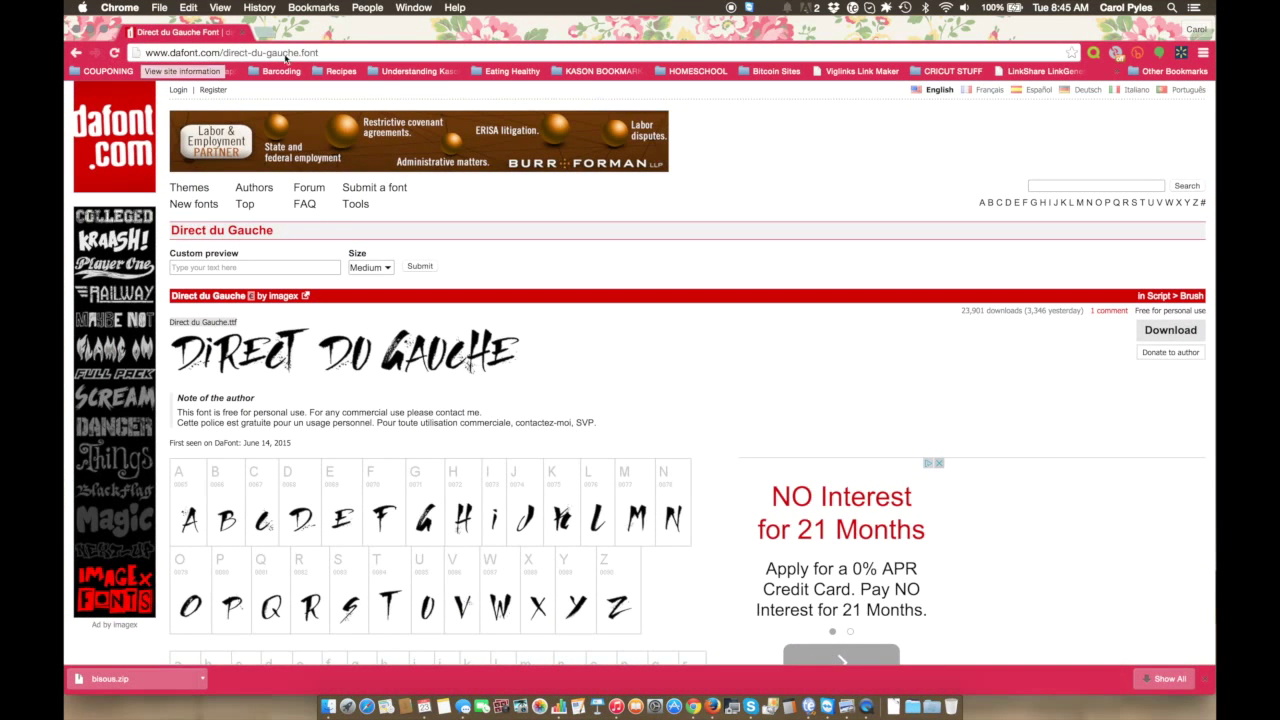
{"action": "left_click", "coordinate": [341, 54]}
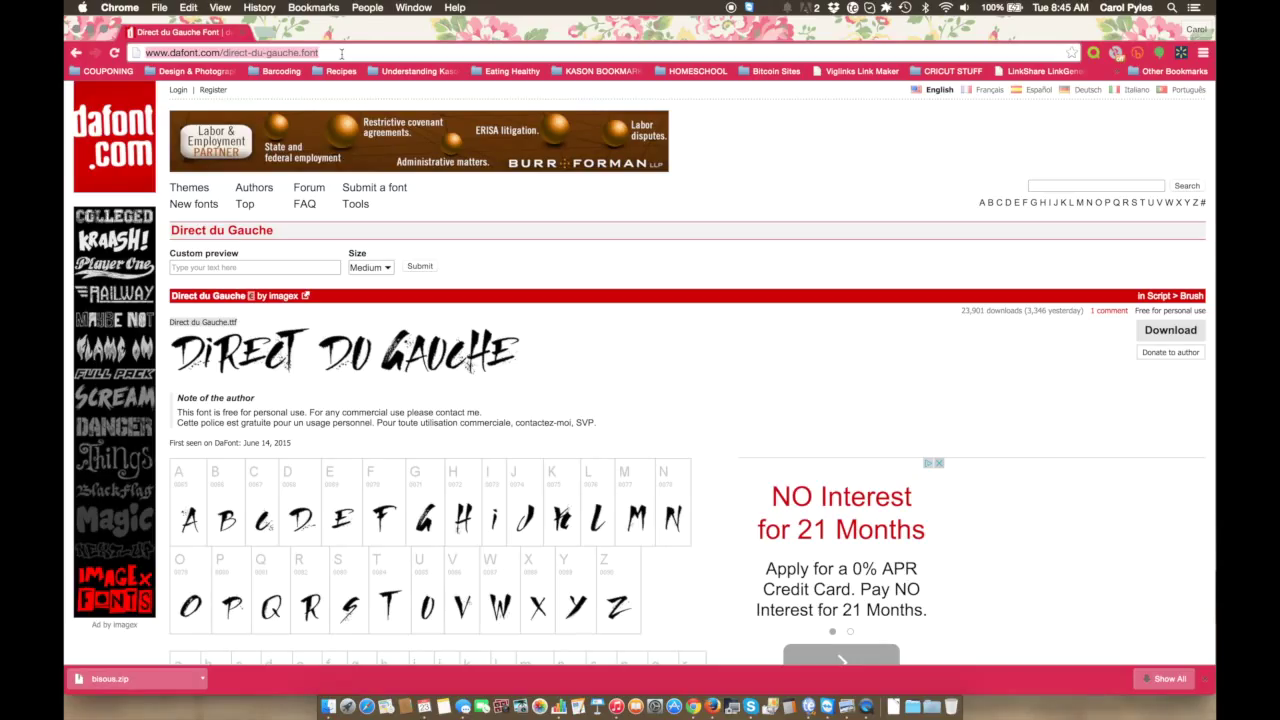
{"action": "left_click", "coordinate": [341, 54]}
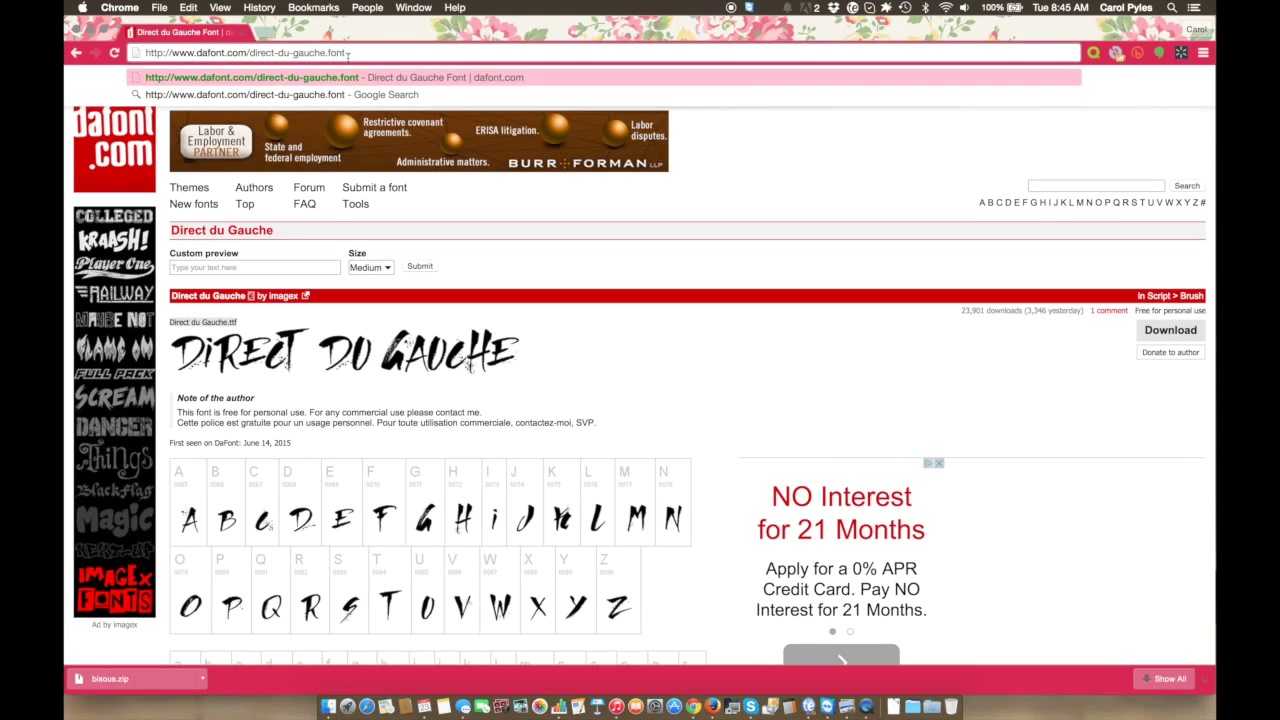
{"action": "left_click_drag", "start_coordinate": [348, 56], "coordinate": [136, 35]}
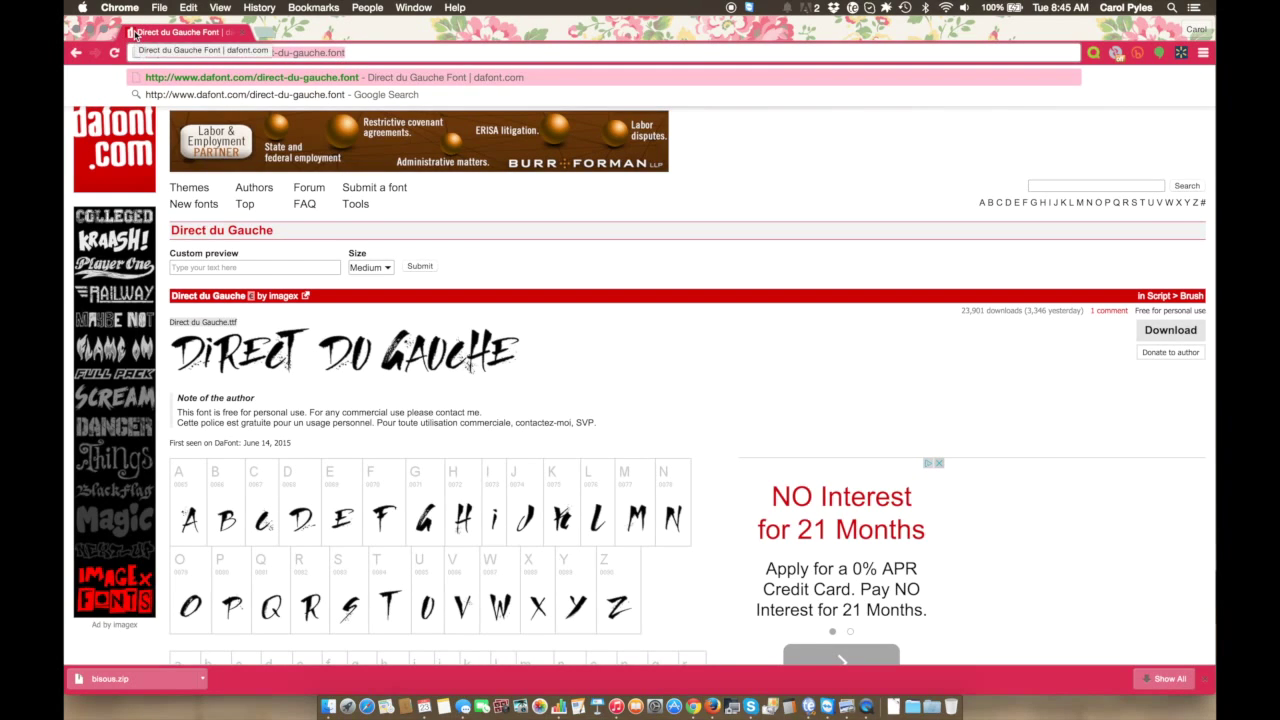
{"action": "key", "text": "BackSpace"}
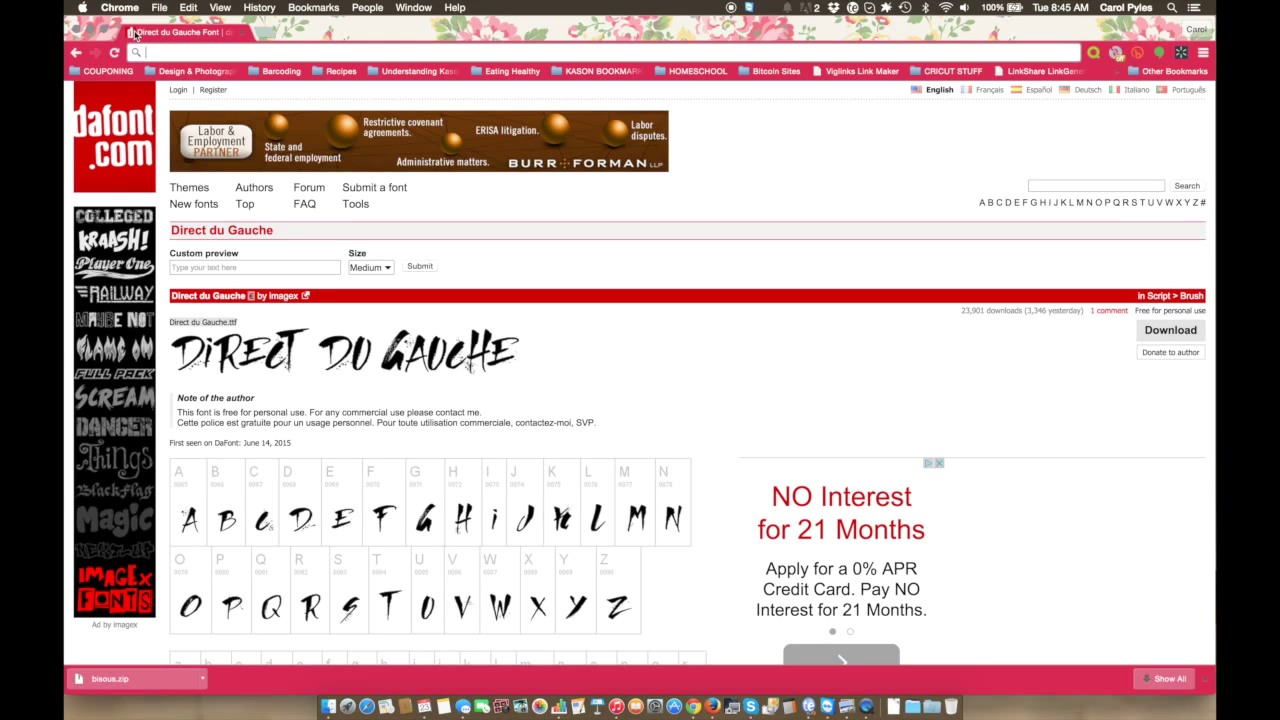
{"action": "key", "text": "super+z"}
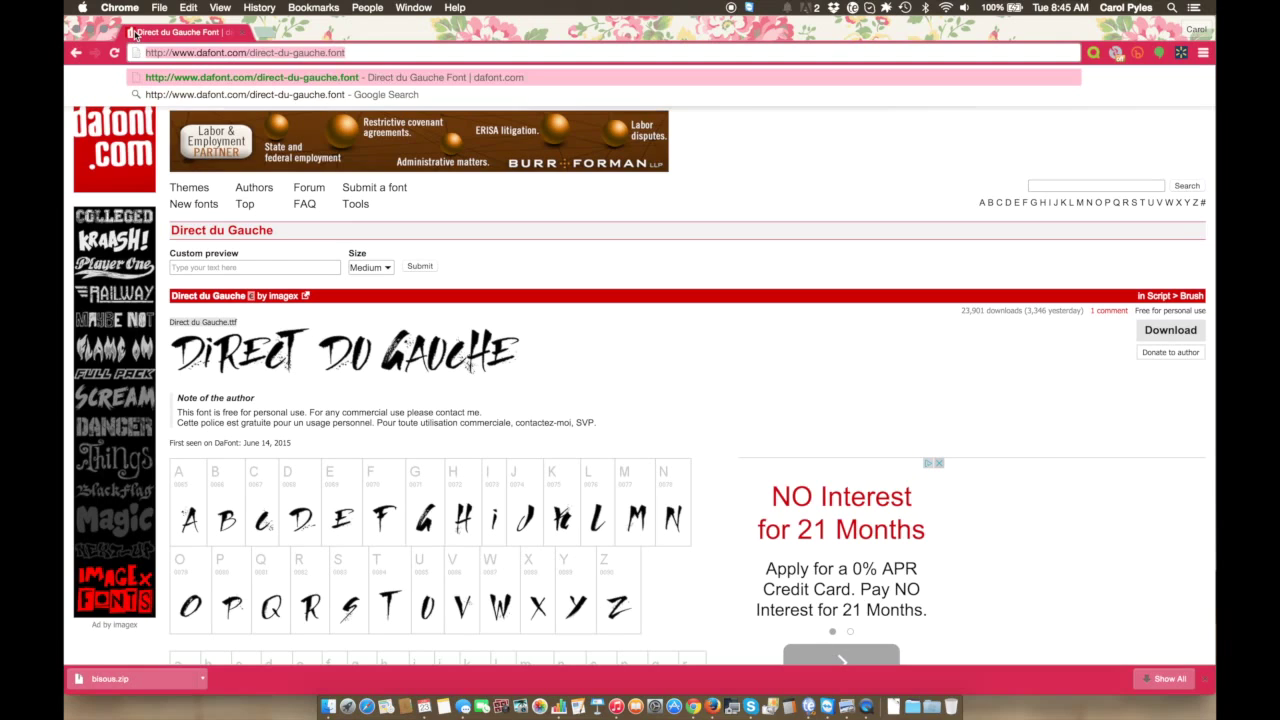
{"action": "left_click", "coordinate": [388, 50]}
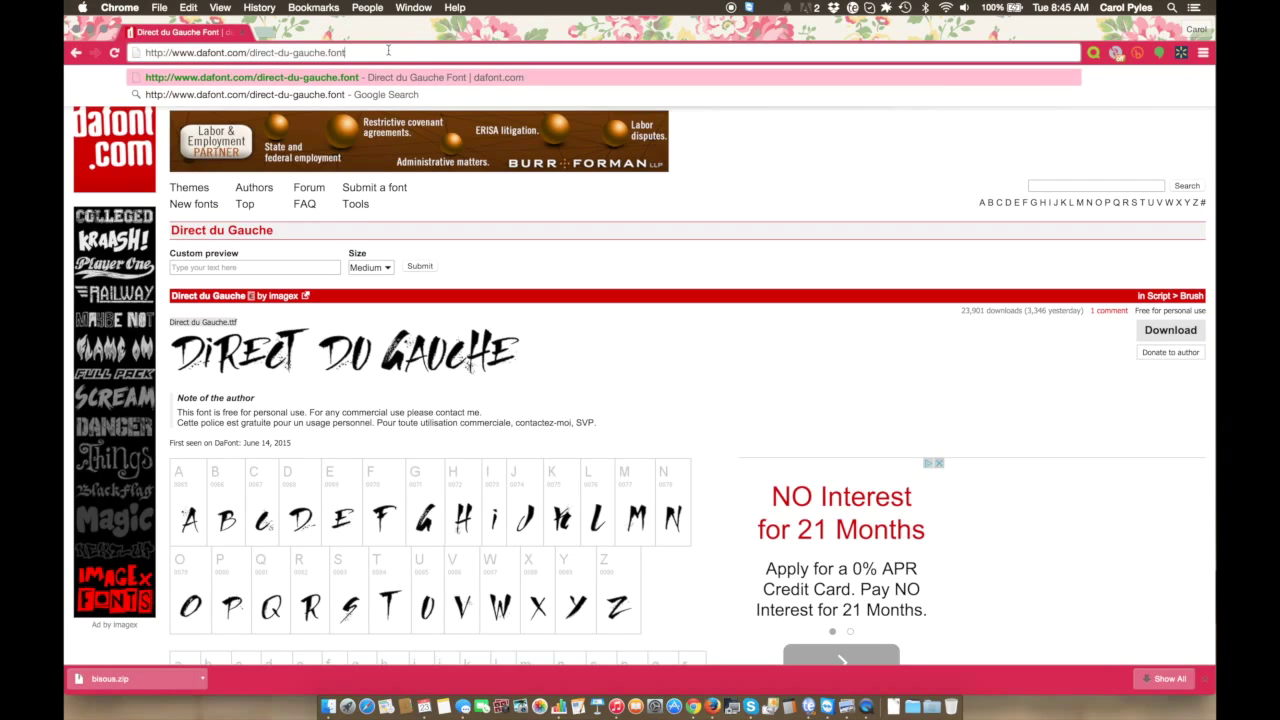
{"action": "key", "text": "Escape"}
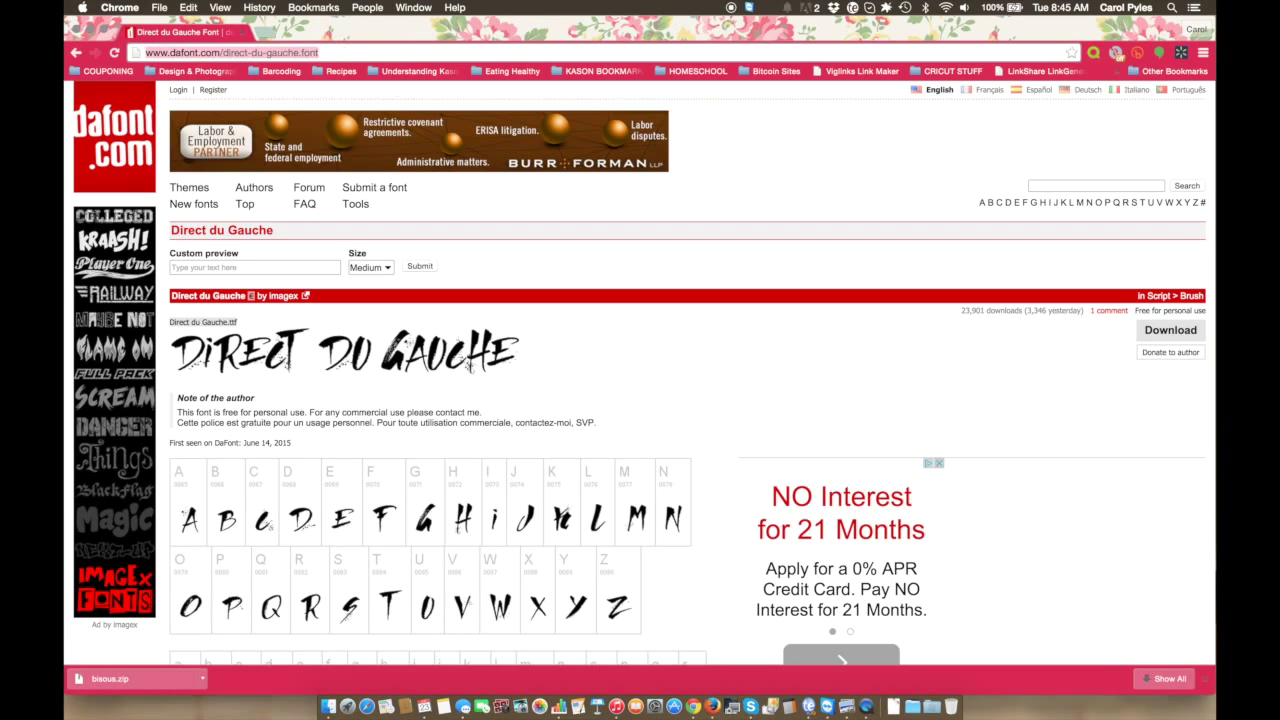
{"action": "left_click", "coordinate": [451, 53]}
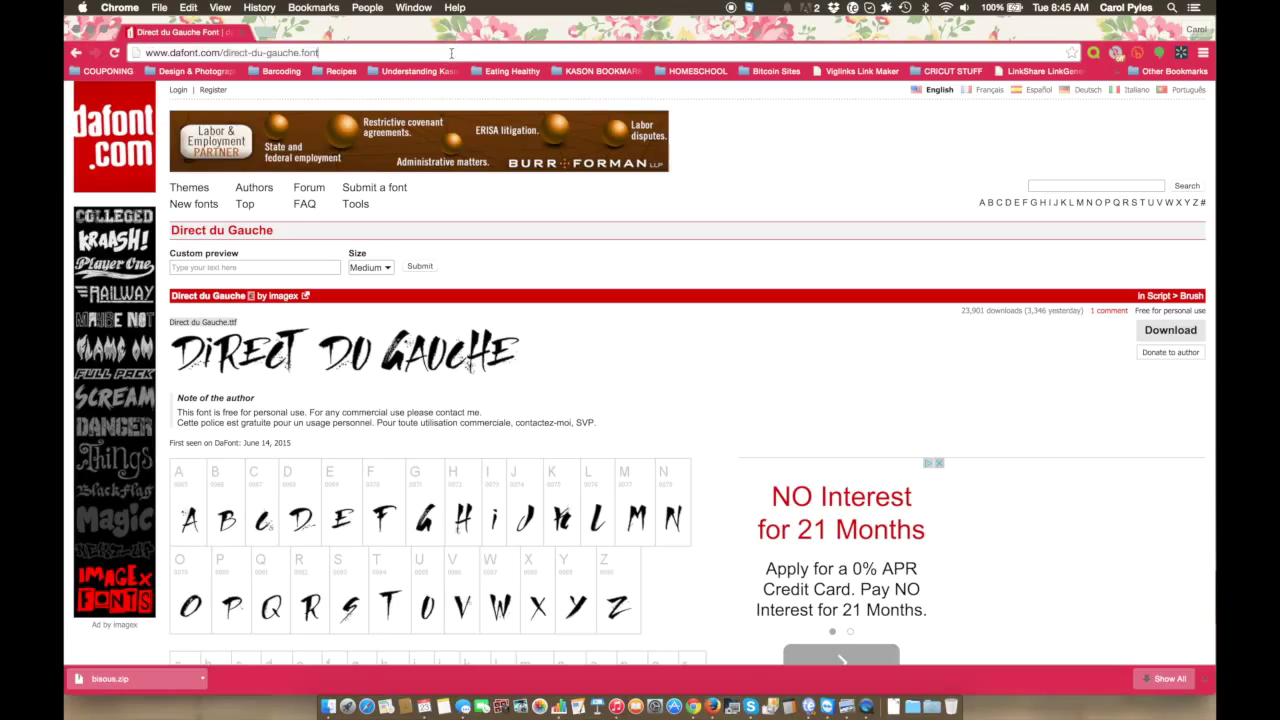
{"action": "left_click", "coordinate": [90, 32]}
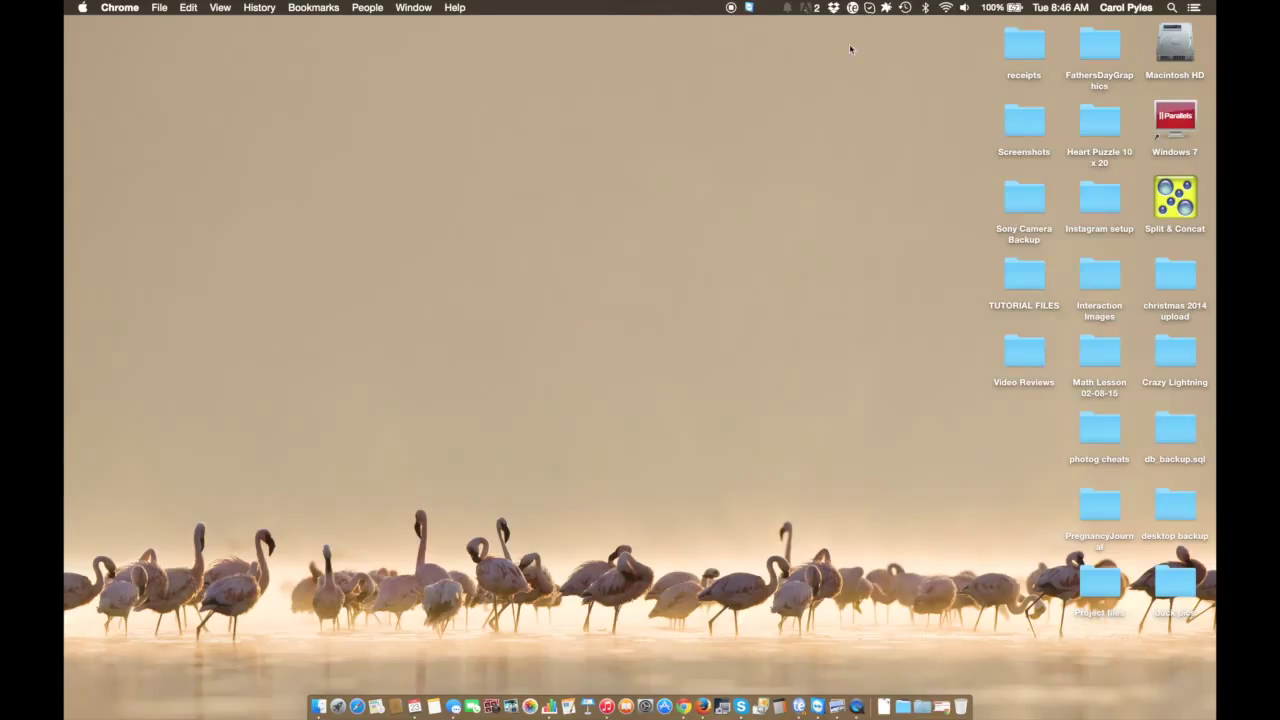
Step: Bring back Chrome's dafont page and snap it with Breeze's Halfscreen Left layout
{"action": "left_click", "coordinate": [886, 8]}
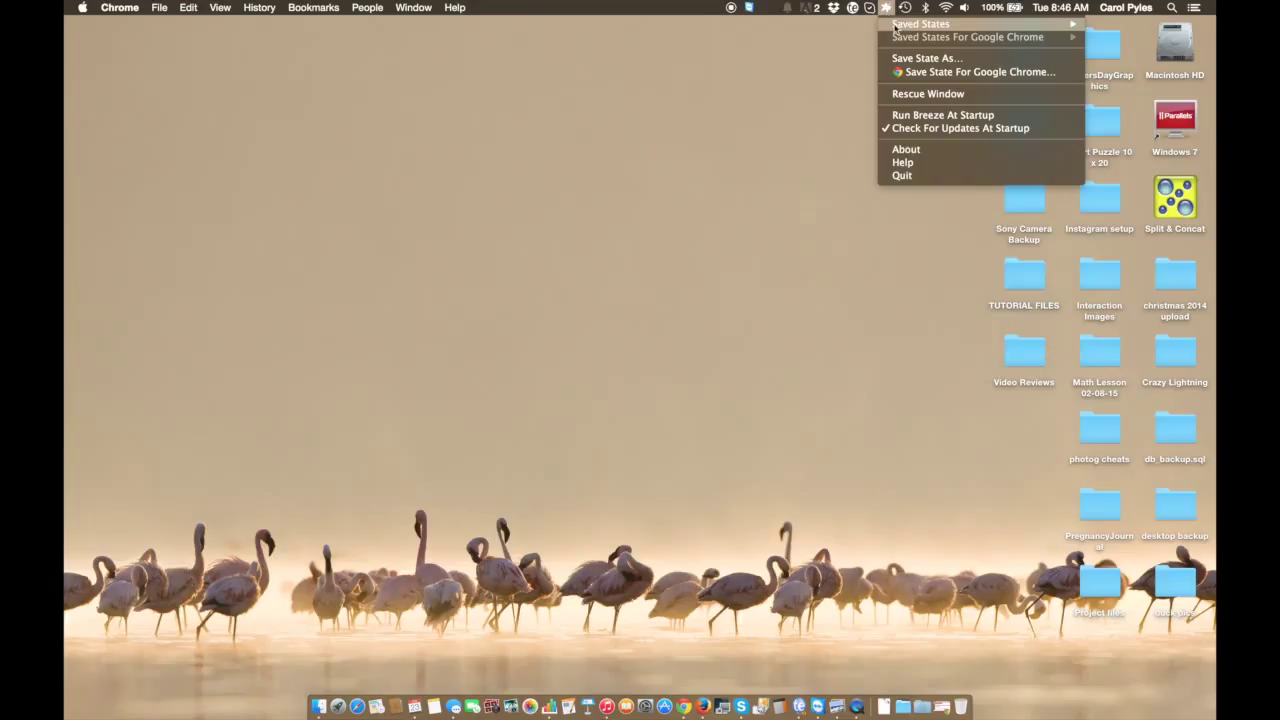
{"action": "mouse_move", "coordinate": [920, 24]}
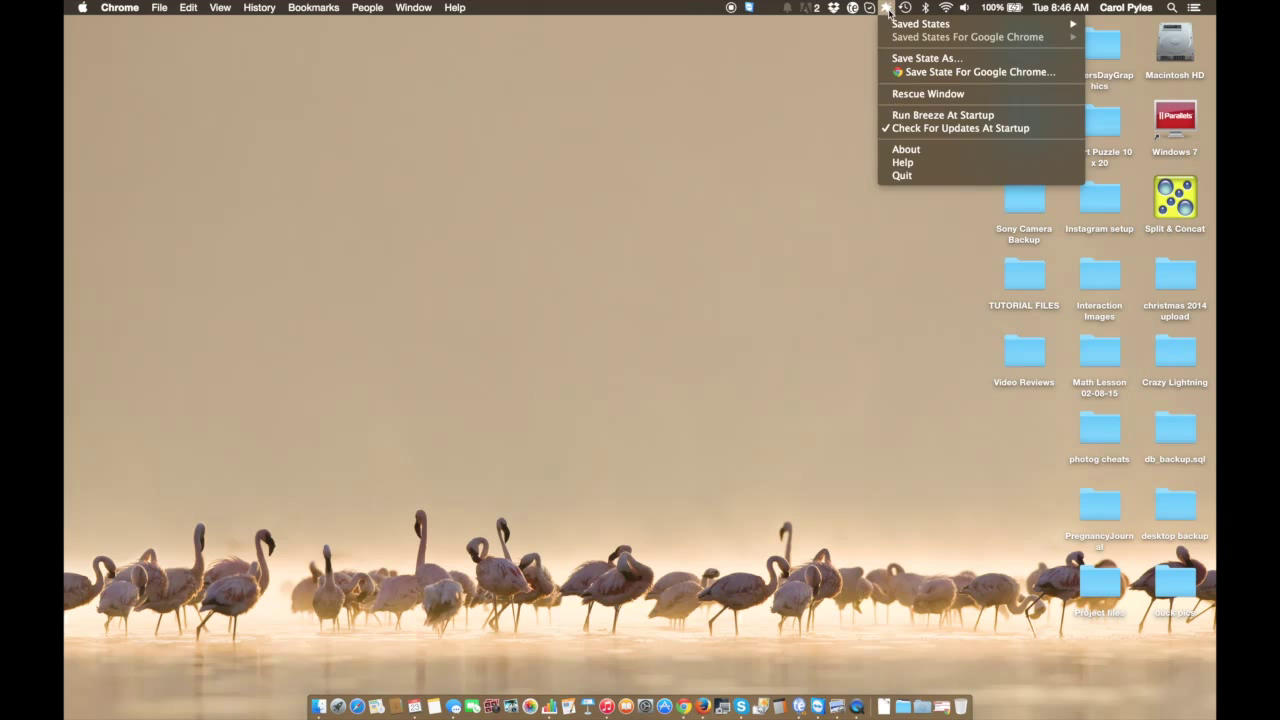
{"action": "left_click", "coordinate": [779, 271]}
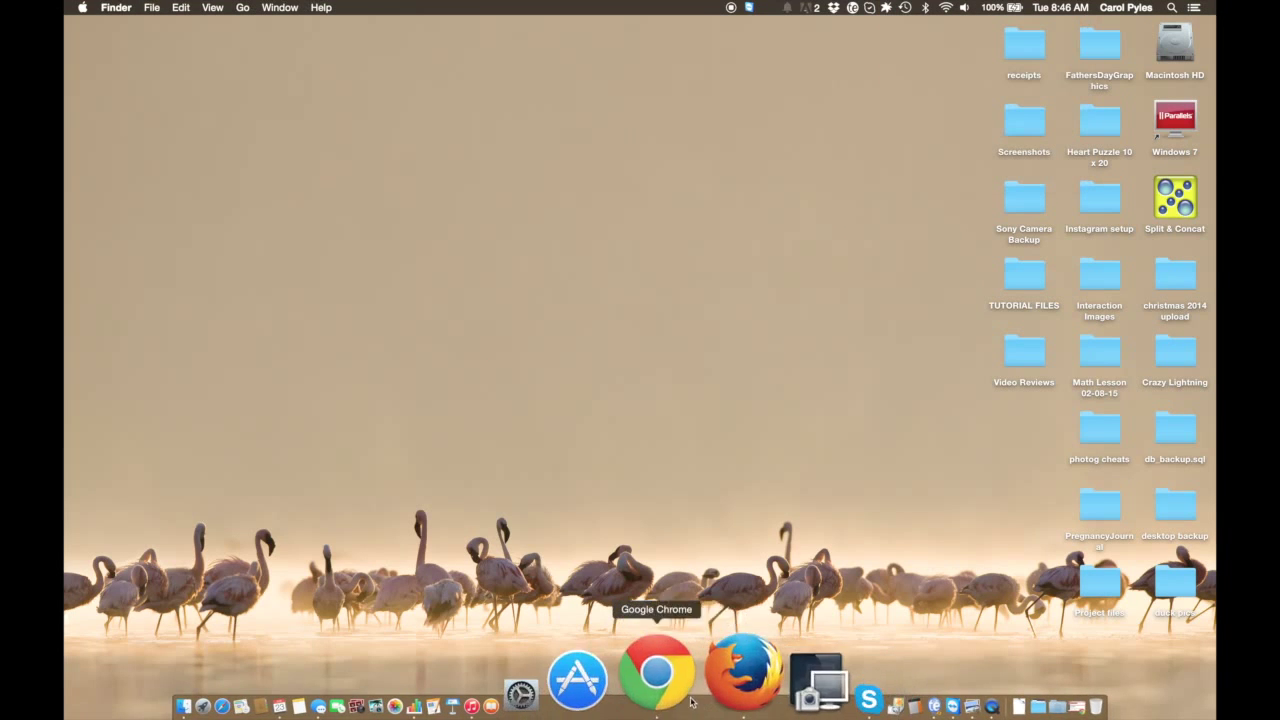
{"action": "left_click", "coordinate": [687, 688]}
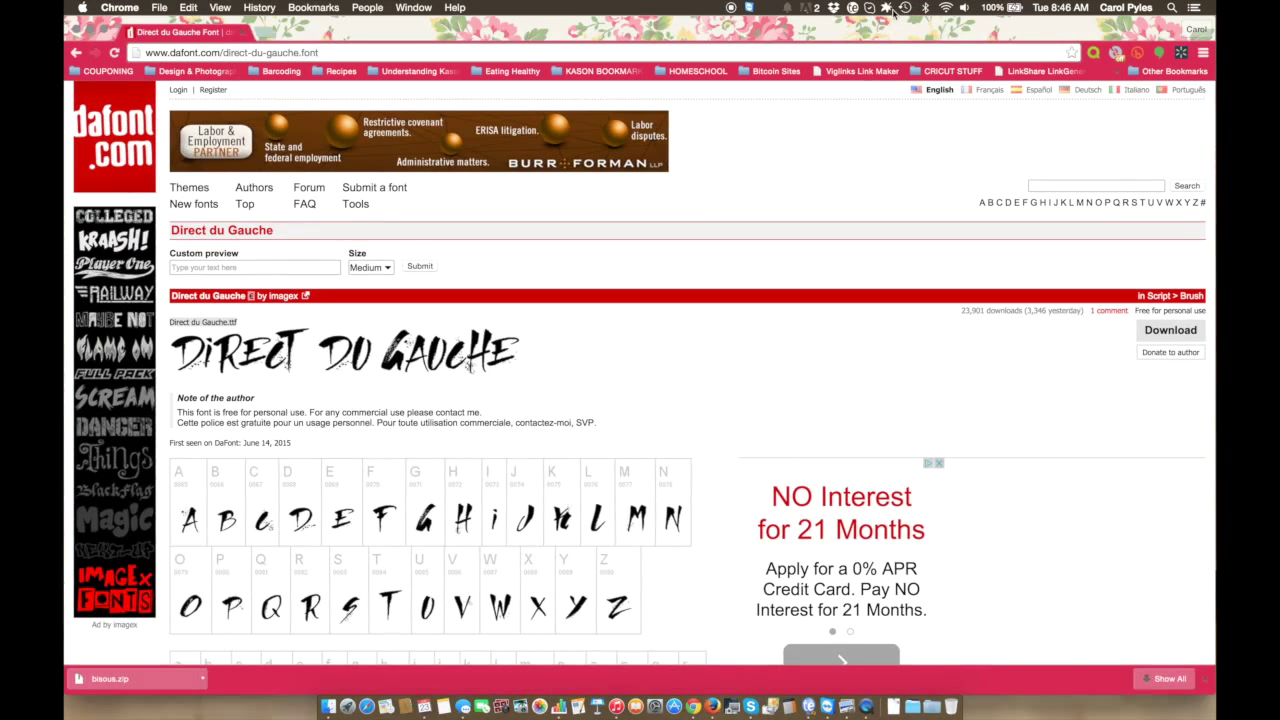
{"action": "left_click", "coordinate": [887, 8]}
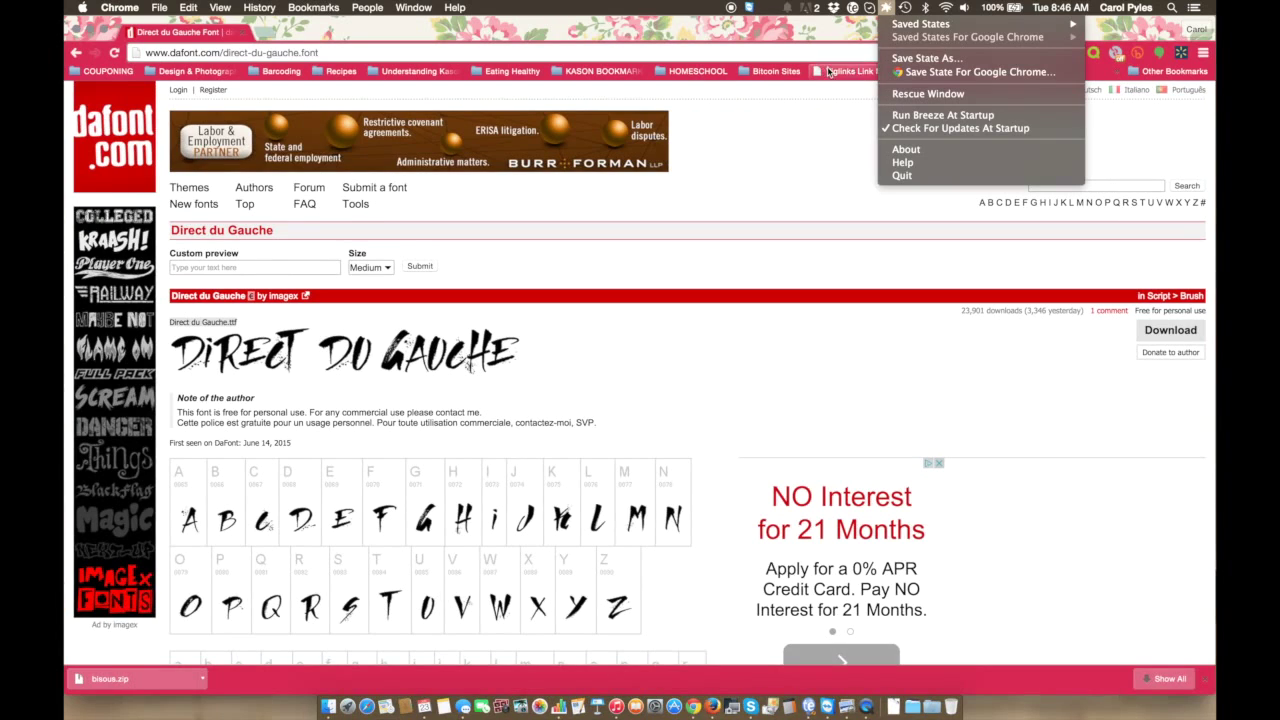
{"action": "mouse_move", "coordinate": [889, 25]}
{"action": "left_click", "coordinate": [762, 51]}
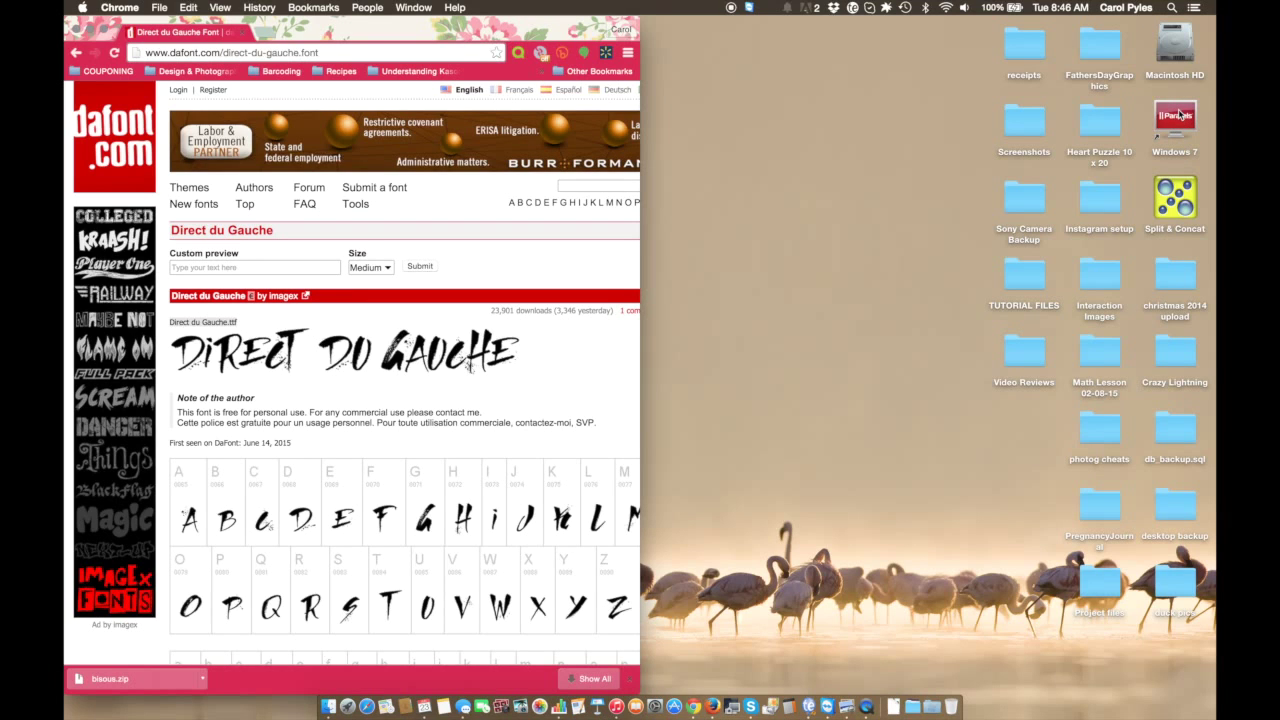
{"action": "left_click", "coordinate": [928, 708]}
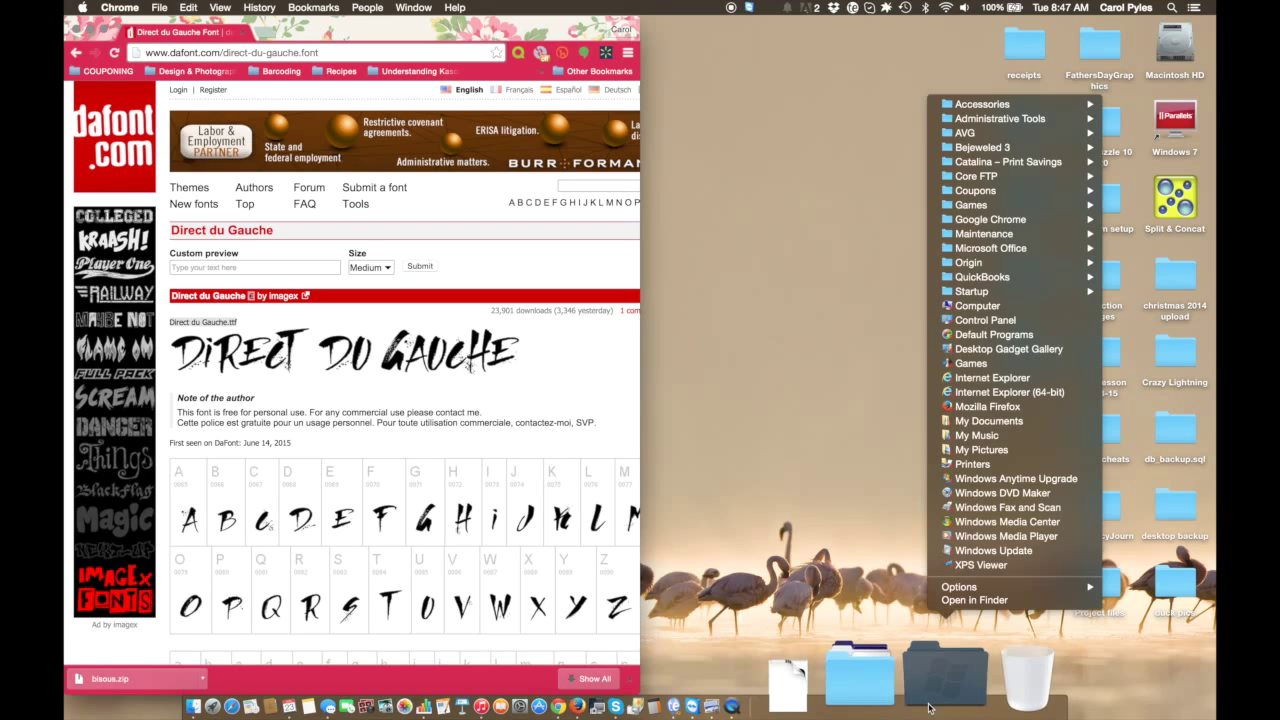
Step: Launch Parallels Desktop from the Dock's Applications stack
{"action": "left_click", "coordinate": [845, 588]}
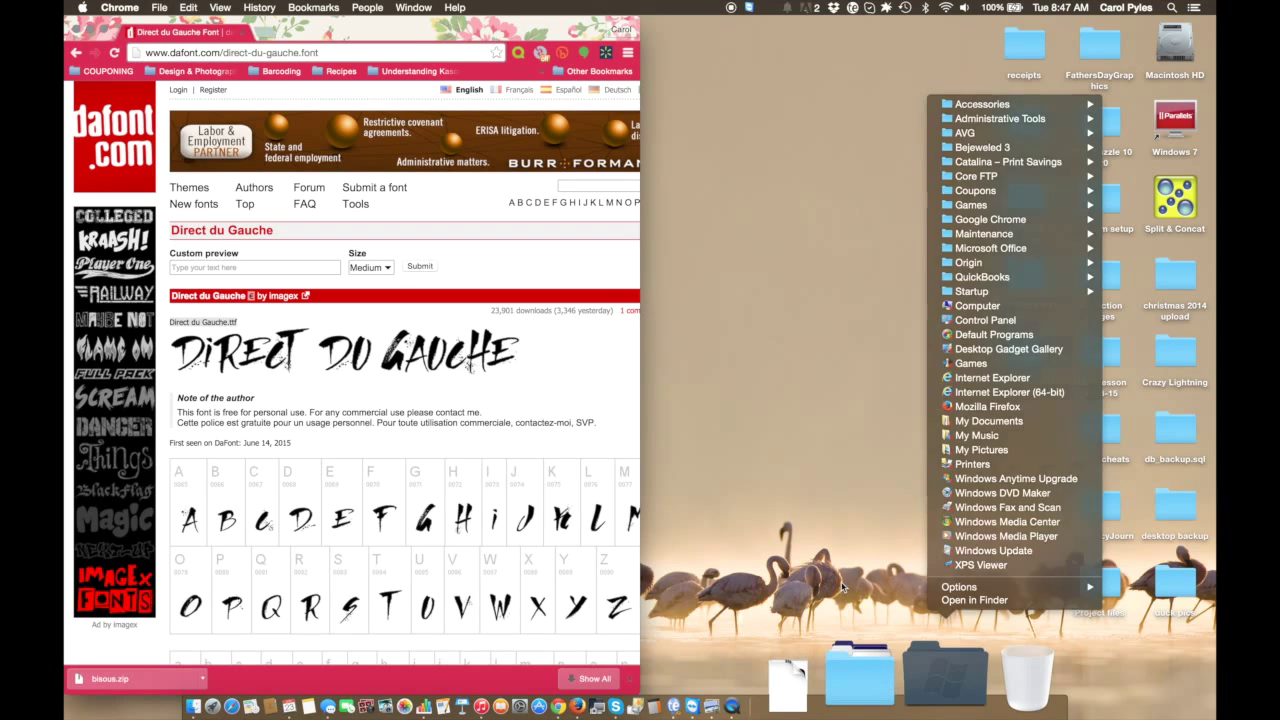
{"action": "left_click", "coordinate": [910, 702]}
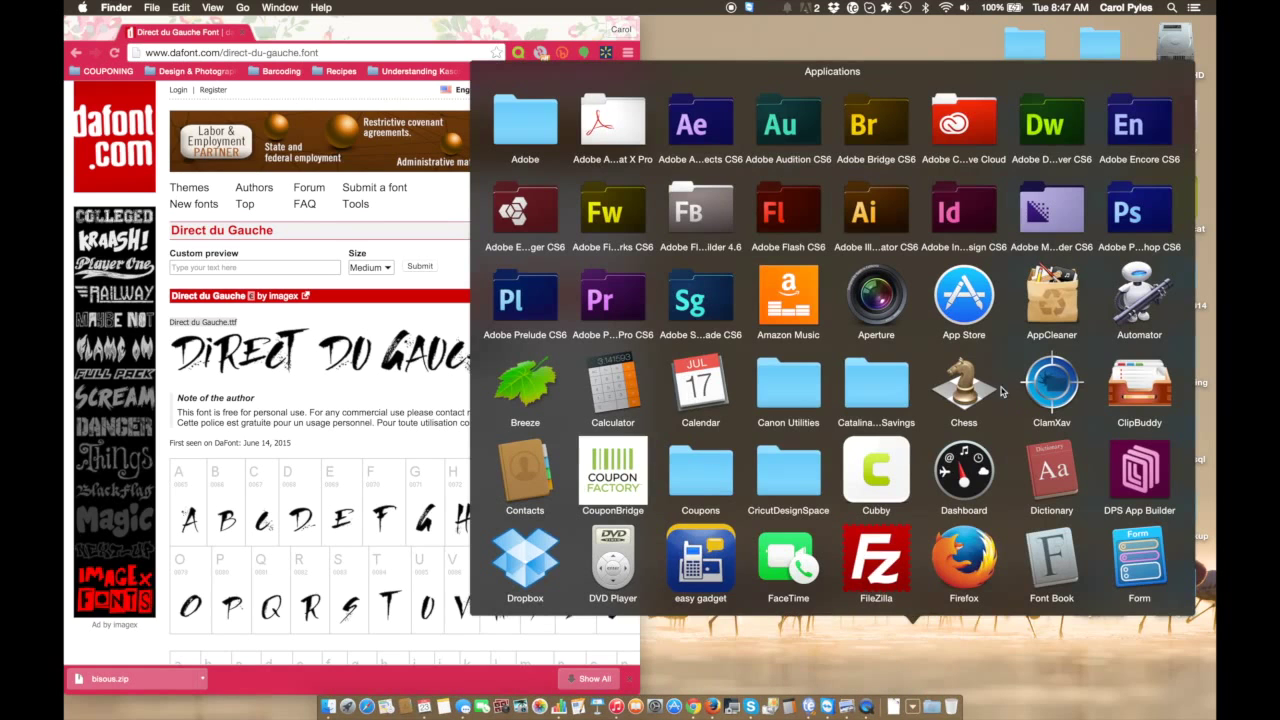
{"action": "scroll", "coordinate": [888, 308], "scroll_direction": "down", "scroll_amount": 2}
{"action": "scroll", "coordinate": [888, 313], "scroll_direction": "down", "scroll_amount": 3}
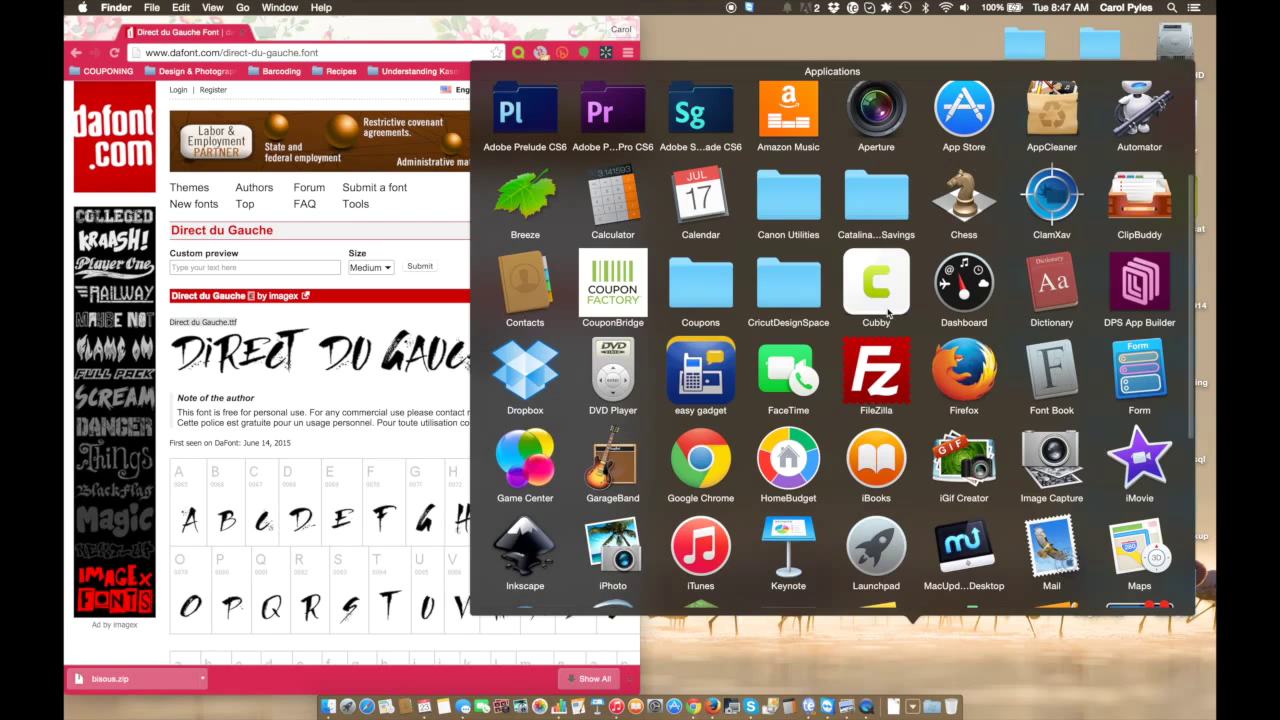
{"action": "scroll", "coordinate": [888, 313], "scroll_direction": "down", "scroll_amount": 3}
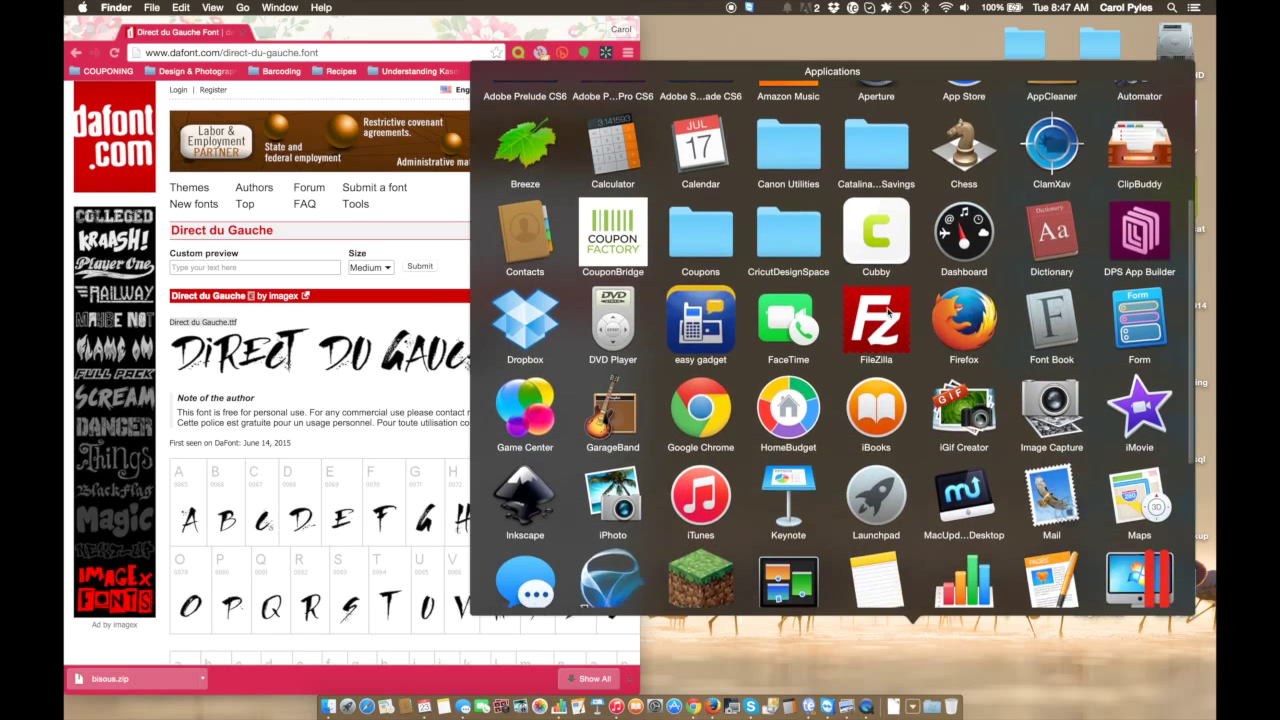
{"action": "scroll", "coordinate": [888, 313], "scroll_direction": "down", "scroll_amount": 2}
{"action": "left_click", "coordinate": [1147, 420]}
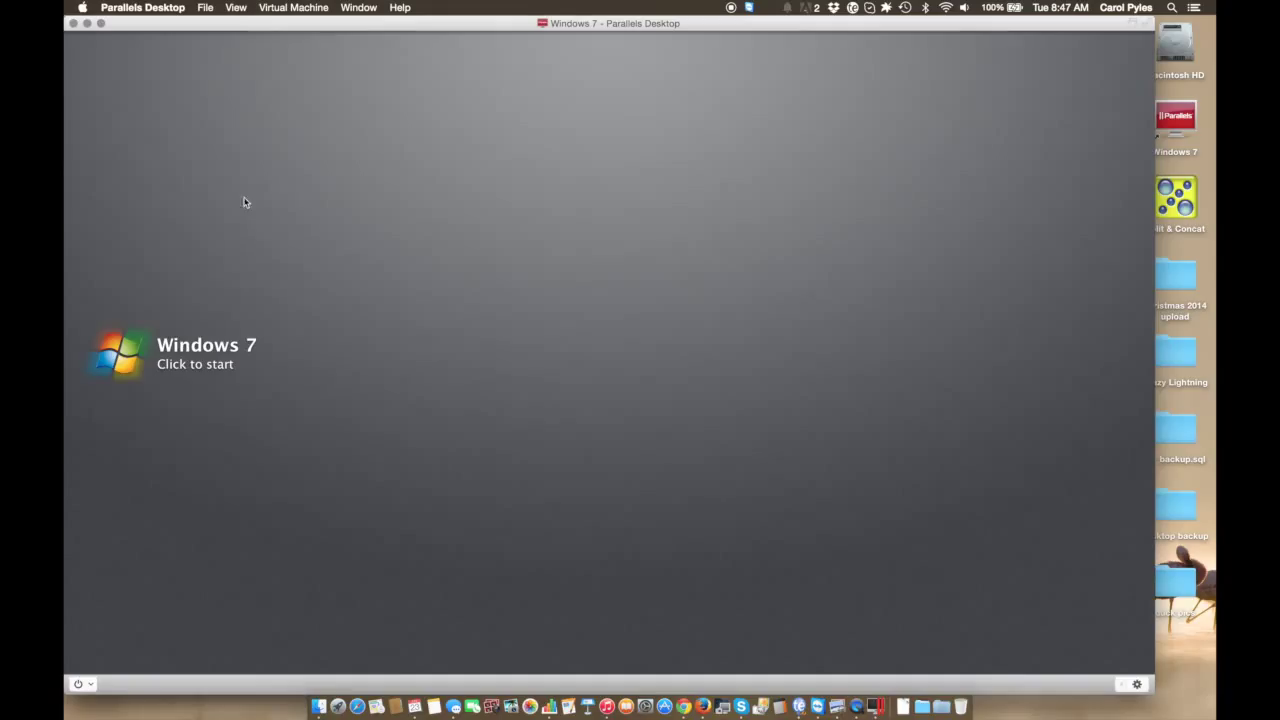
Step: Start the Windows 7 VM, close the upgrade offer, and enlarge its window
{"action": "left_click", "coordinate": [193, 352]}
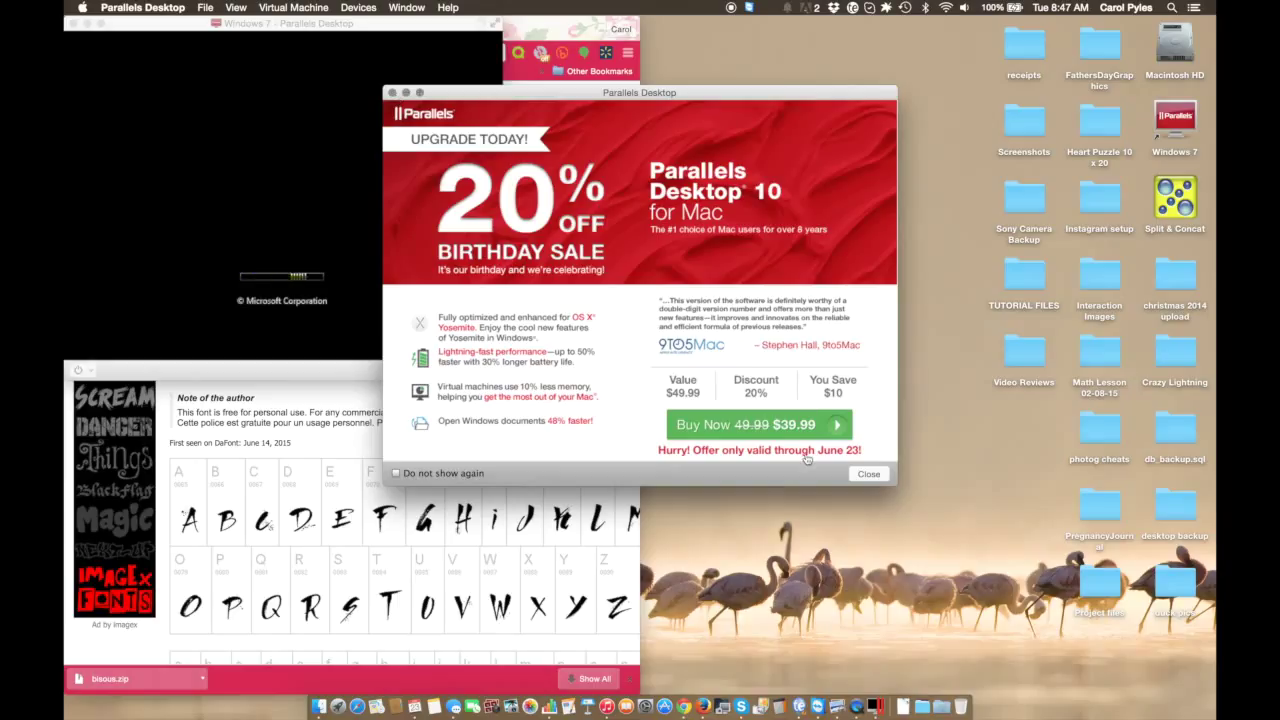
{"action": "left_click", "coordinate": [869, 474]}
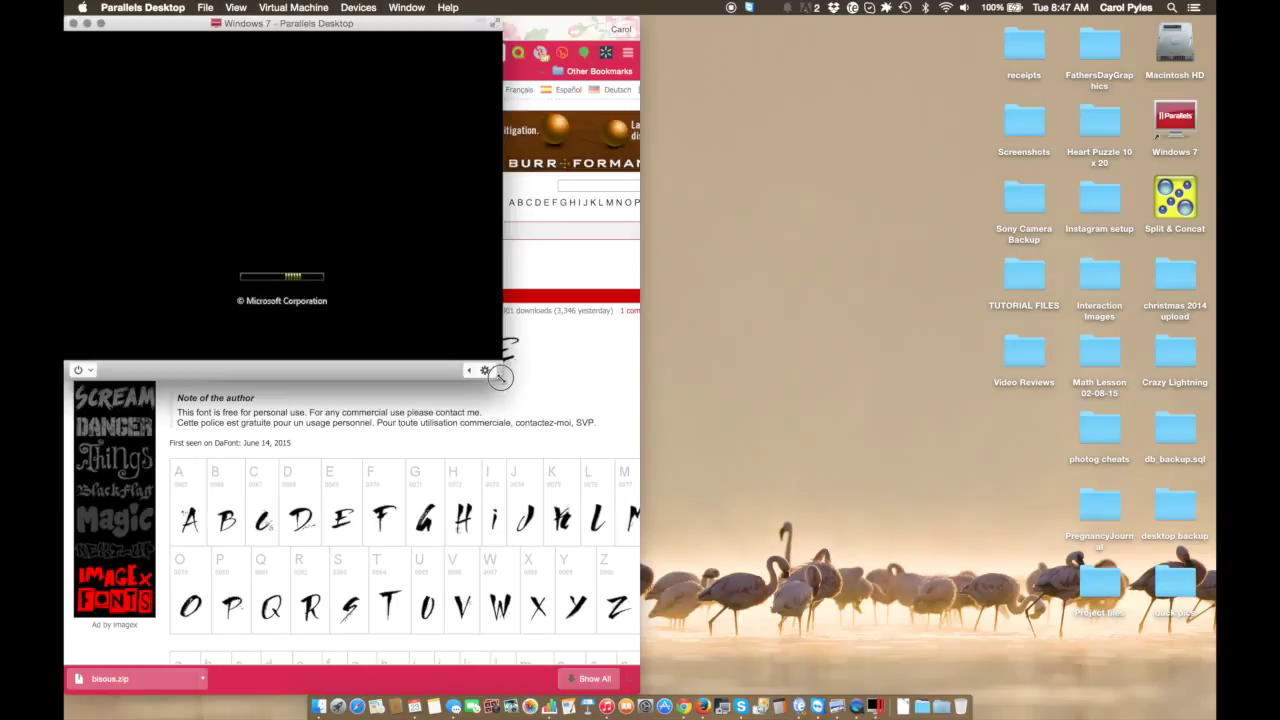
{"action": "left_click_drag", "start_coordinate": [500, 376], "coordinate": [1059, 649]}
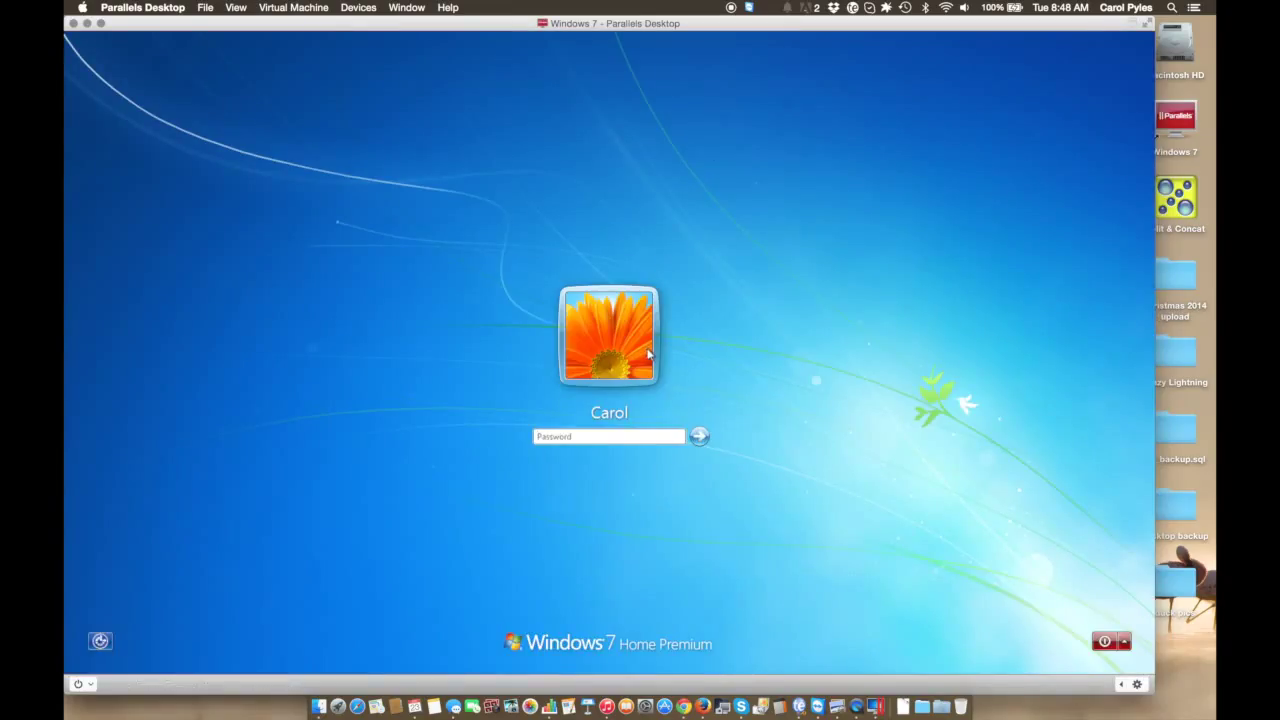
Step: Enter the Windows account password to sign in
{"action": "type", "text": "******"}
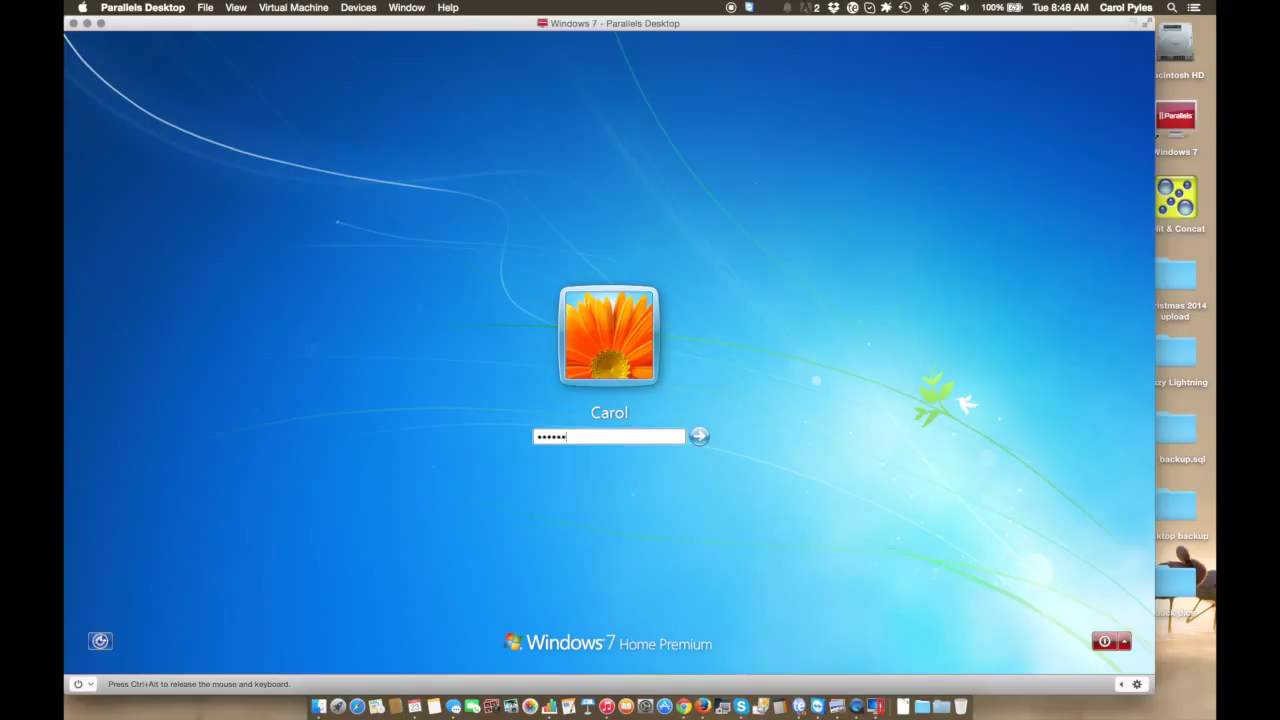
{"action": "type", "text": "*******"}
{"action": "key", "text": "Return"}
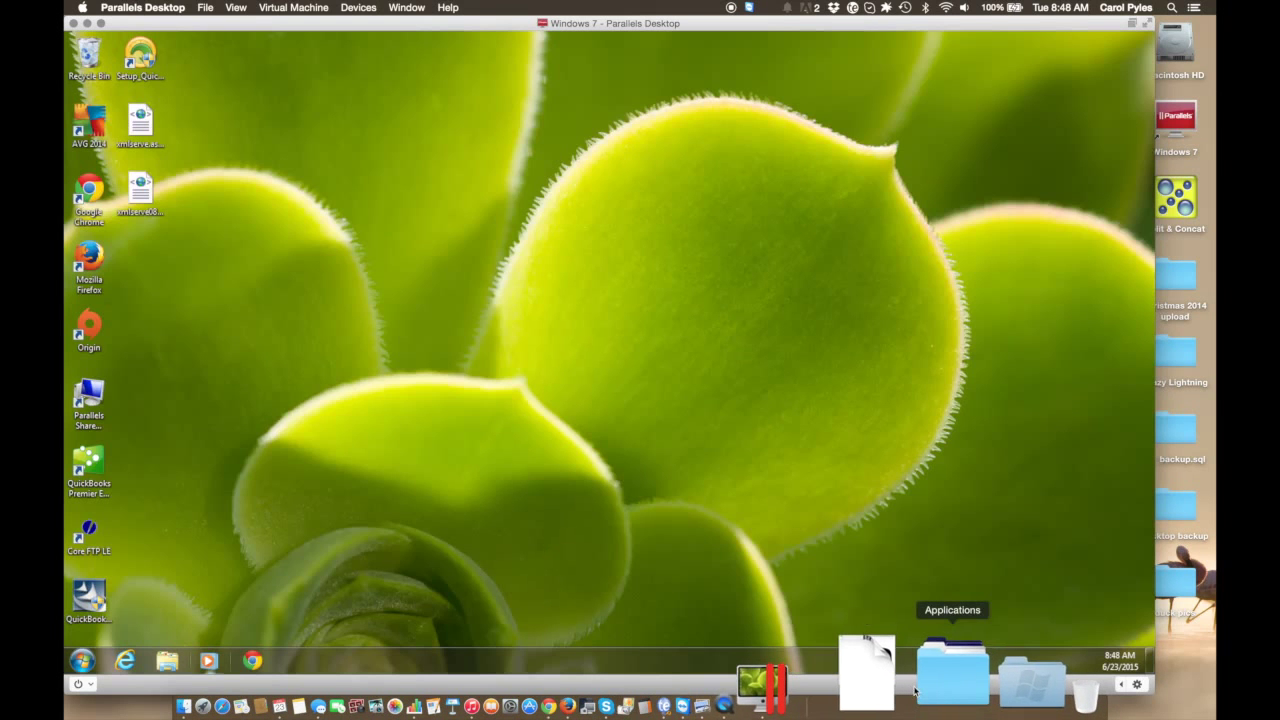
{"action": "left_click", "coordinate": [900, 690]}
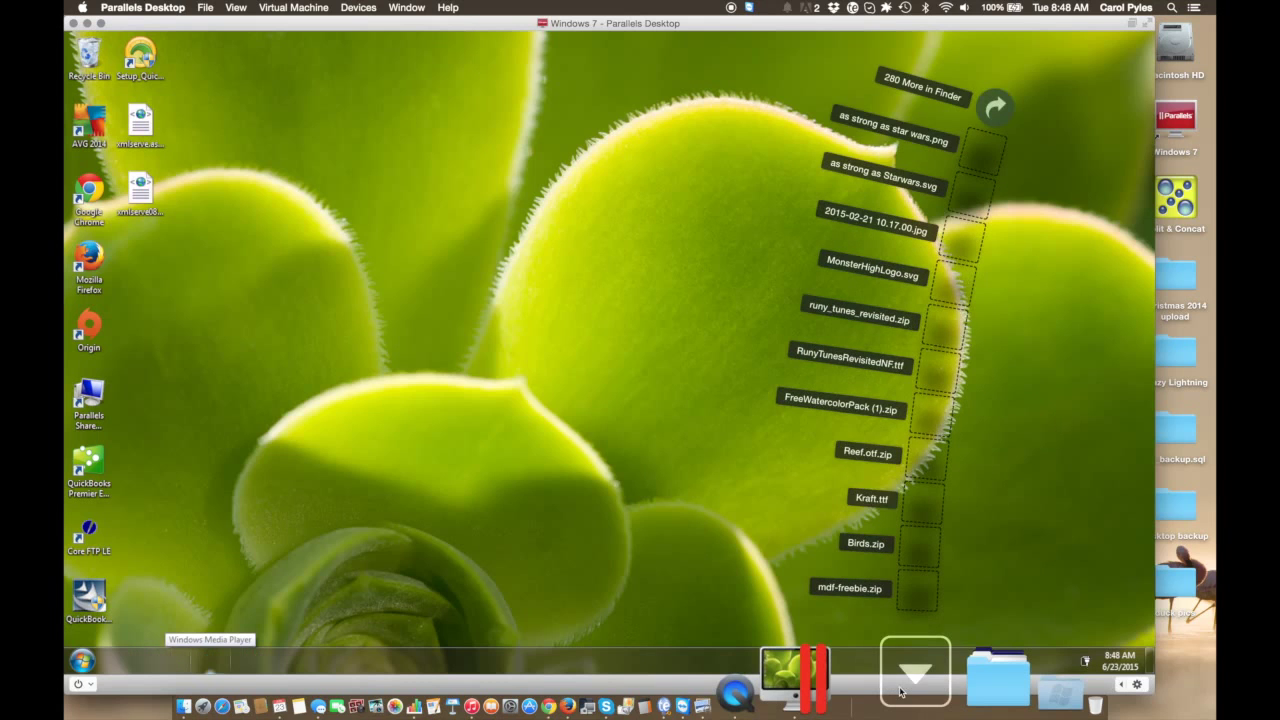
{"action": "left_click", "coordinate": [900, 690]}
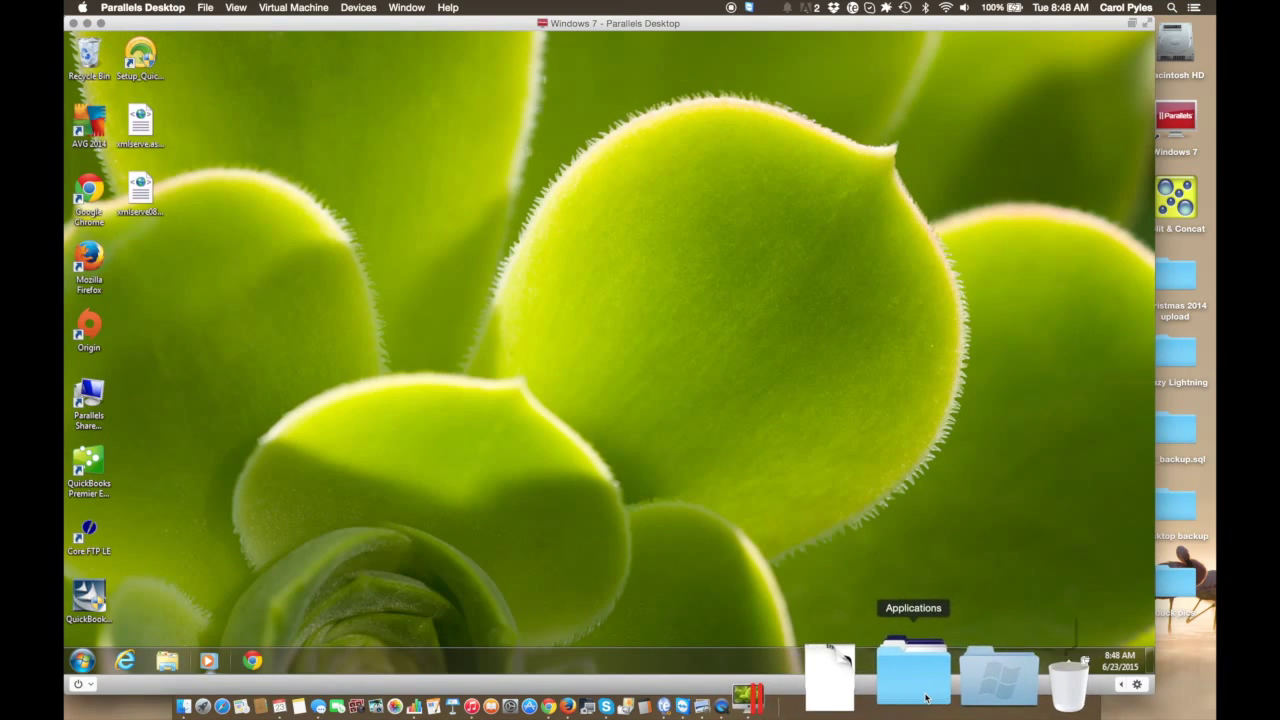
{"action": "left_click", "coordinate": [926, 697]}
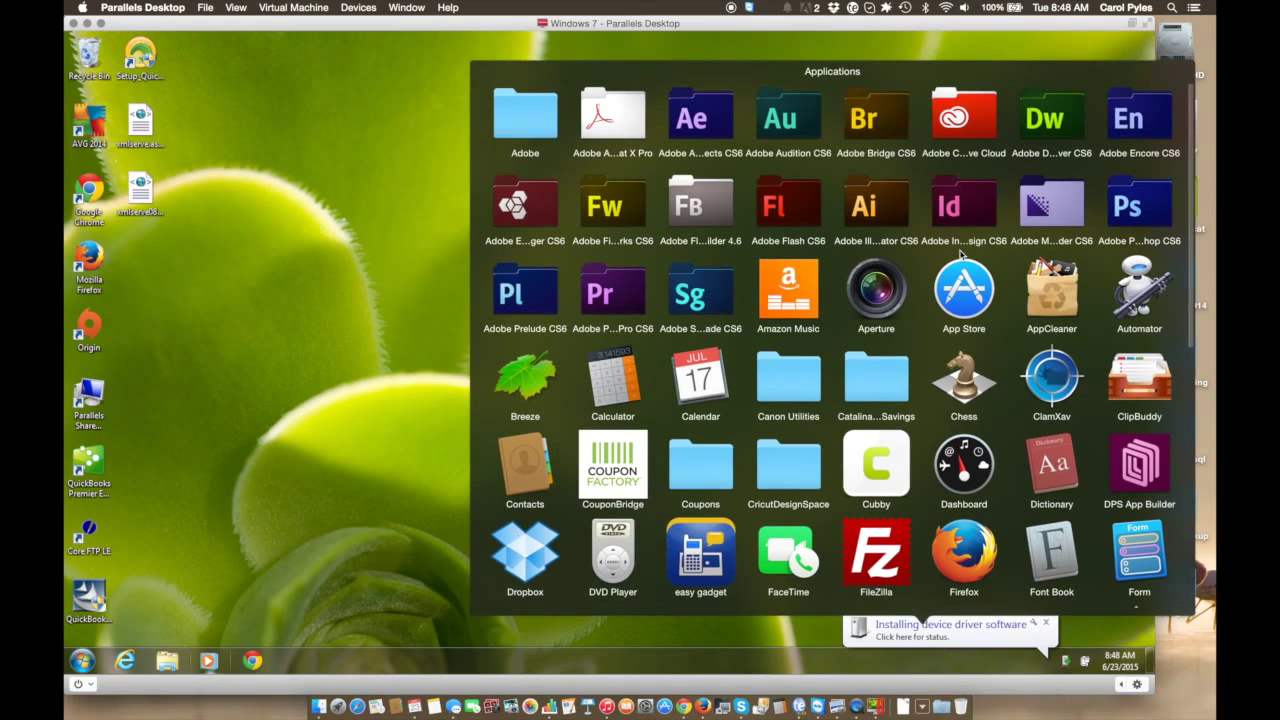
{"action": "scroll", "coordinate": [961, 256], "scroll_direction": "down", "scroll_amount": 2}
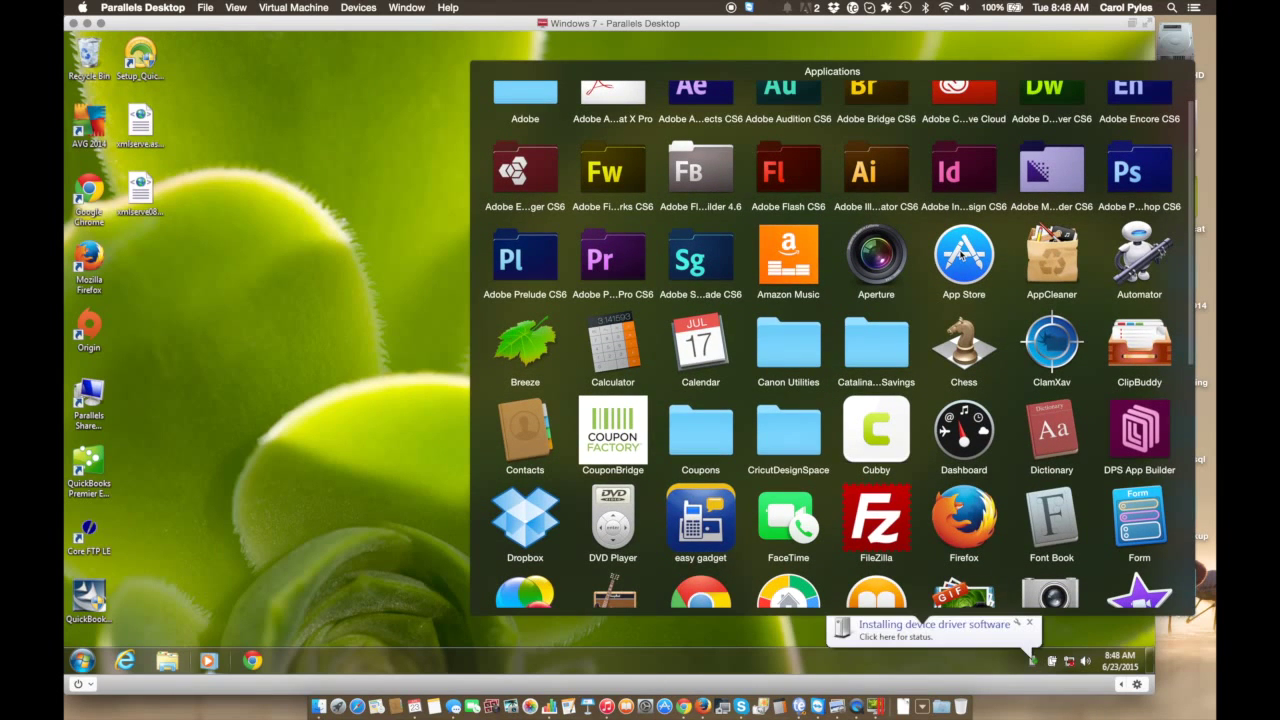
{"action": "scroll", "coordinate": [961, 256], "scroll_direction": "down", "scroll_amount": 3}
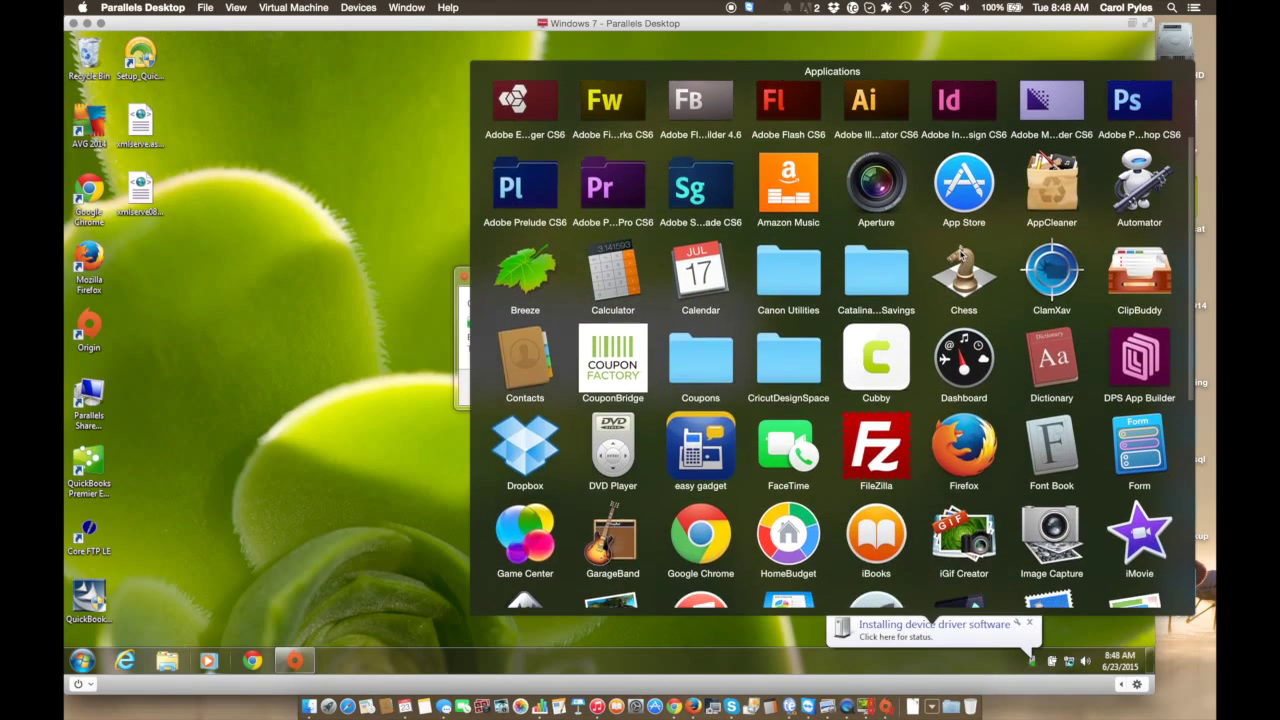
{"action": "scroll", "coordinate": [961, 256], "scroll_direction": "down", "scroll_amount": 1}
{"action": "scroll", "coordinate": [961, 256], "scroll_direction": "down", "scroll_amount": 1}
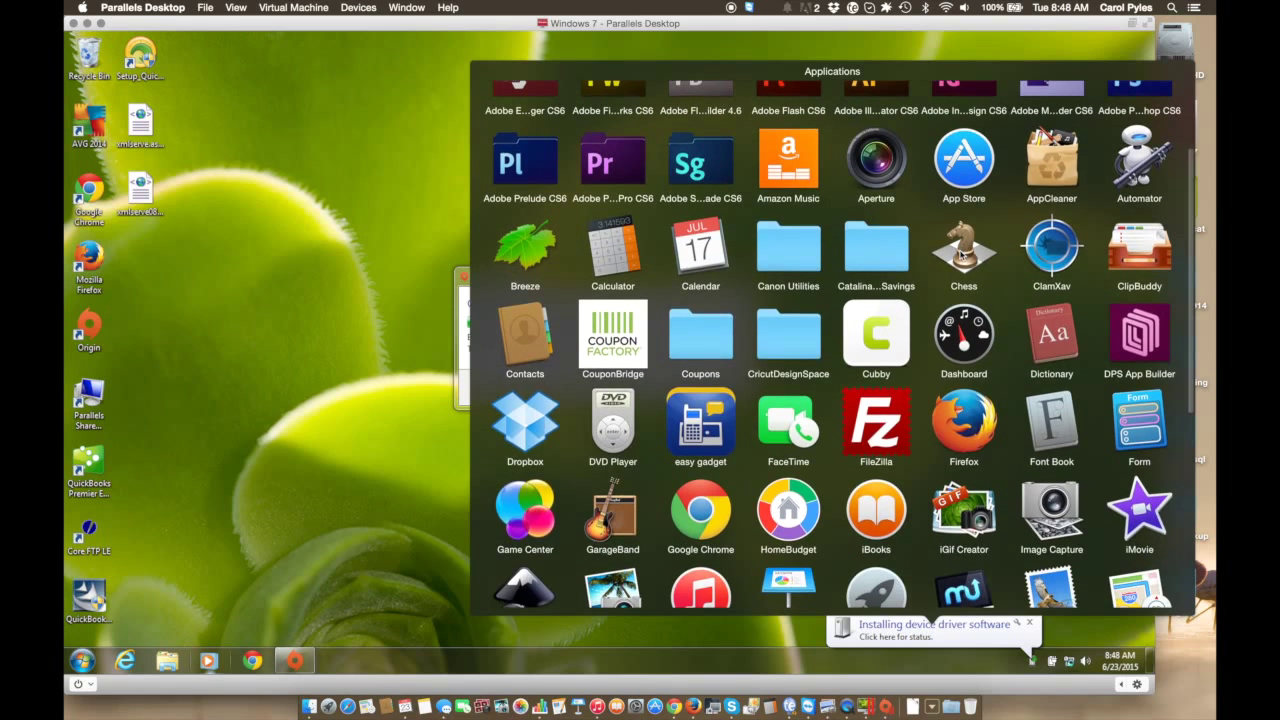
{"action": "scroll", "coordinate": [961, 256], "scroll_direction": "down", "scroll_amount": 1}
{"action": "scroll", "coordinate": [961, 256], "scroll_direction": "down", "scroll_amount": 1}
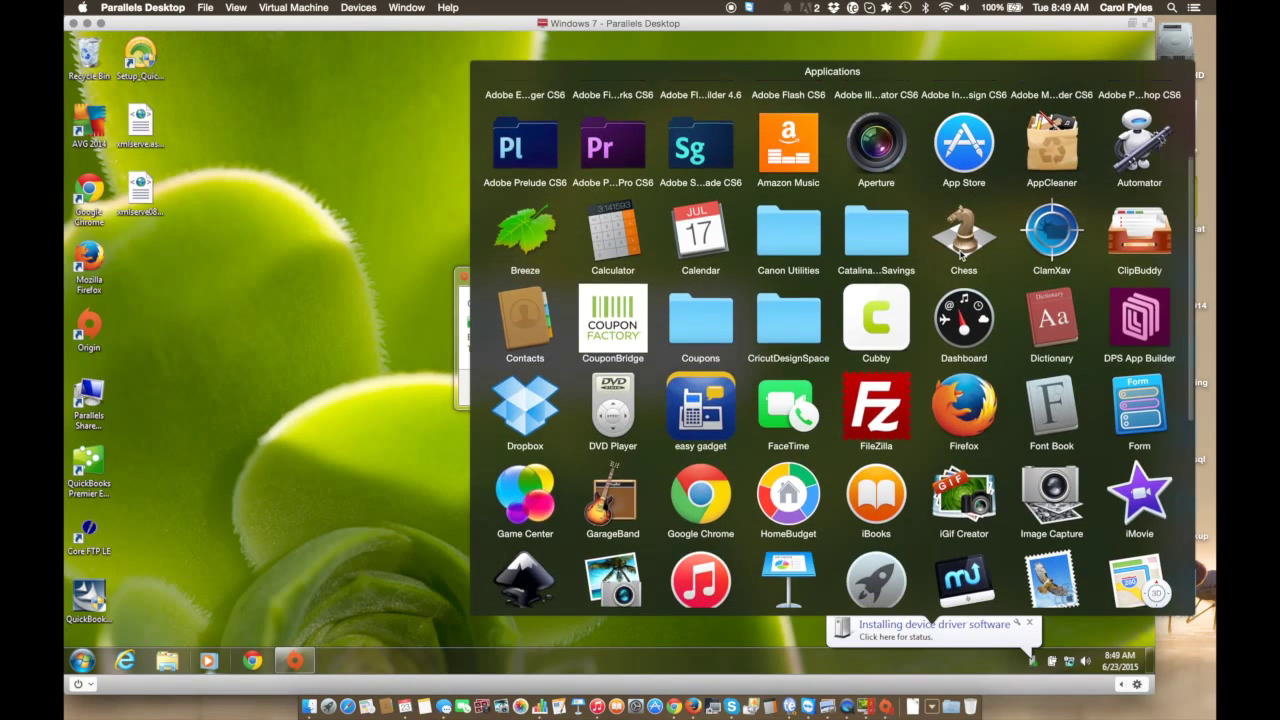
{"action": "scroll", "coordinate": [961, 256], "scroll_direction": "down", "scroll_amount": 10}
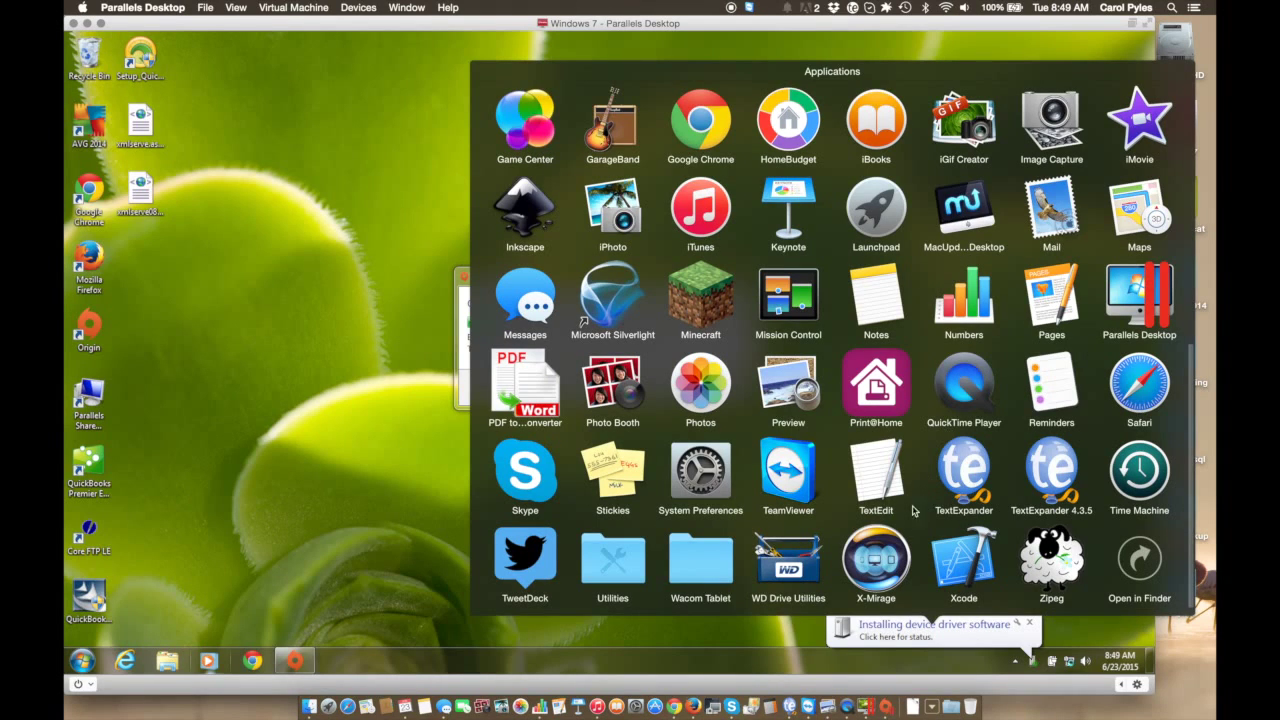
Step: Cancel the Updating Origin dialog and choose Shut down from the Windows Start menu
{"action": "left_click", "coordinate": [405, 75]}
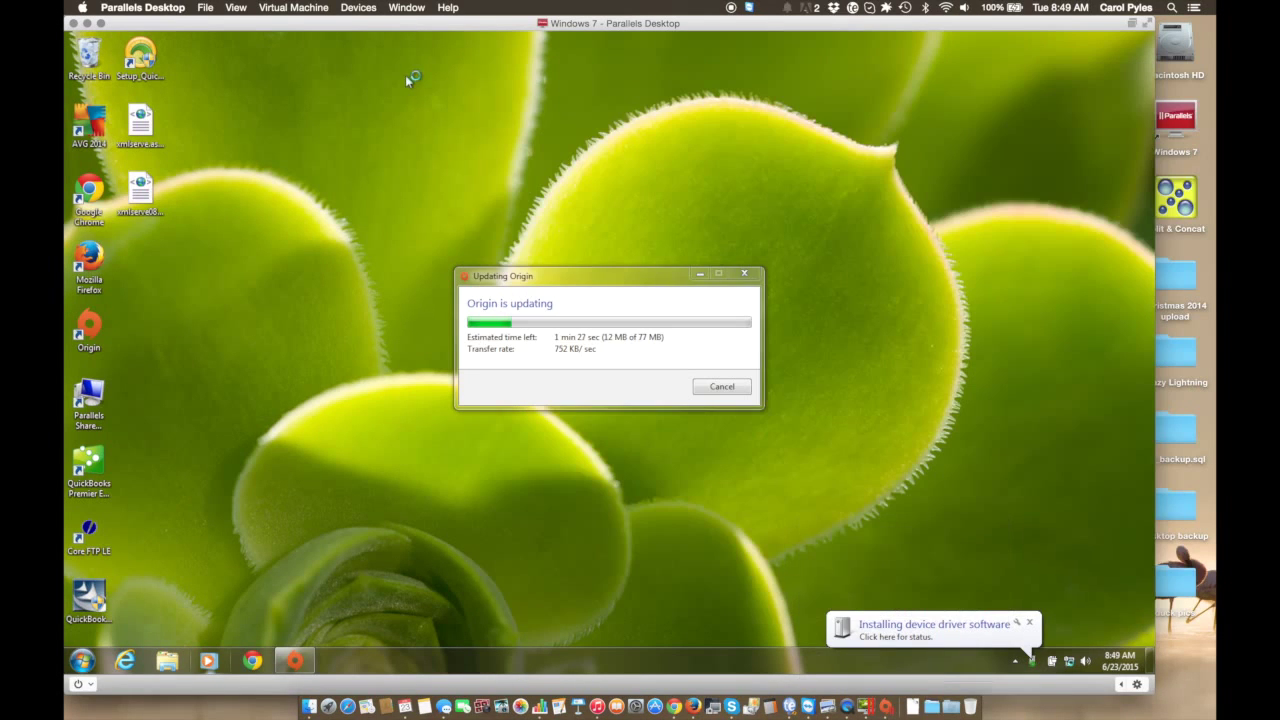
{"action": "left_click", "coordinate": [722, 386]}
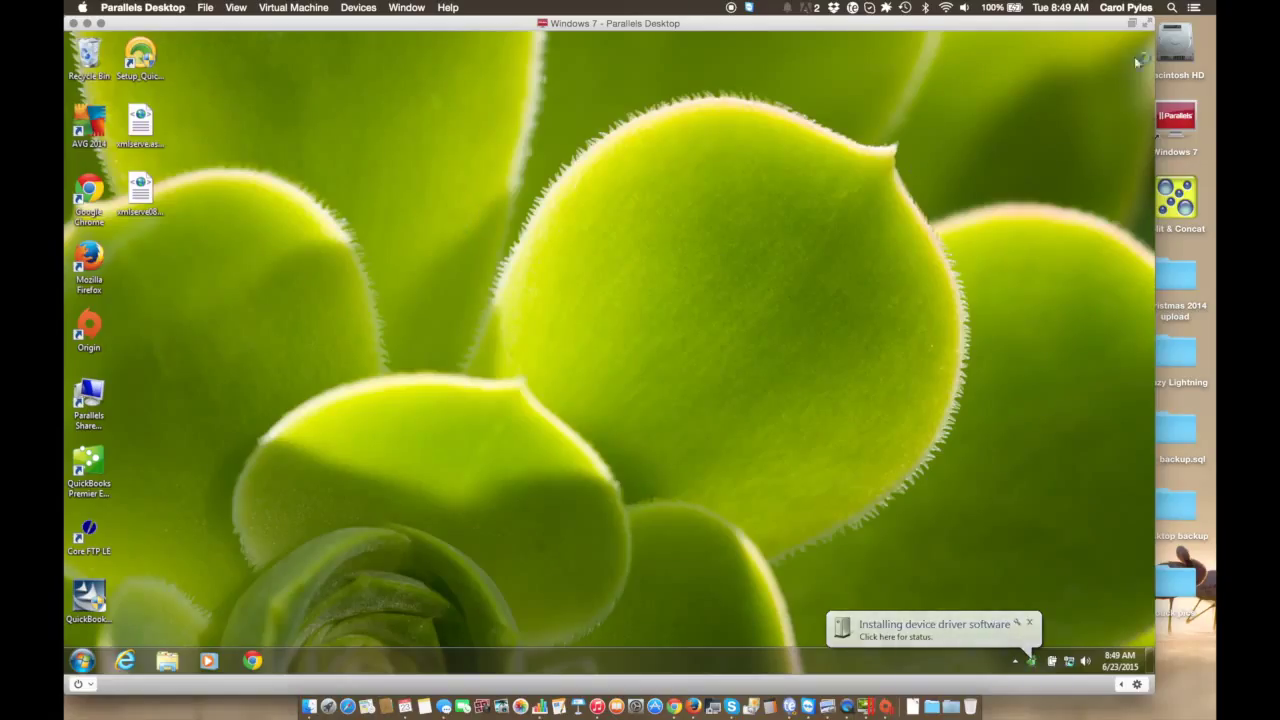
{"action": "left_click", "coordinate": [129, 8]}
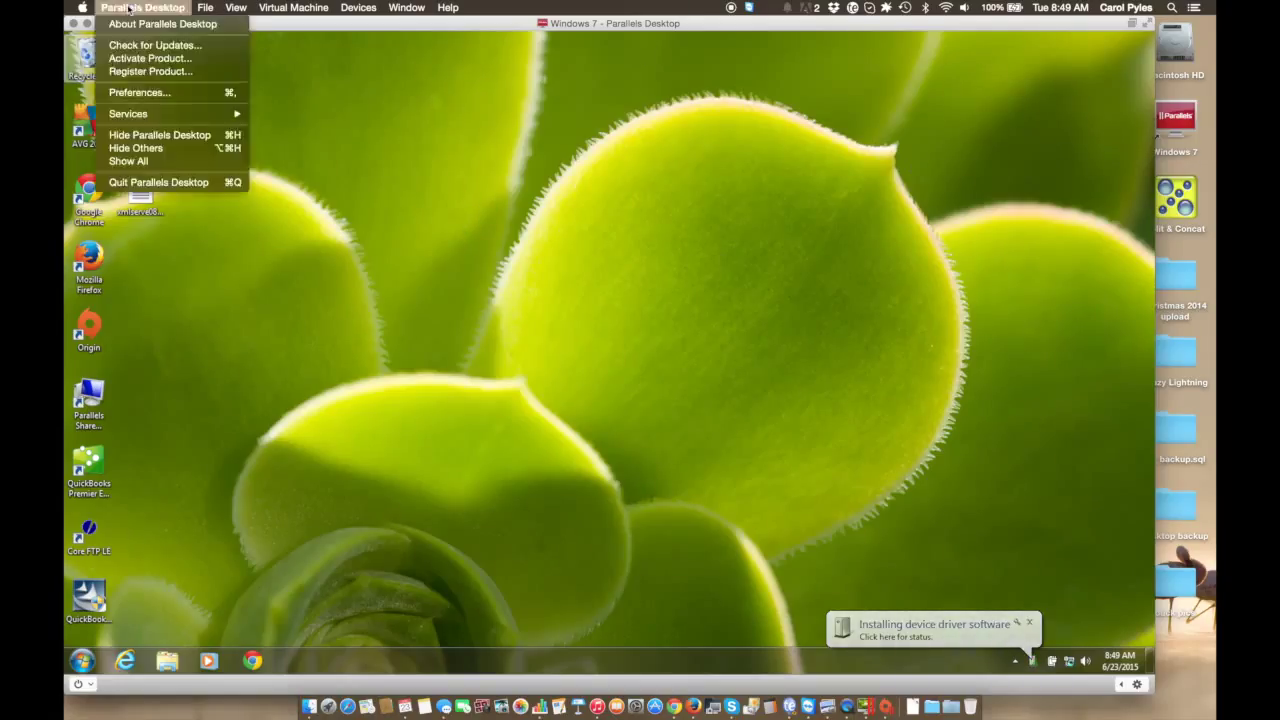
{"action": "left_click", "coordinate": [424, 151]}
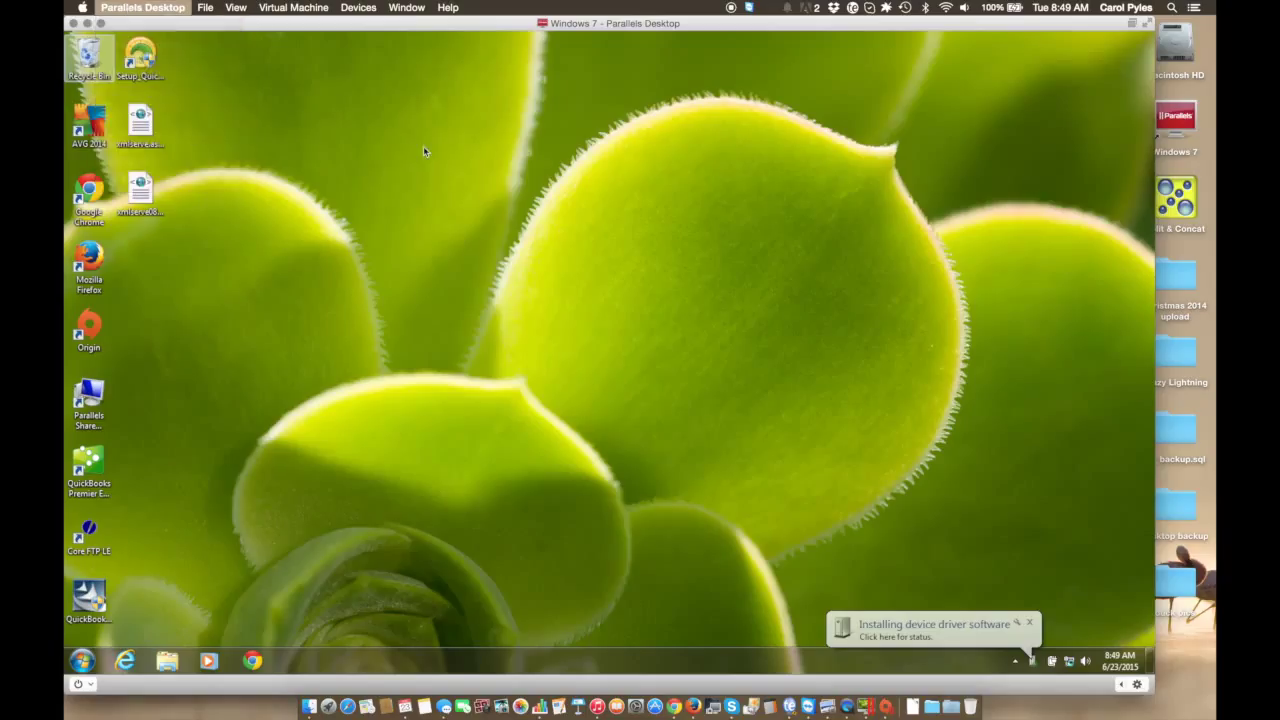
{"action": "left_click", "coordinate": [84, 662]}
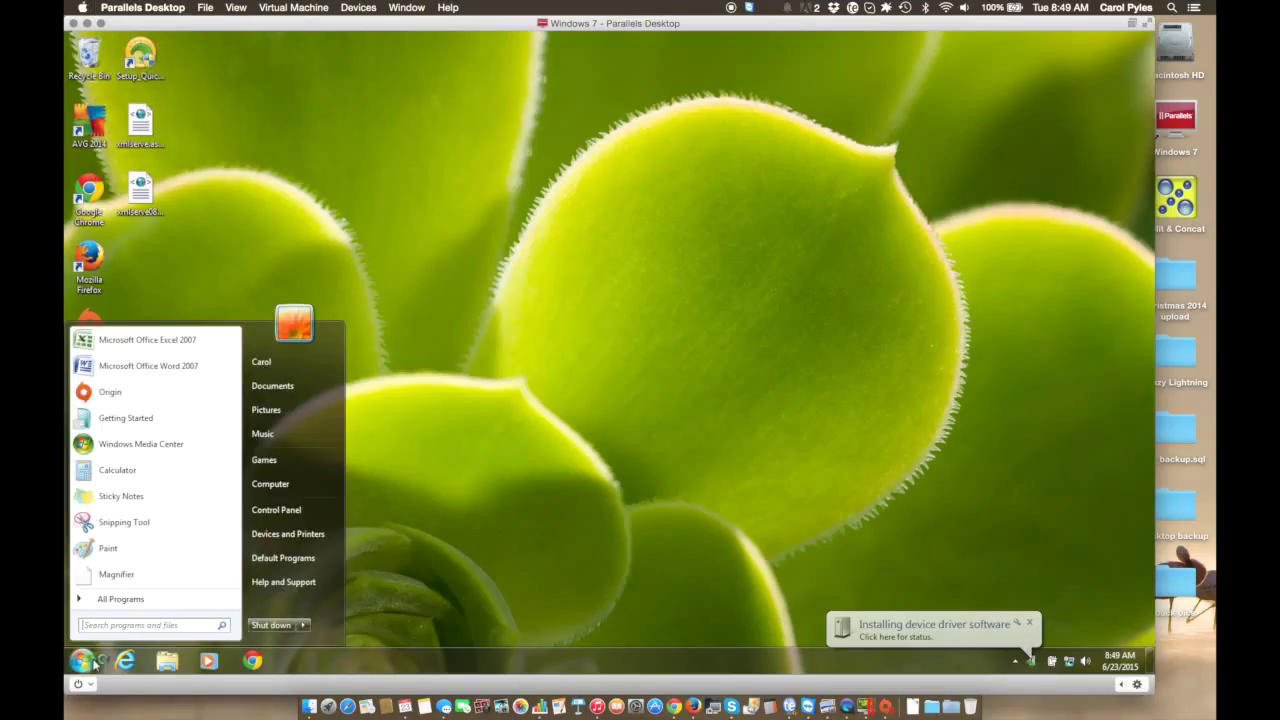
{"action": "left_click", "coordinate": [277, 624]}
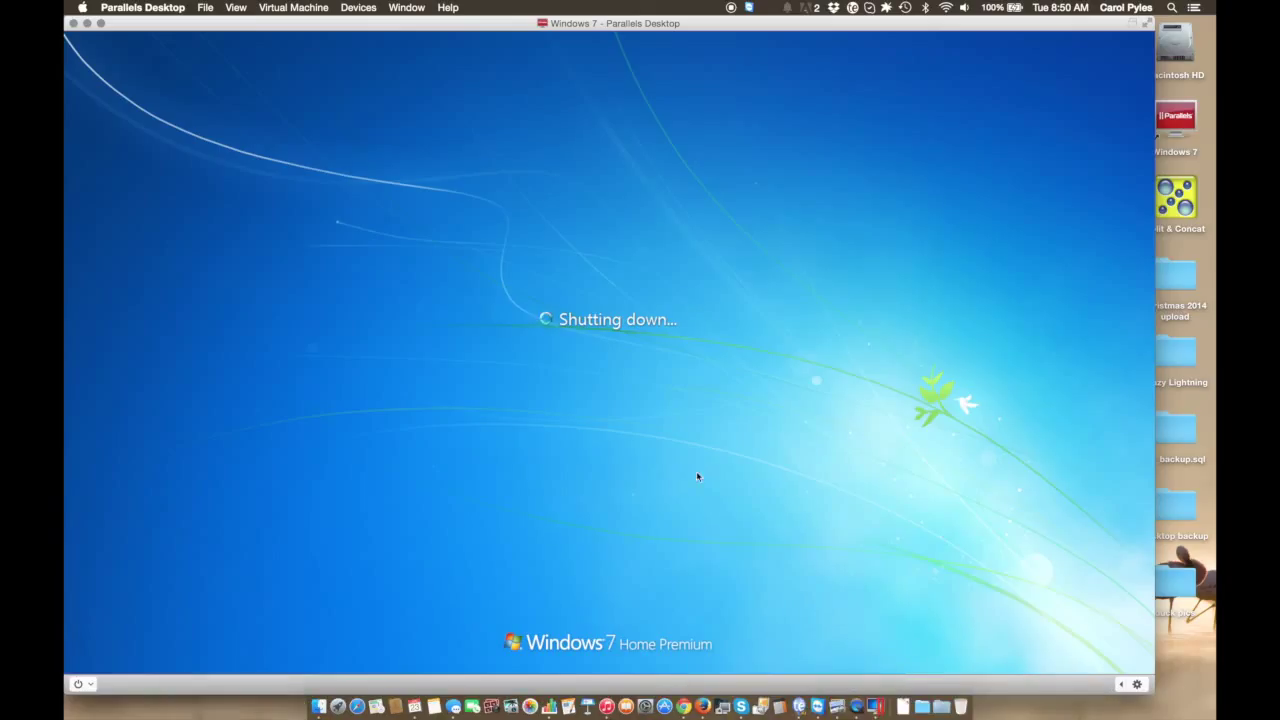
Step: Switch to QuickTime Player, view its File menu, then dismiss it
{"action": "left_click", "coordinate": [853, 706]}
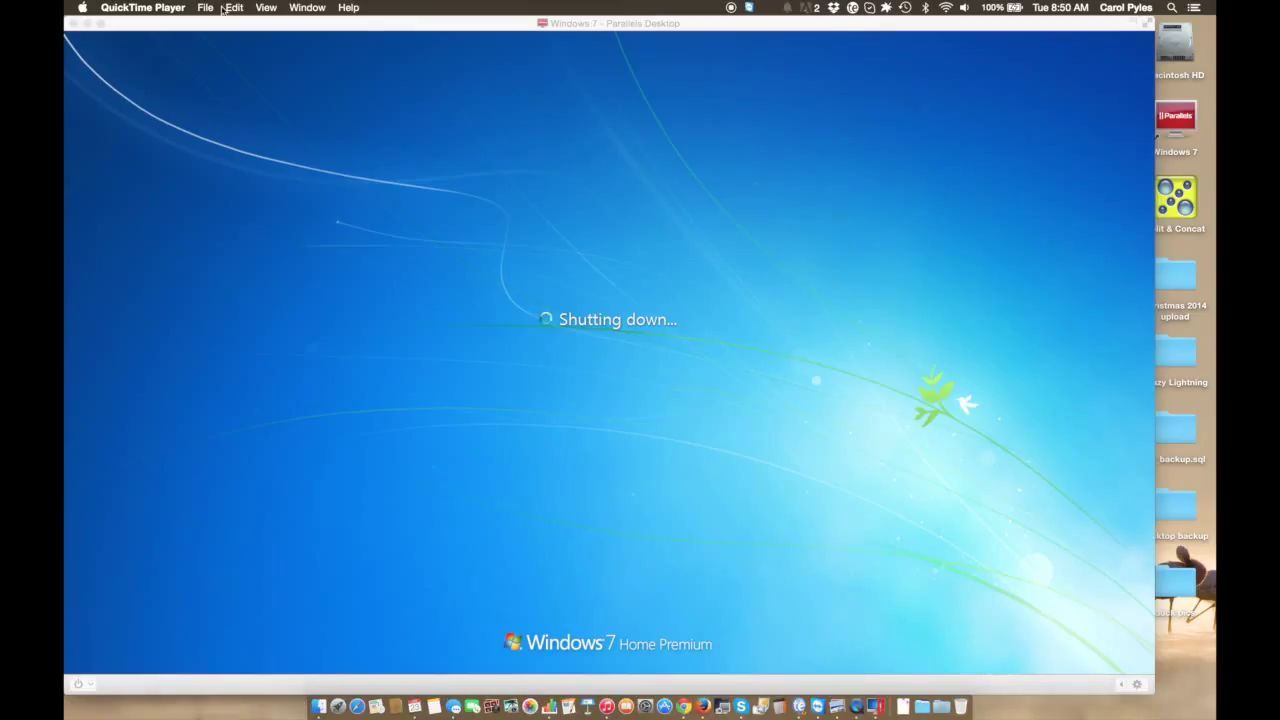
{"action": "left_click", "coordinate": [206, 10]}
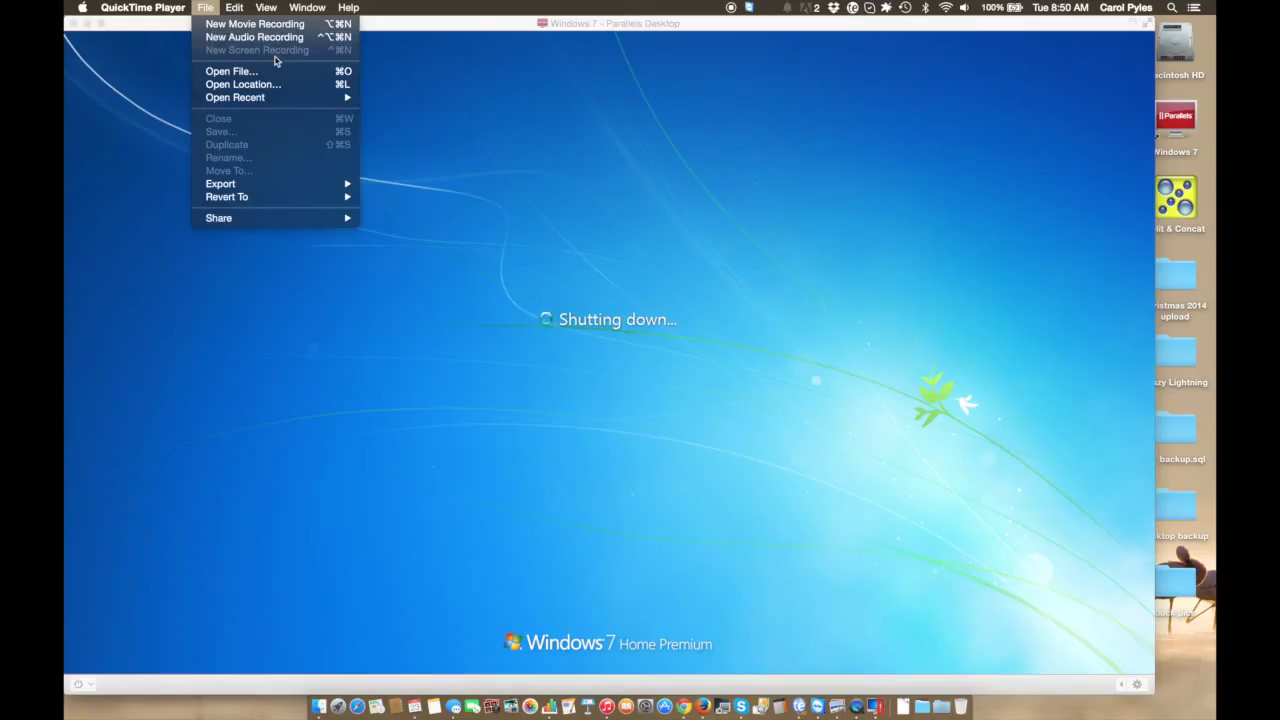
{"action": "left_click", "coordinate": [114, 110]}
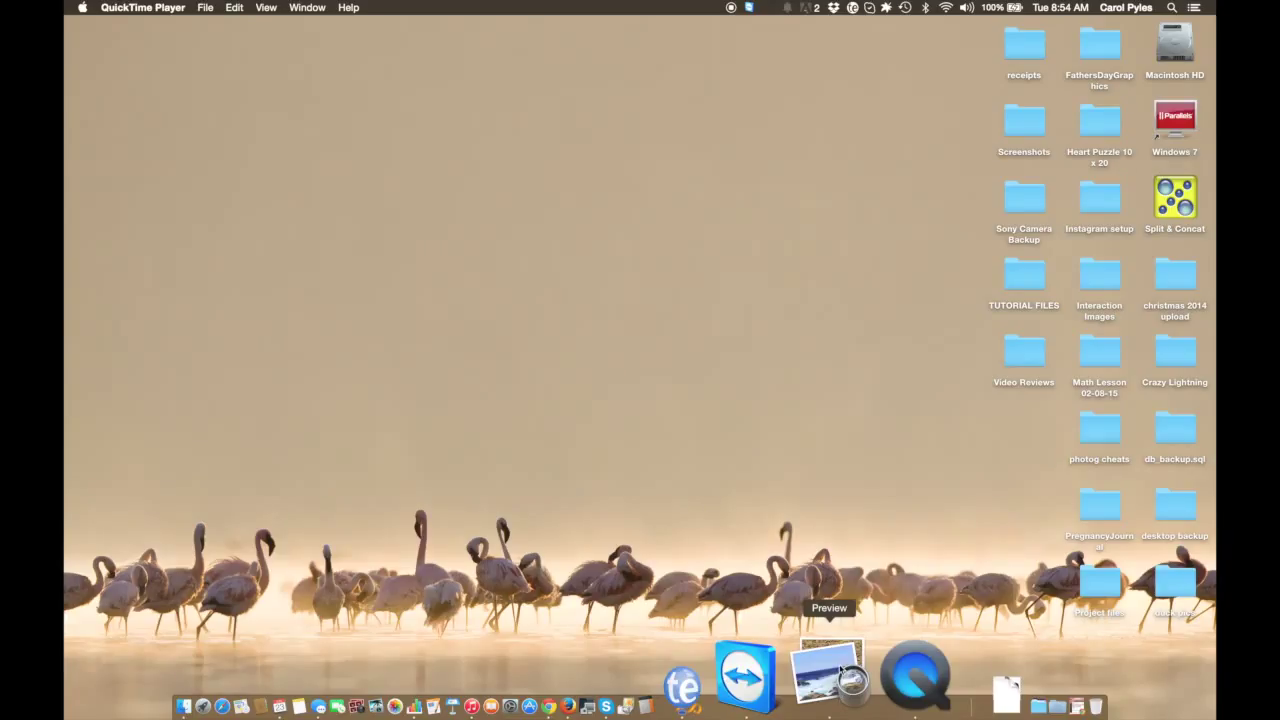
Step: Quit Preview, Firefox, Google Chrome, Numbers and Calendar from their Dock icons
{"action": "right_click", "coordinate": [843, 672]}
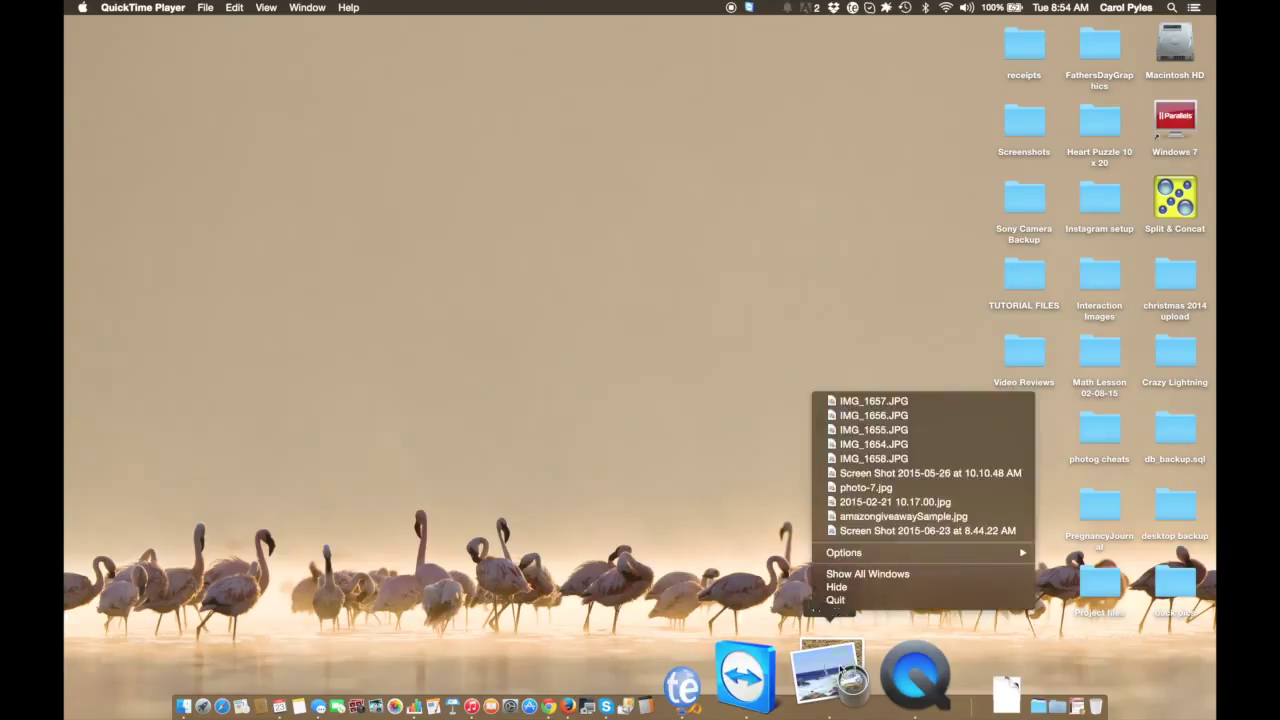
{"action": "left_click", "coordinate": [838, 600]}
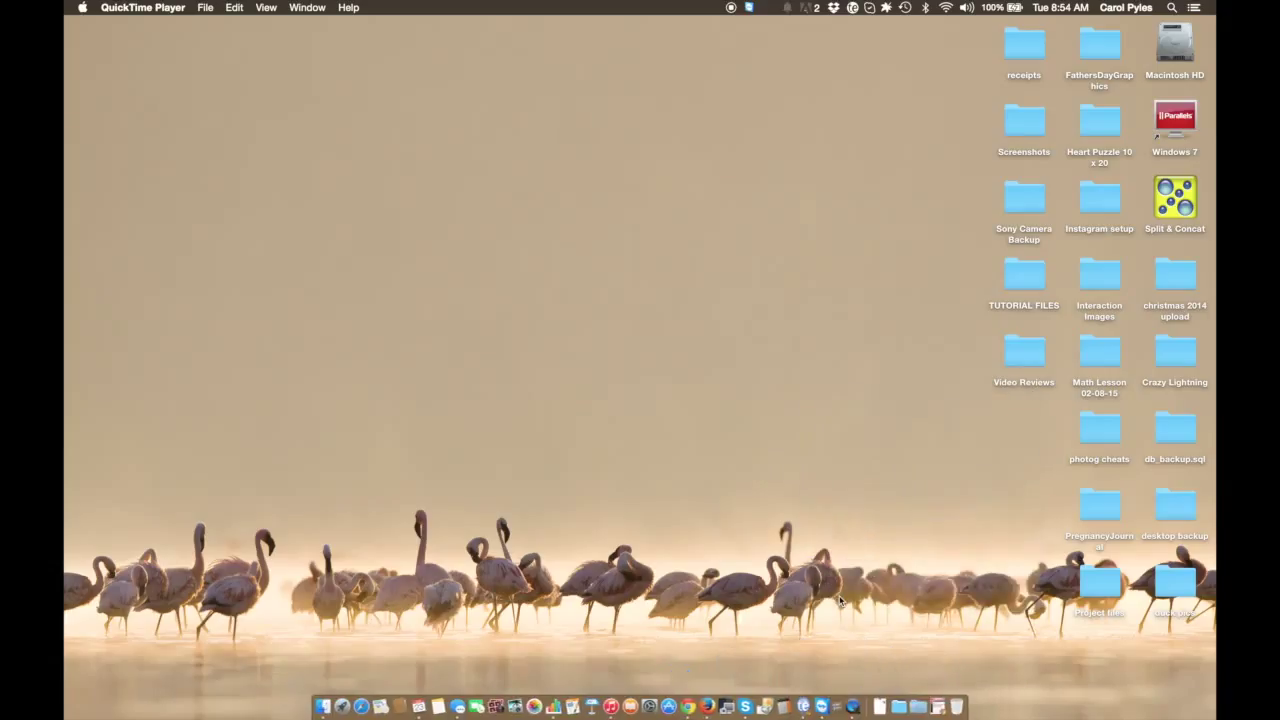
{"action": "right_click", "coordinate": [713, 712]}
{"action": "left_click", "coordinate": [724, 603]}
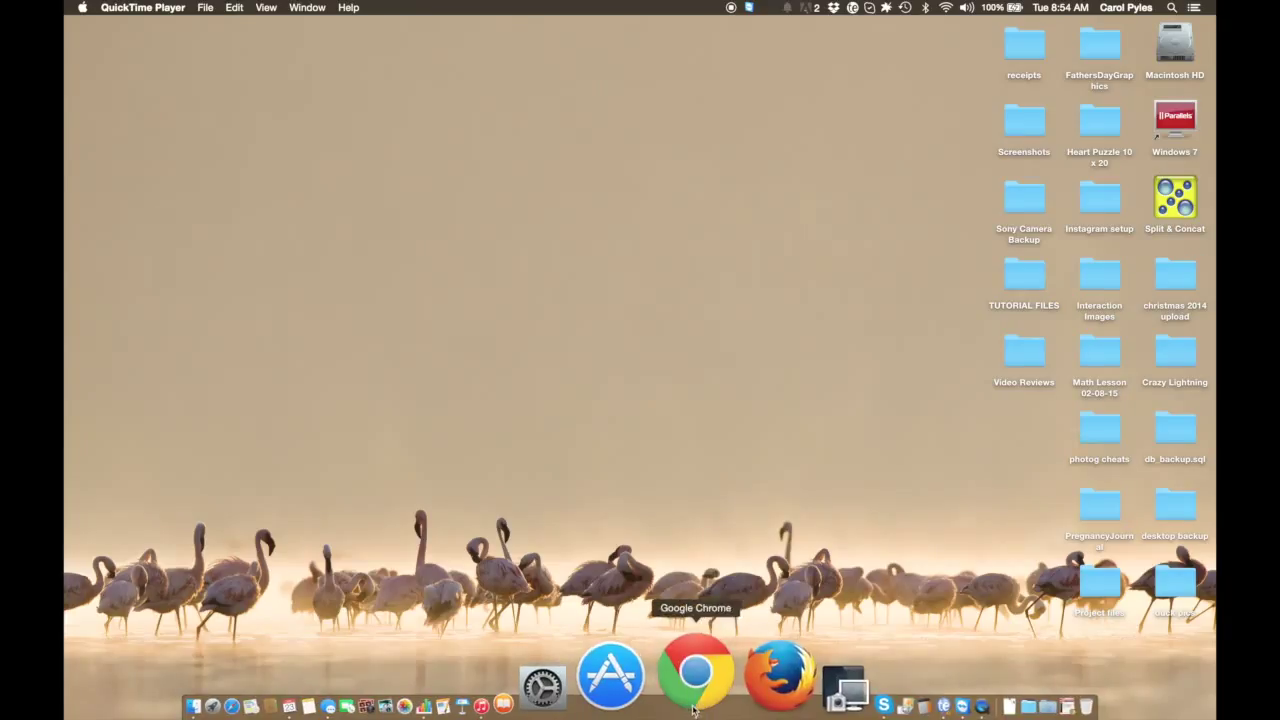
{"action": "right_click", "coordinate": [693, 710]}
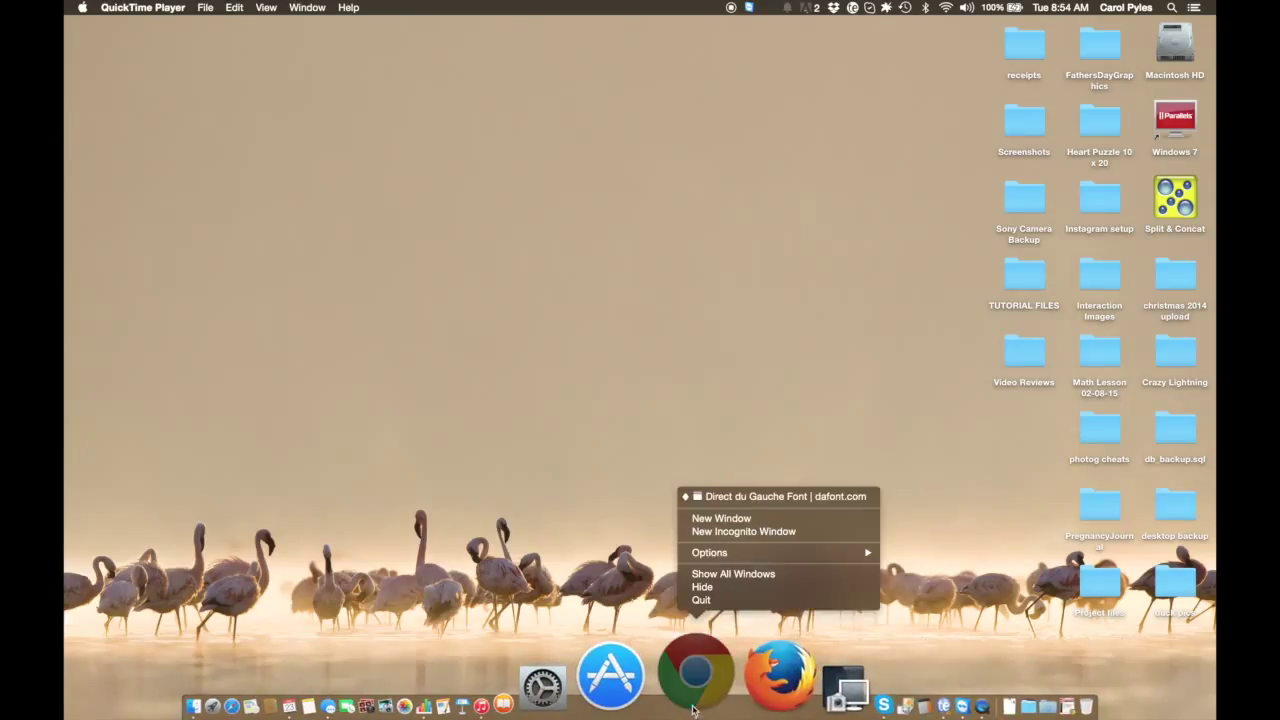
{"action": "left_click", "coordinate": [703, 600]}
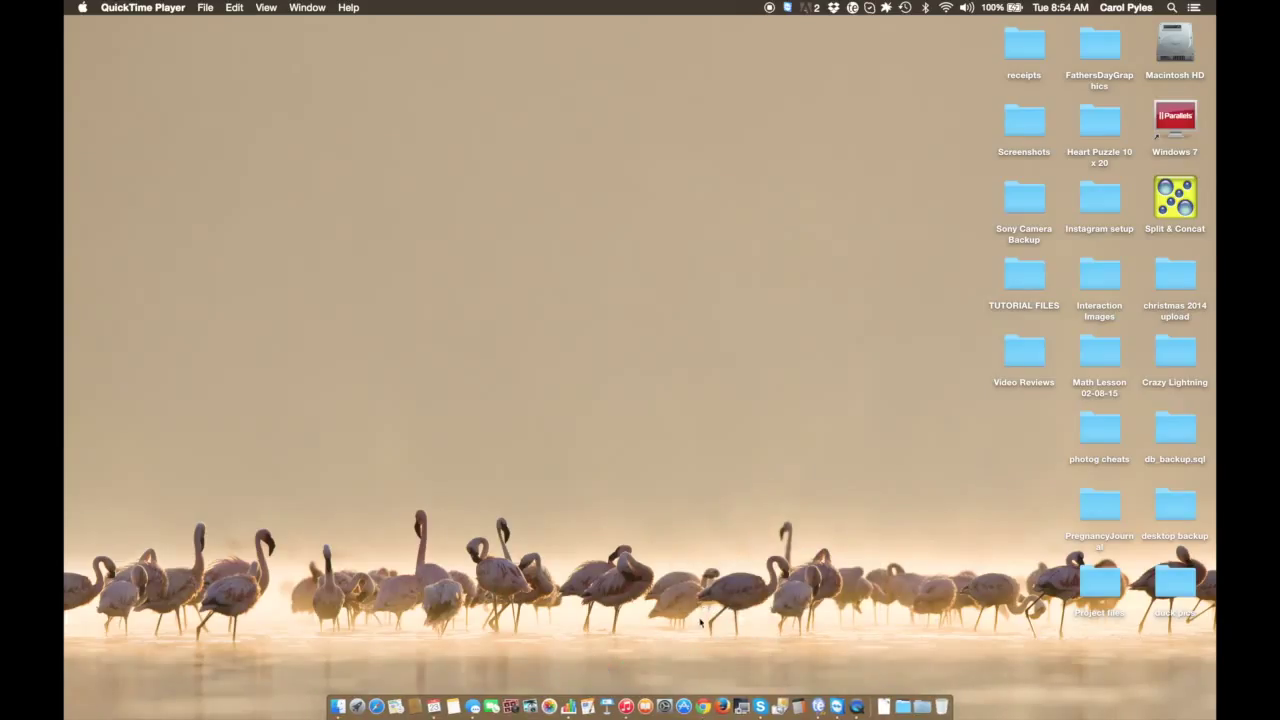
{"action": "right_click", "coordinate": [574, 710]}
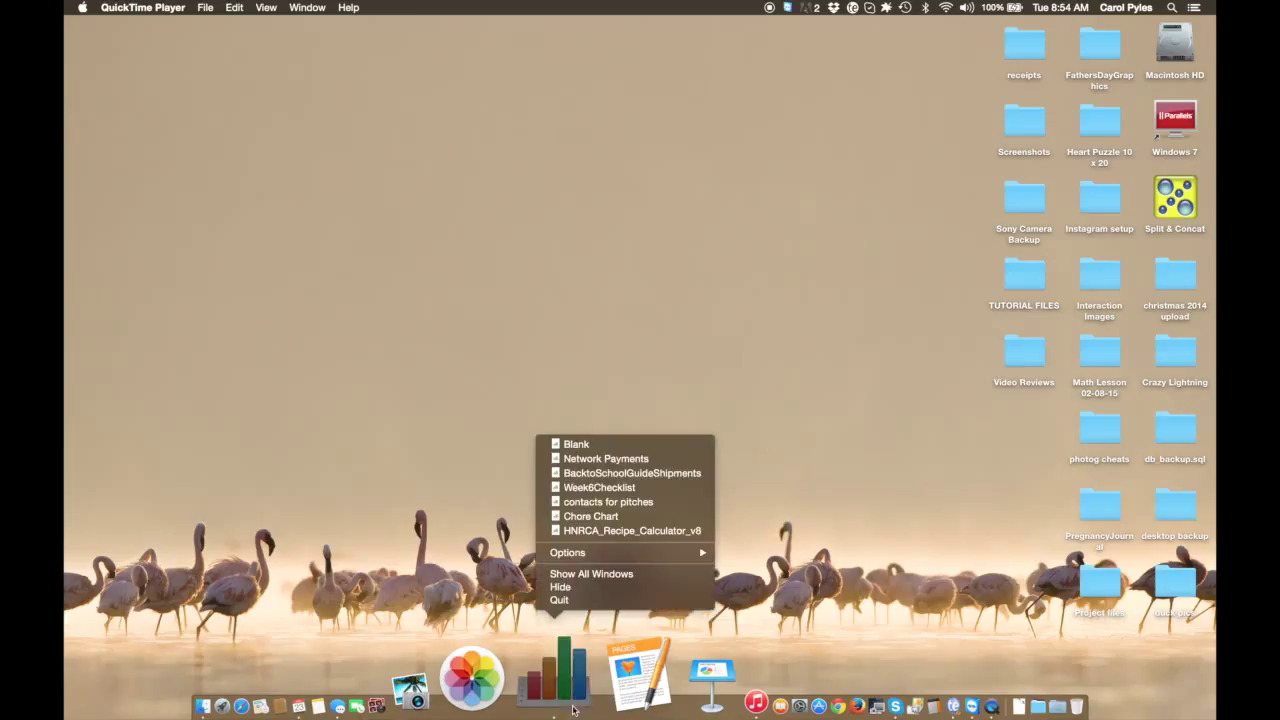
{"action": "left_click", "coordinate": [580, 601]}
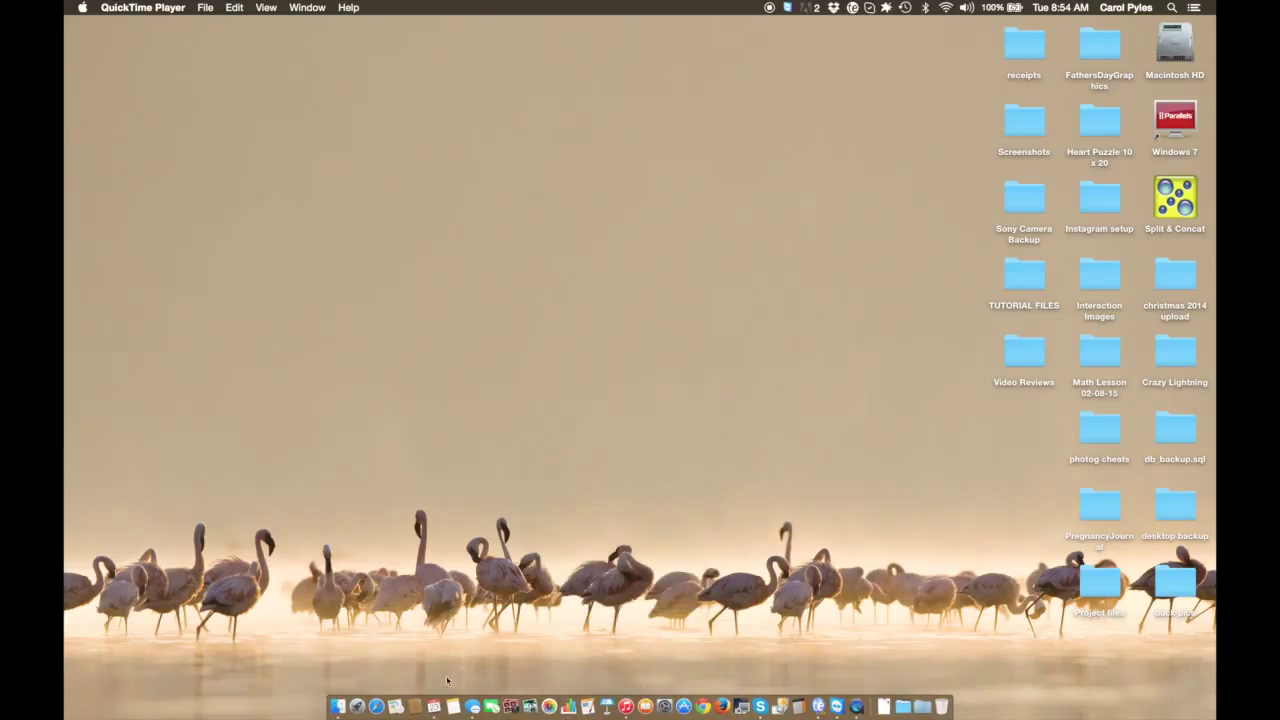
{"action": "right_click", "coordinate": [435, 686]}
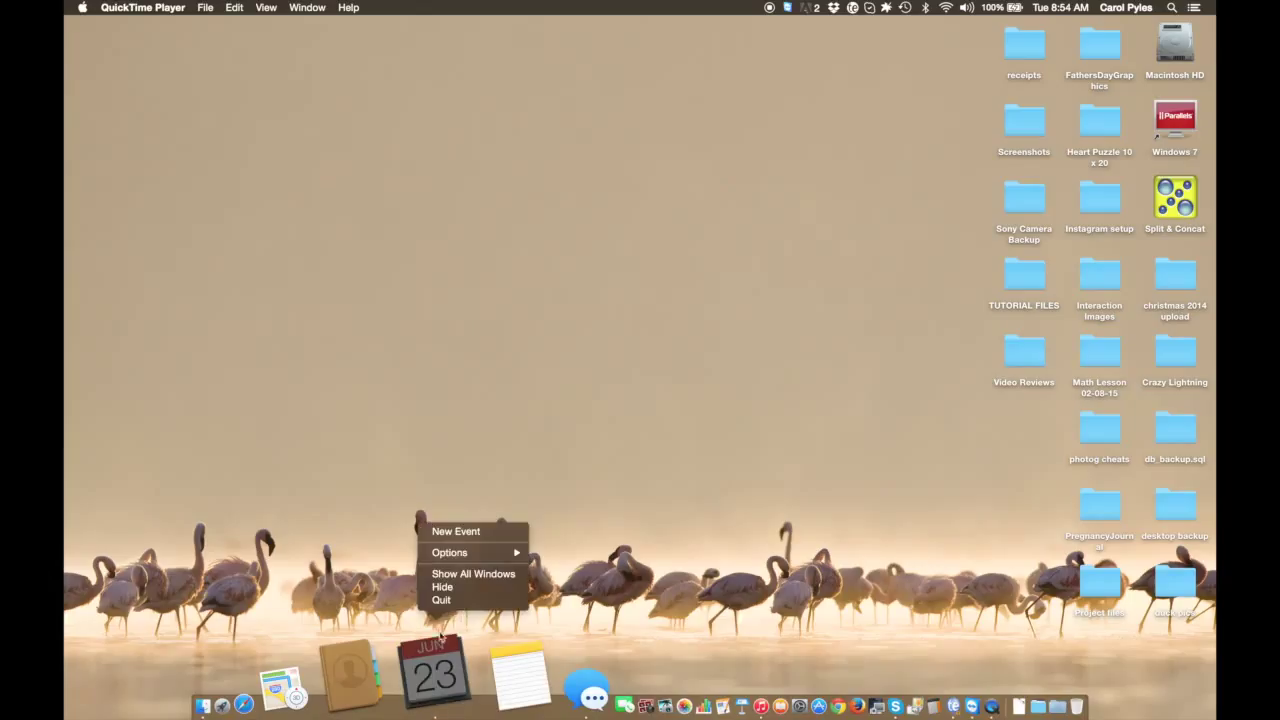
{"action": "left_click", "coordinate": [441, 600]}
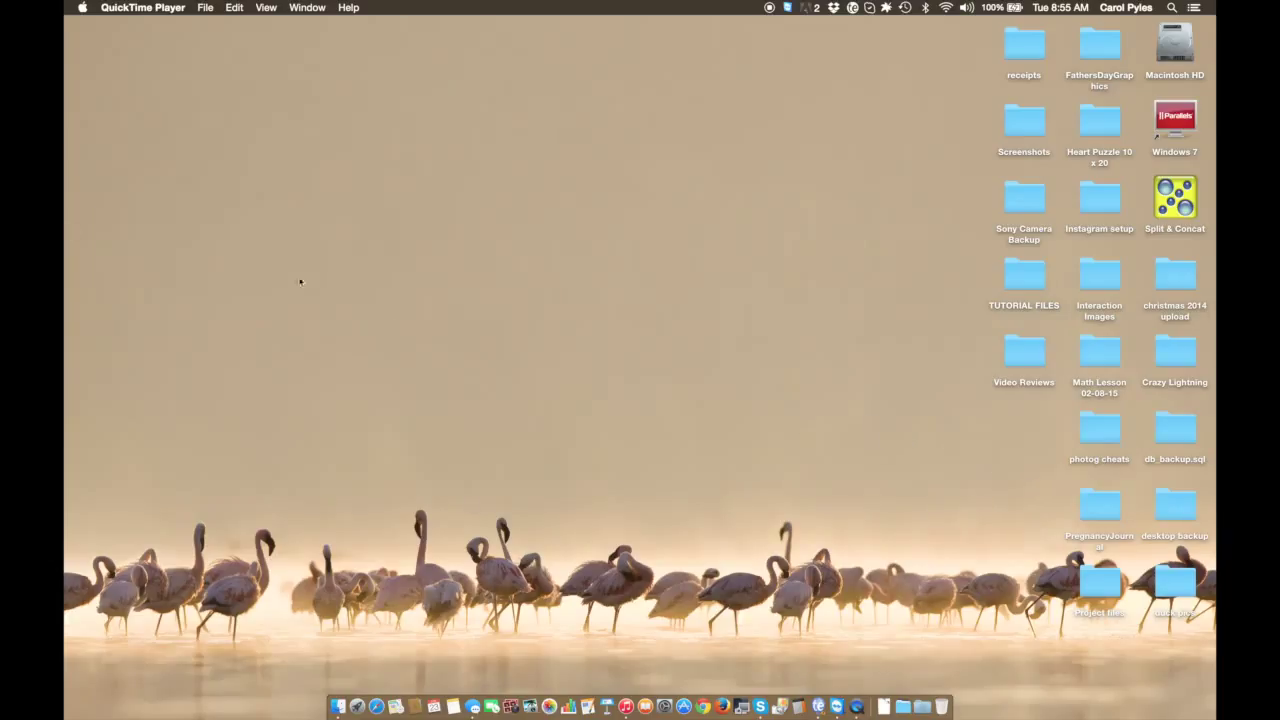
{"action": "right_click", "coordinate": [729, 315]}
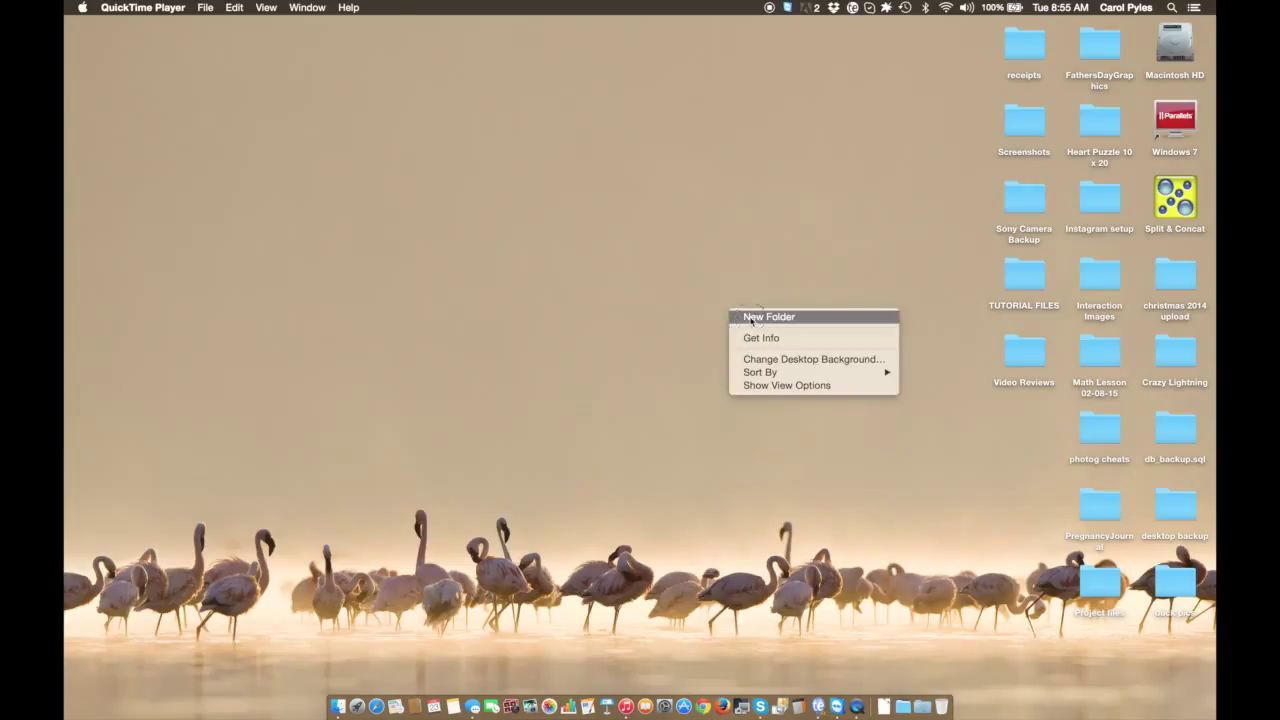
Step: Create a new desktop folder and rename it 'name this'
{"action": "left_click", "coordinate": [751, 317]}
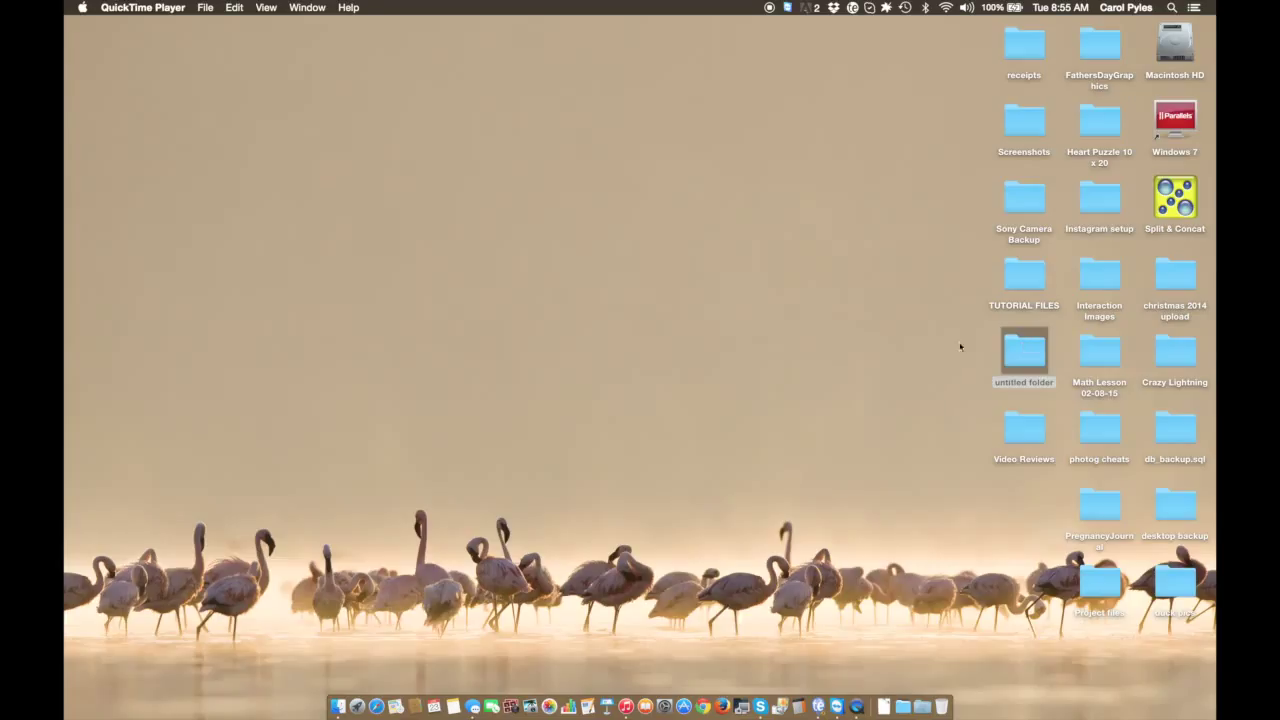
{"action": "double_click", "coordinate": [1032, 384]}
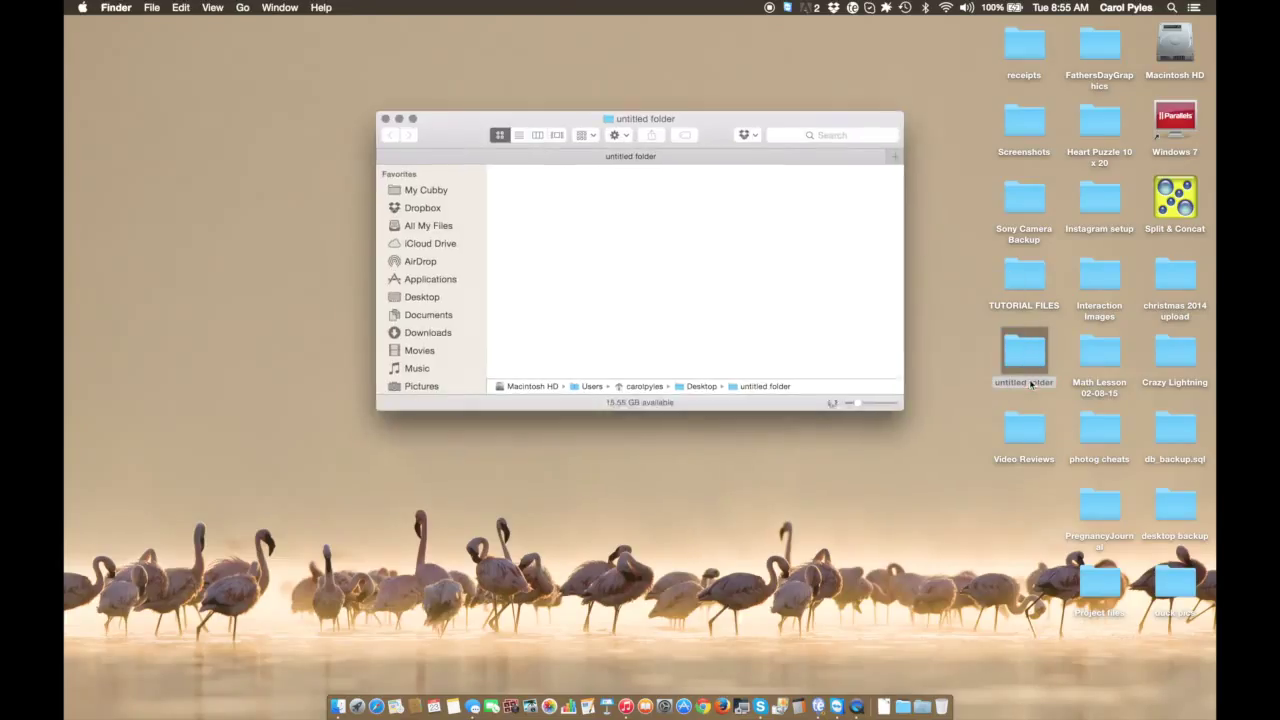
{"action": "left_click", "coordinate": [385, 119]}
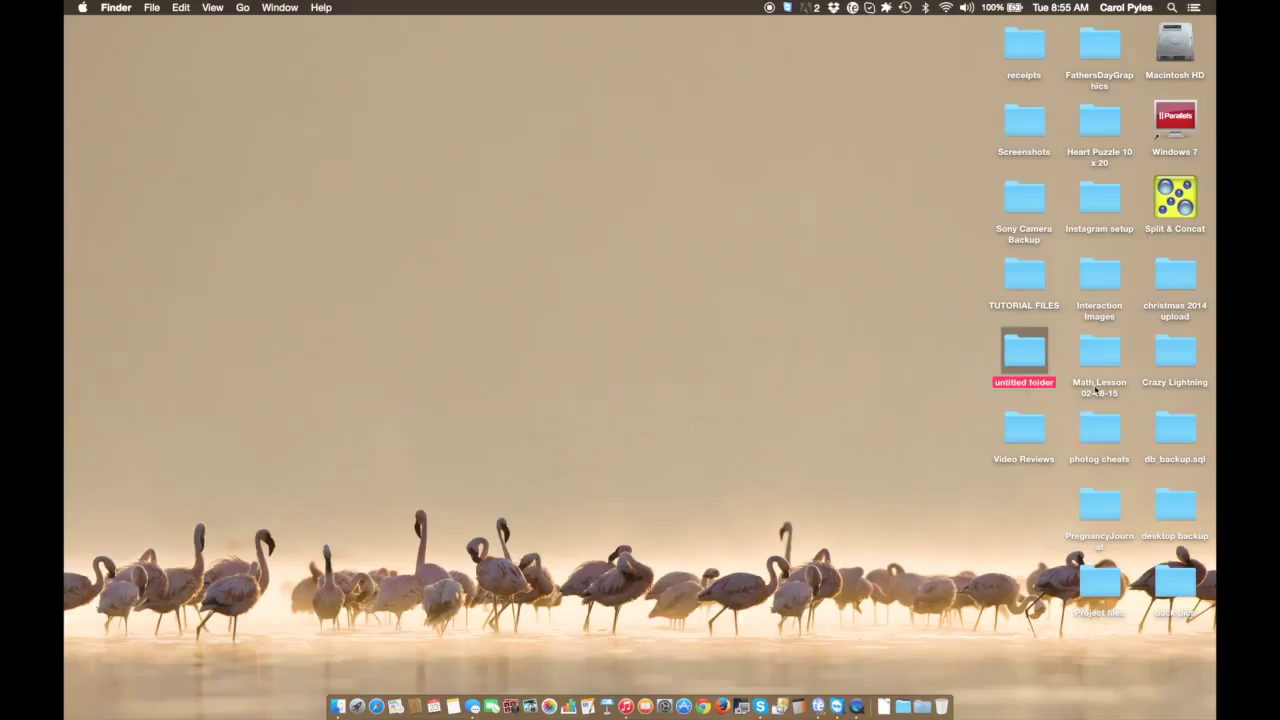
{"action": "left_click", "coordinate": [1026, 382]}
{"action": "key", "text": "BackSpace"}
{"action": "type", "text": "name this"}
{"action": "key", "text": "Return"}
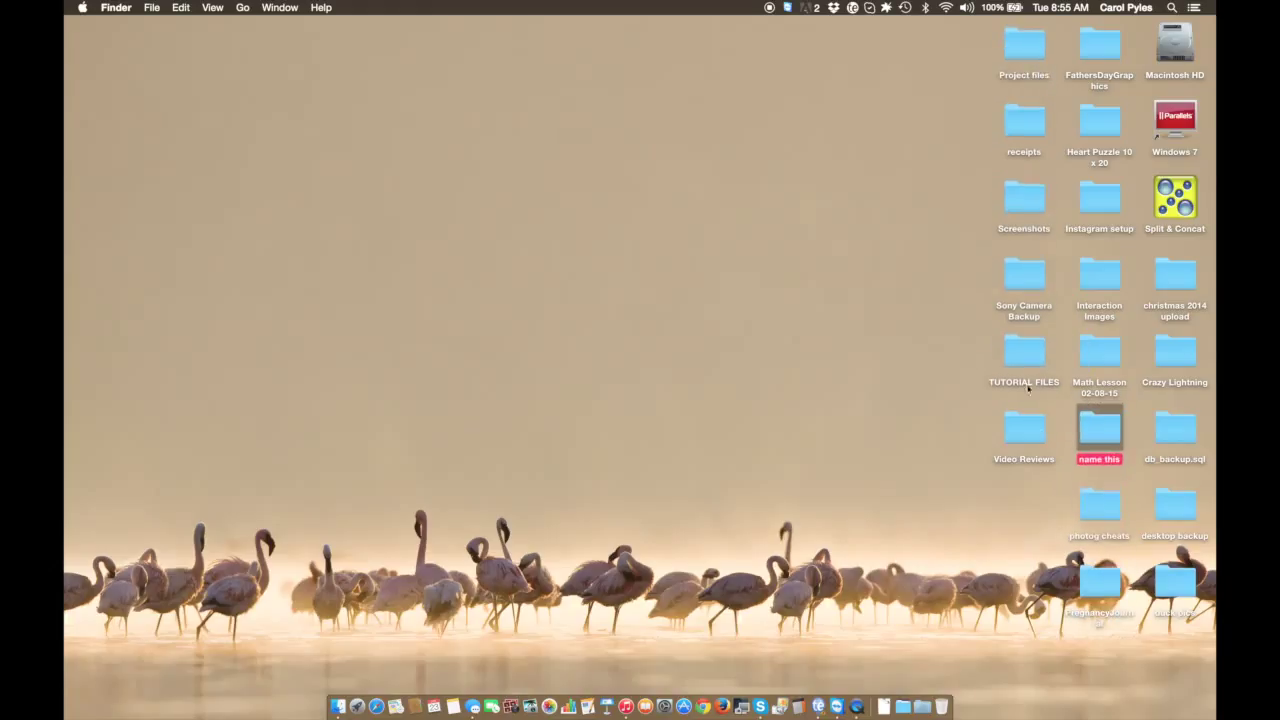
Step: Move the 'name this' folder to the Trash
{"action": "right_click", "coordinate": [1100, 438]}
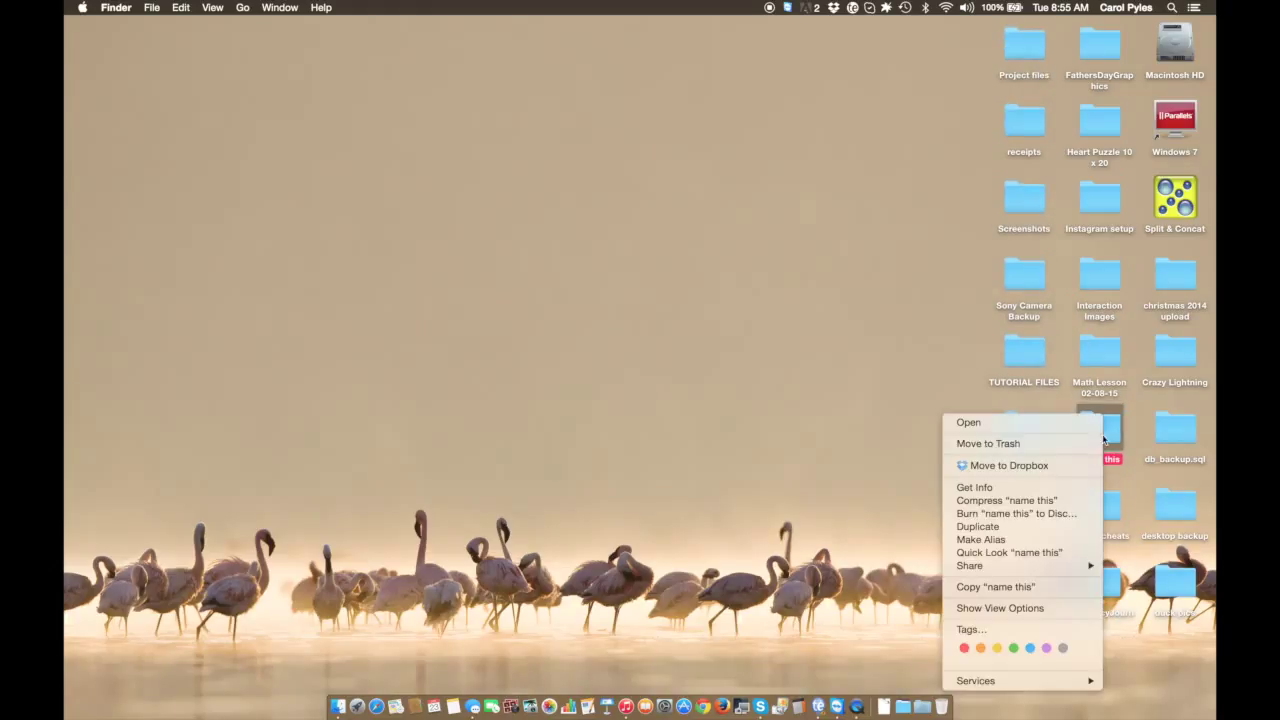
{"action": "left_click", "coordinate": [1048, 446]}
{"action": "left_click", "coordinate": [965, 469]}
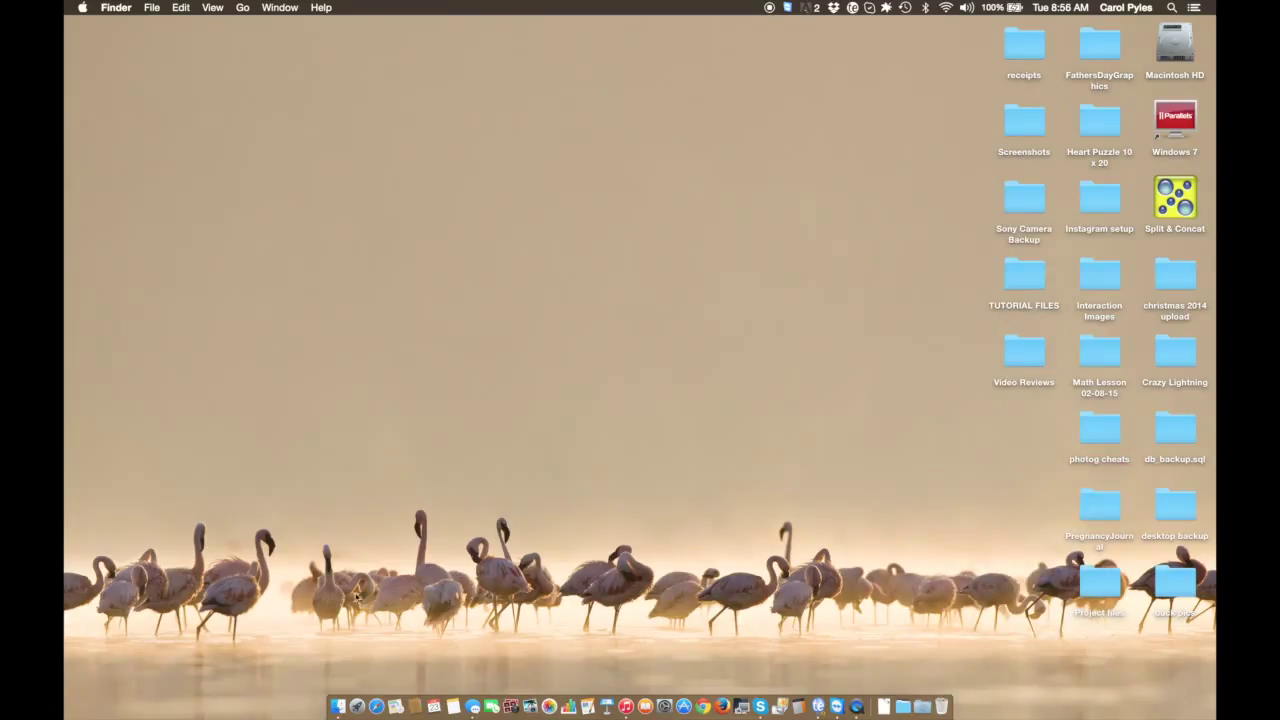
{"action": "left_click", "coordinate": [82, 9]}
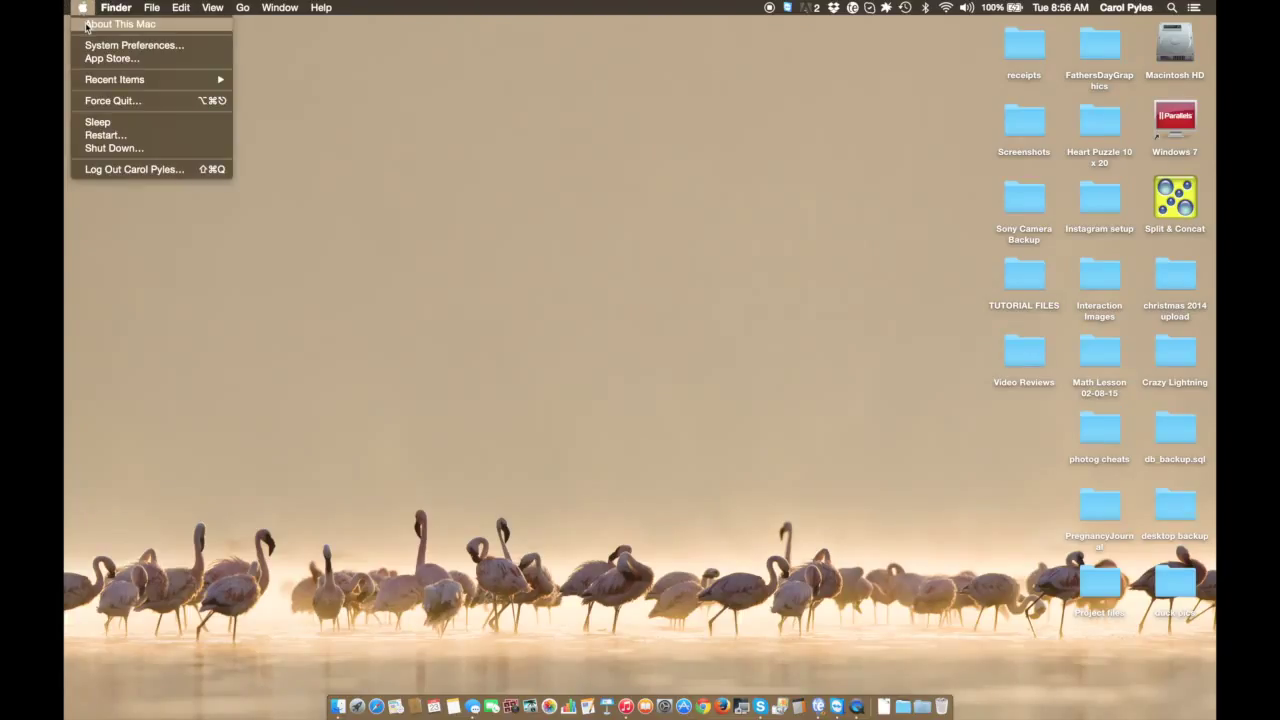
{"action": "left_click", "coordinate": [86, 27]}
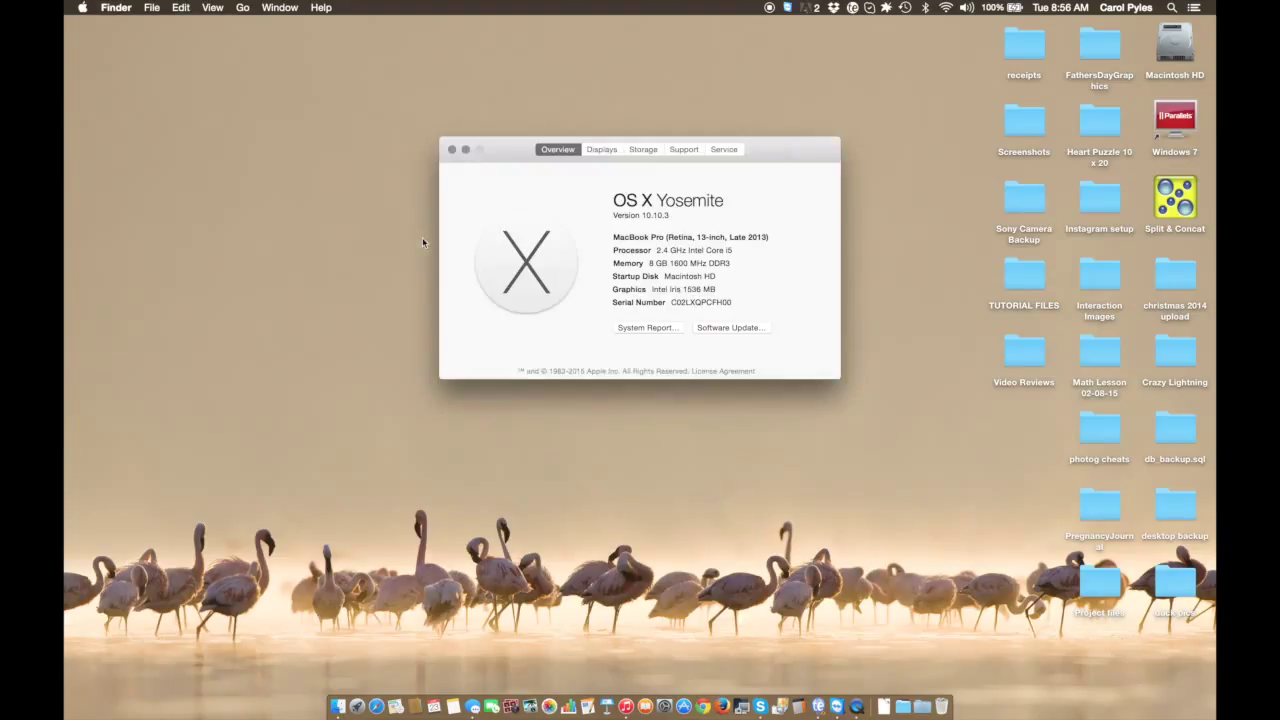
{"action": "left_click", "coordinate": [644, 150]}
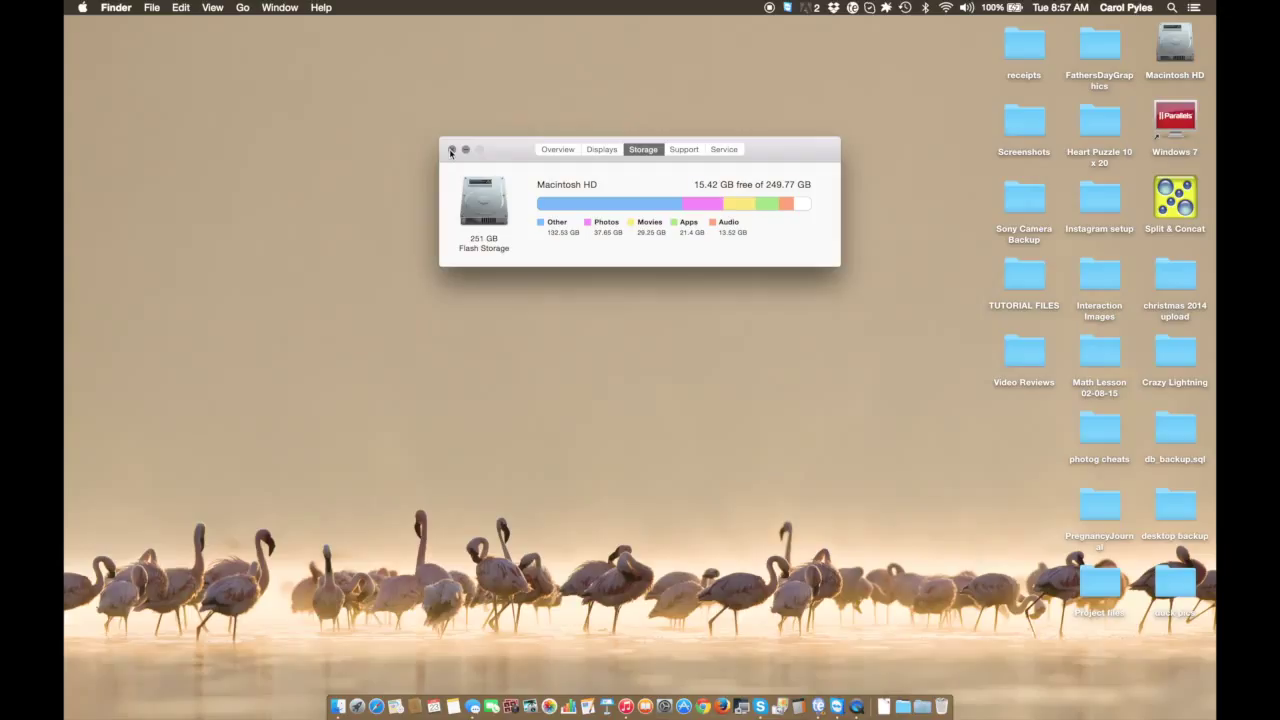
{"action": "left_click", "coordinate": [451, 150]}
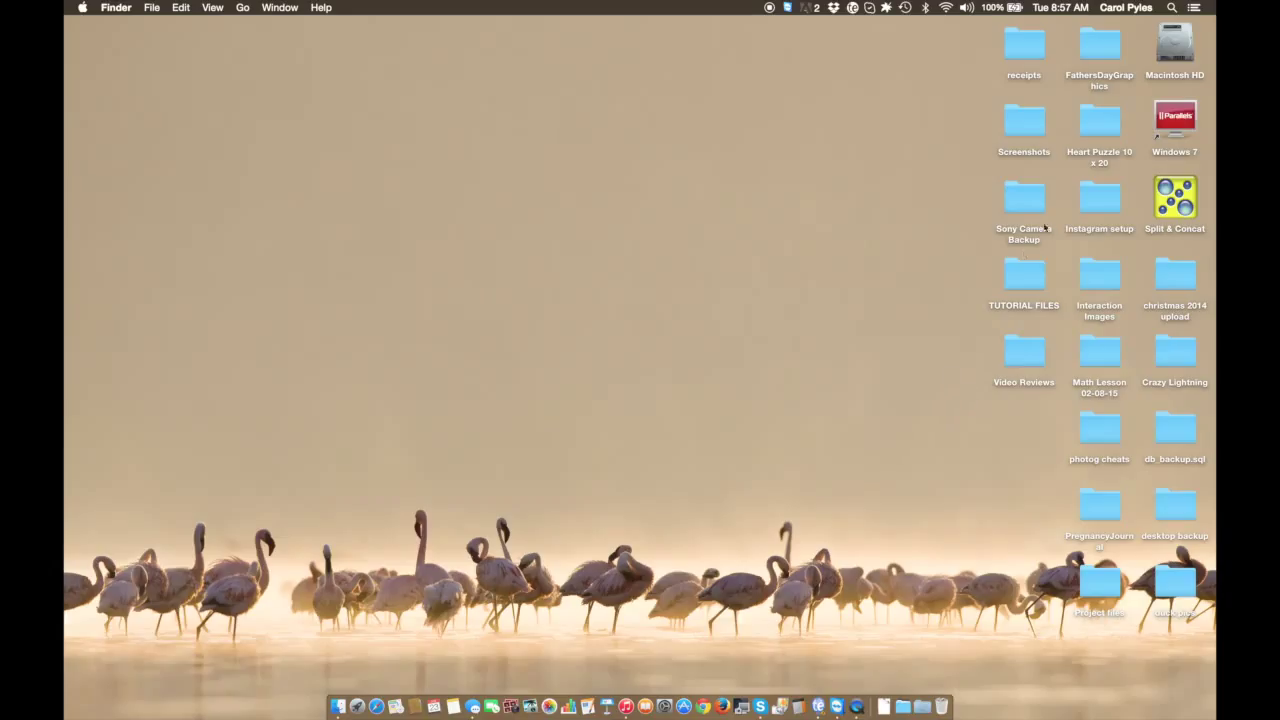
{"action": "left_click", "coordinate": [1091, 586]}
Step: Open the Project files folder and scroll through its 82 items, from donatello.png to the zoo city logos folder
{"action": "key", "text": "super+o"}
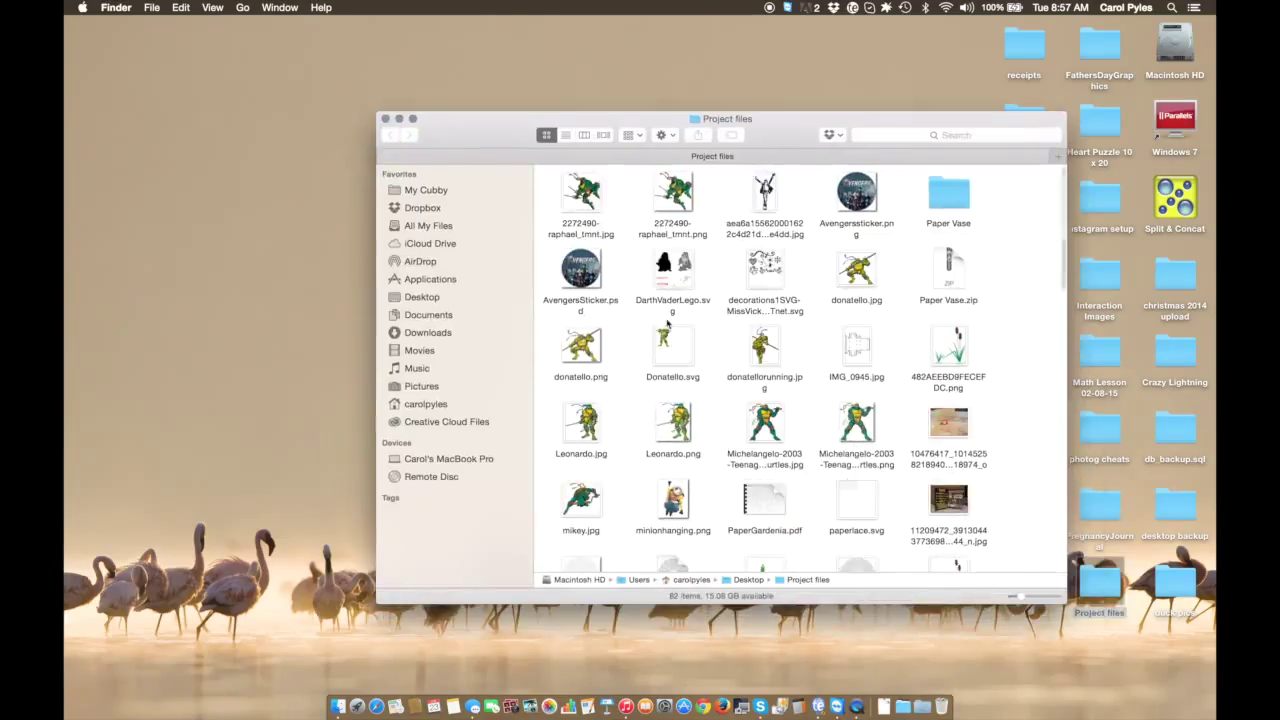
{"action": "scroll", "coordinate": [656, 298], "scroll_direction": "down", "scroll_amount": 5}
{"action": "scroll", "coordinate": [656, 298], "scroll_direction": "down", "scroll_amount": 9}
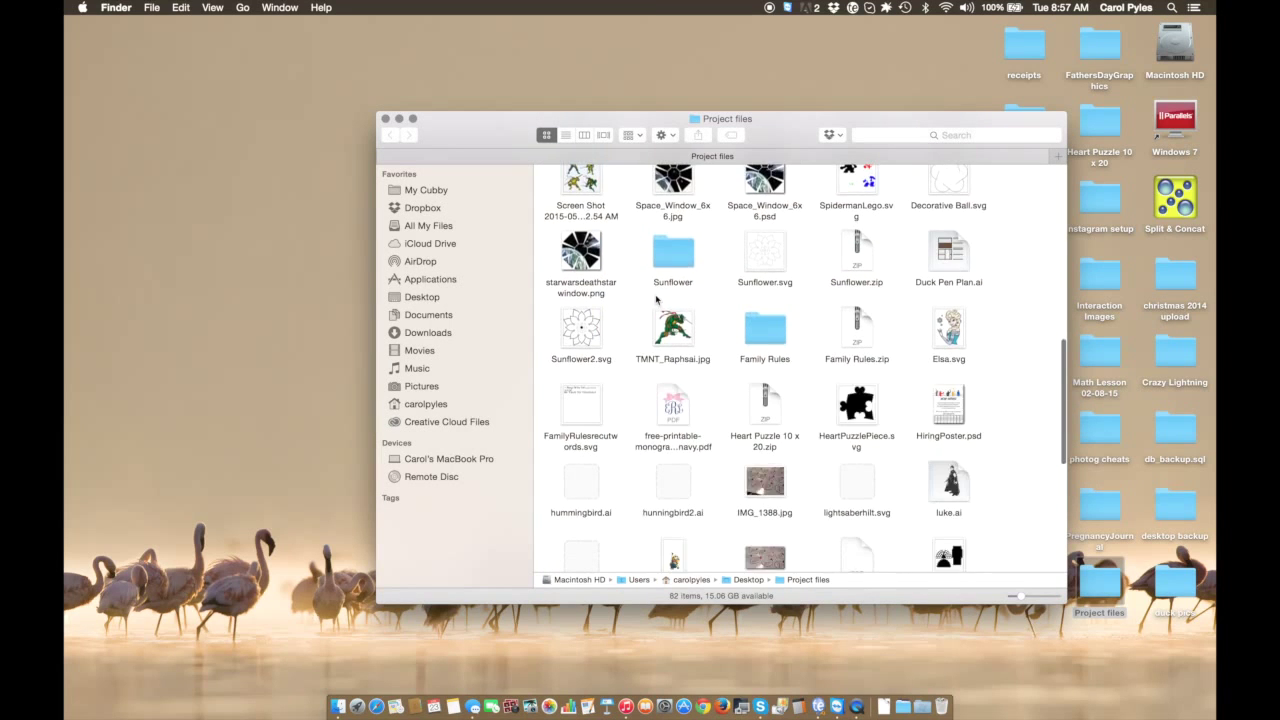
{"action": "scroll", "coordinate": [656, 298], "scroll_direction": "down", "scroll_amount": 4}
{"action": "scroll", "coordinate": [656, 298], "scroll_direction": "down", "scroll_amount": 4}
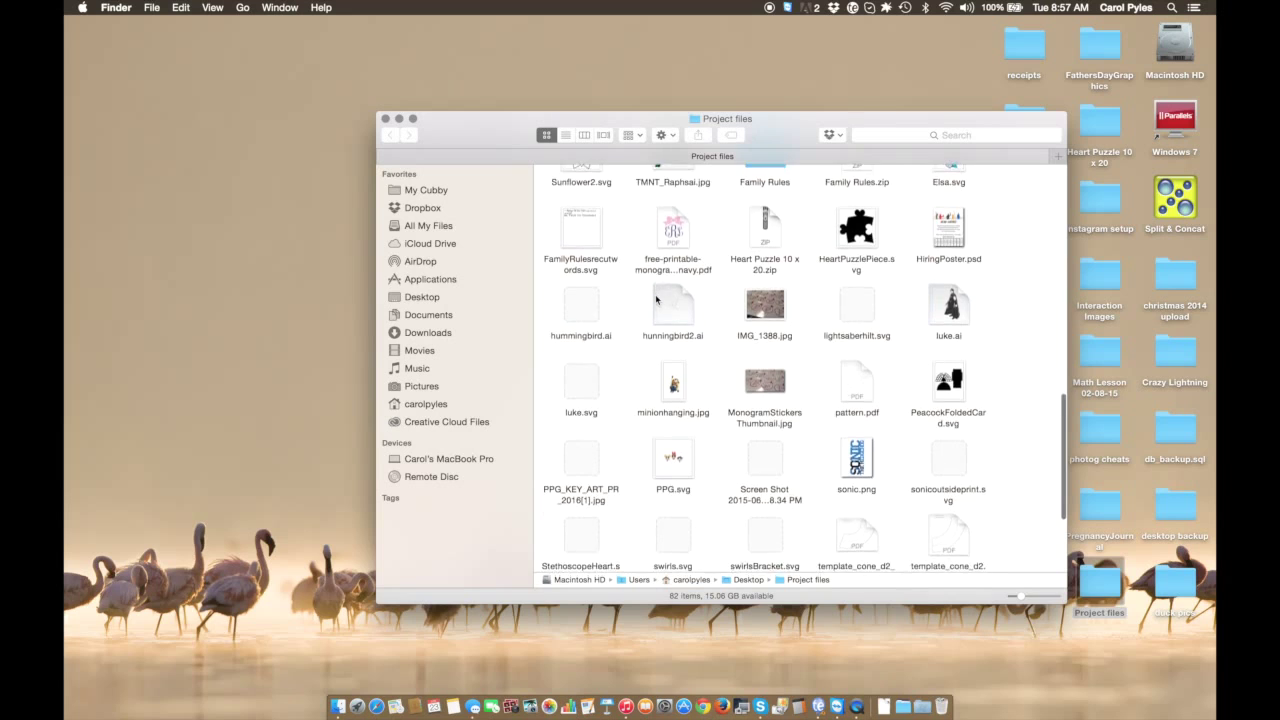
{"action": "scroll", "coordinate": [656, 298], "scroll_direction": "down", "scroll_amount": 1}
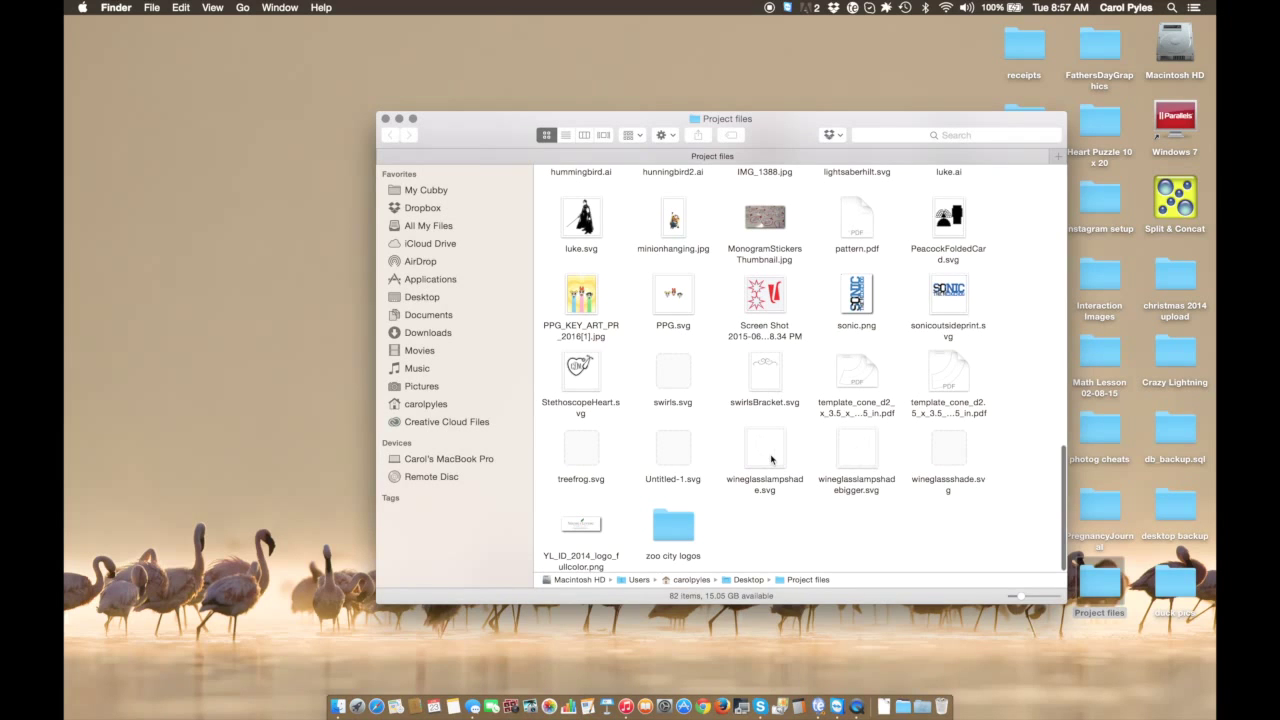
{"action": "scroll", "coordinate": [771, 459], "scroll_direction": "up", "scroll_amount": 4}
{"action": "scroll", "coordinate": [771, 459], "scroll_direction": "up", "scroll_amount": 15}
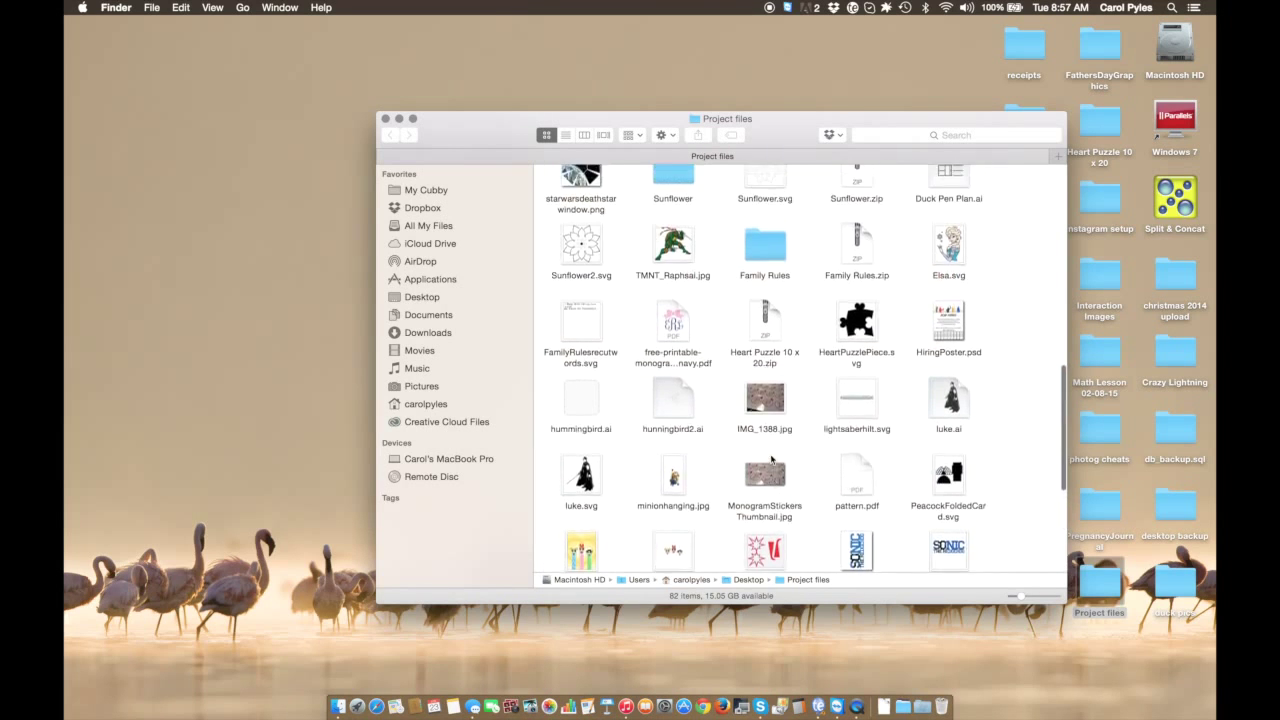
{"action": "scroll", "coordinate": [771, 459], "scroll_direction": "up", "scroll_amount": 6}
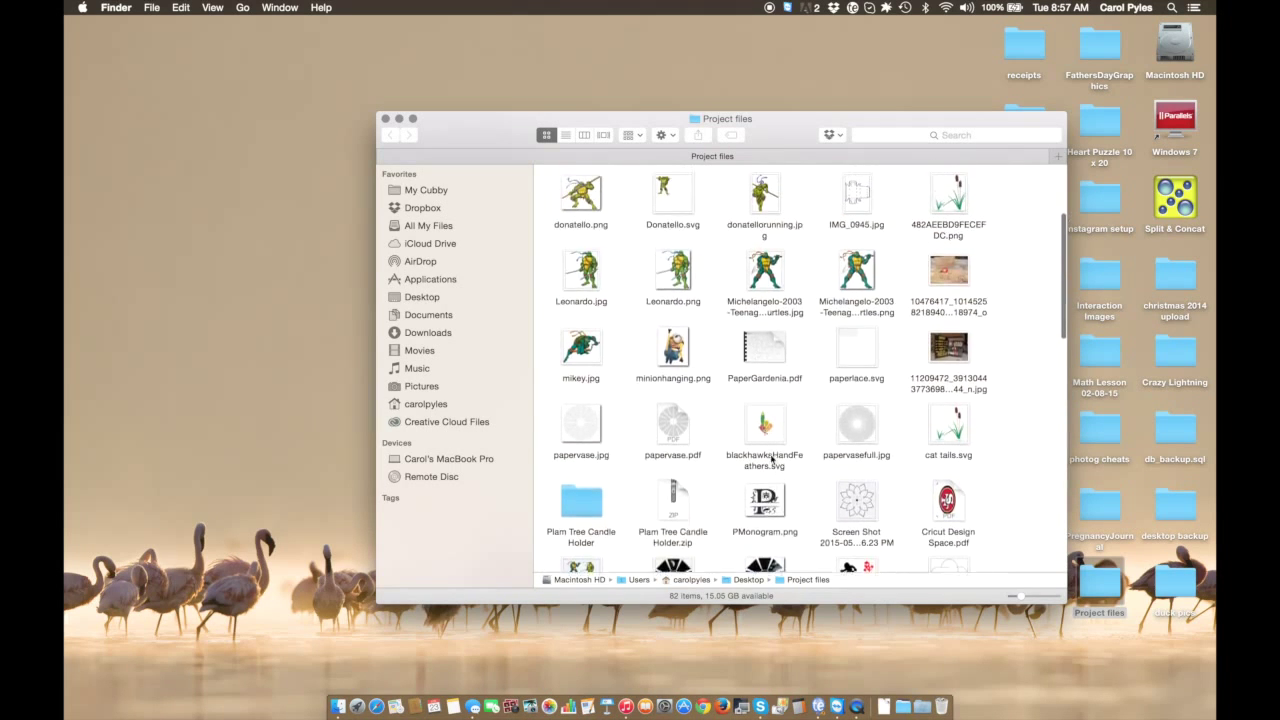